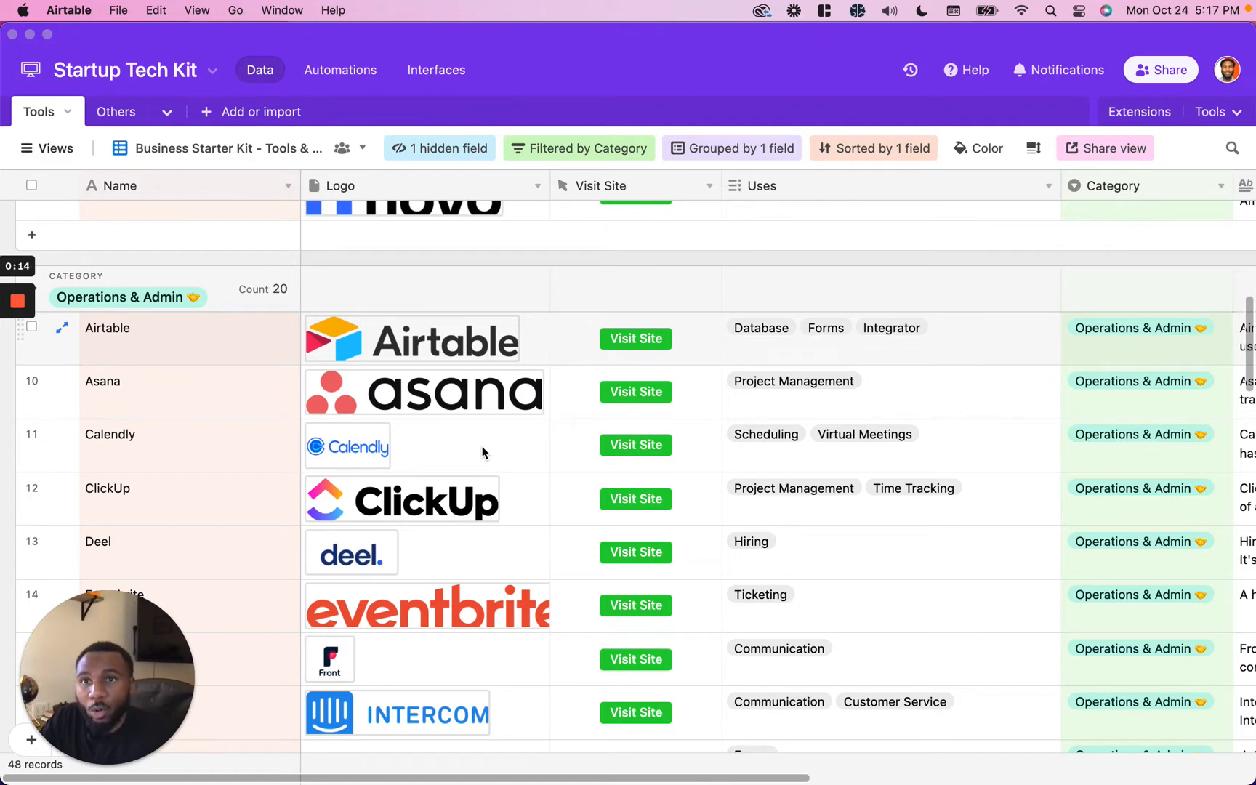
# Step: Browse the tools table's records and columns grouped by category
pyautogui.scroll(-5, 526, 467)
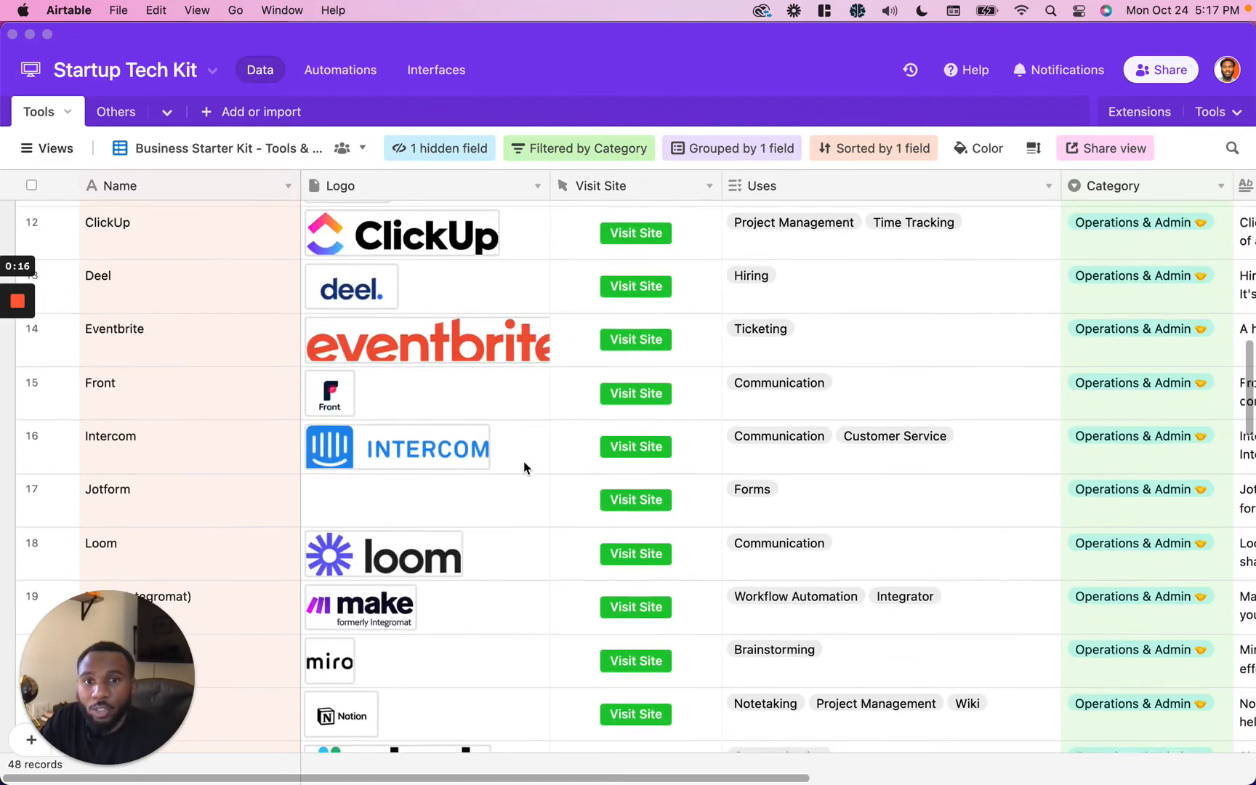
pyautogui.scroll(4, 526, 467)
pyautogui.scroll(2, 526, 468)
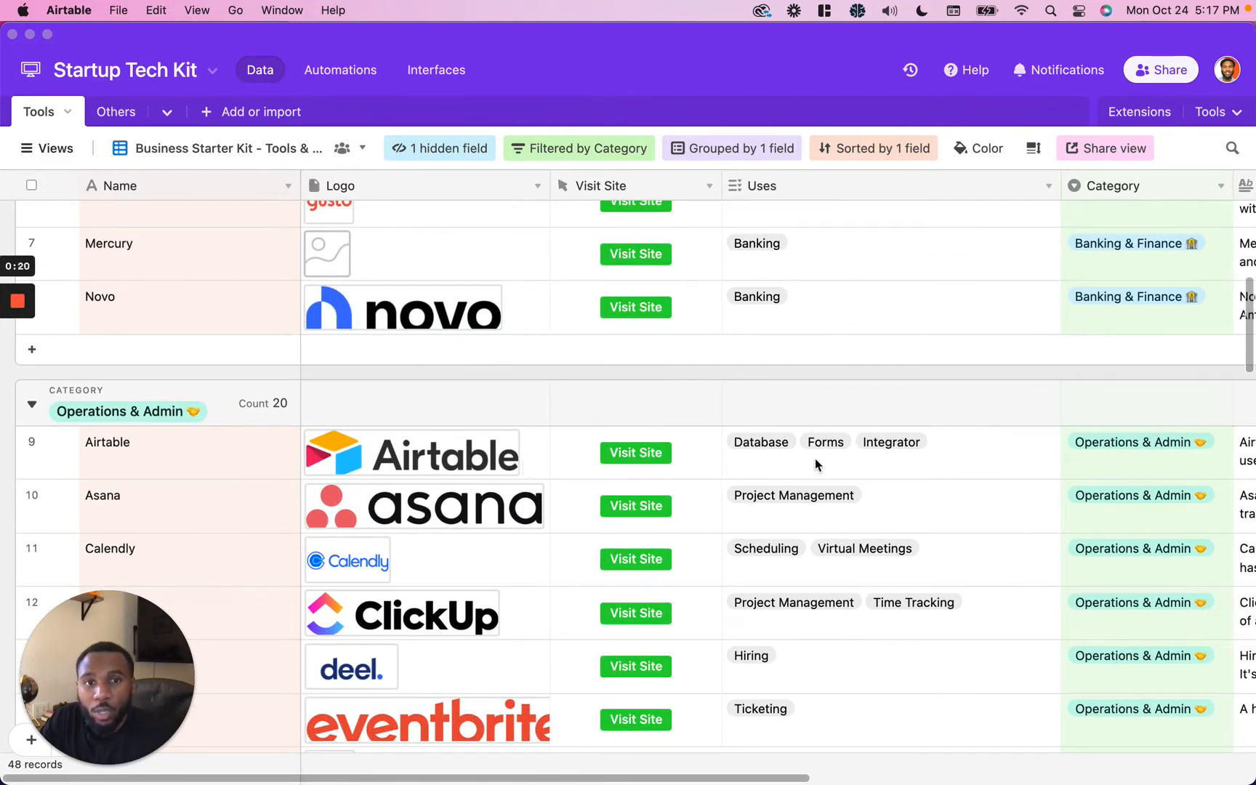
pyautogui.click(882, 472)
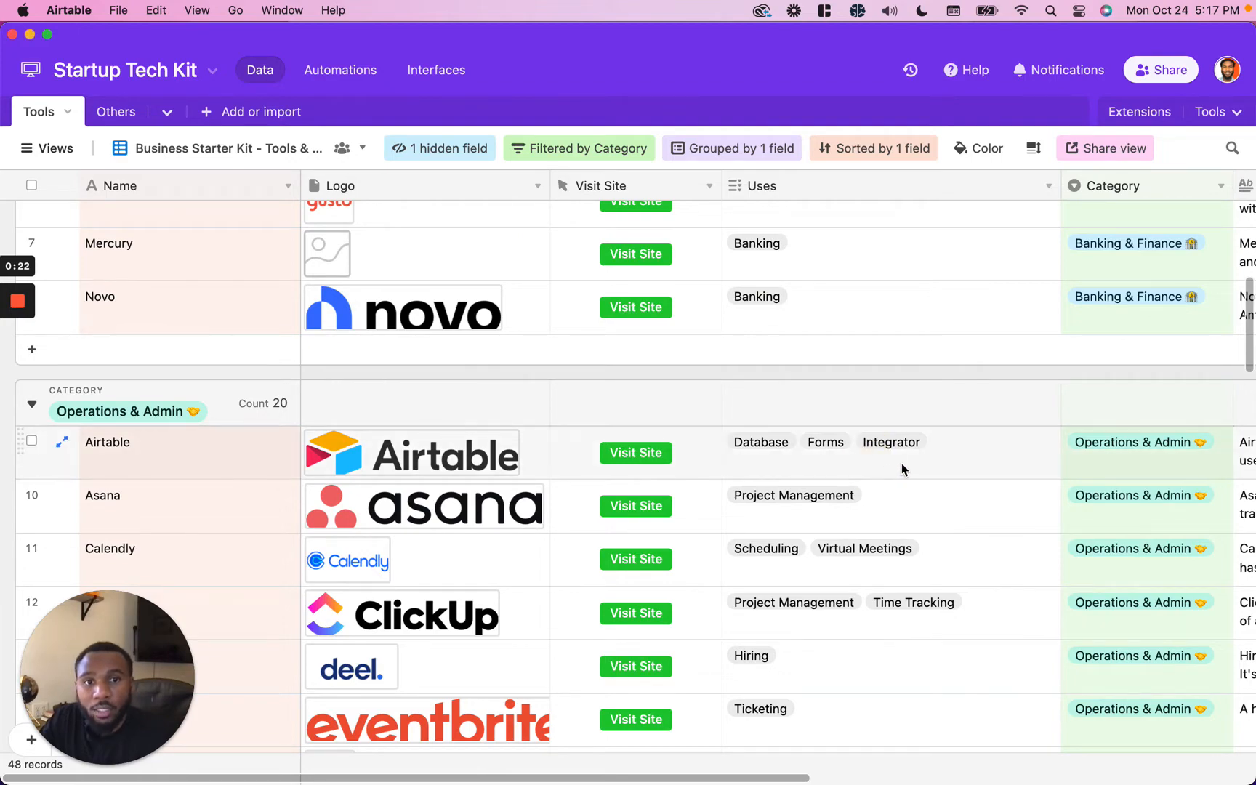
pyautogui.hscroll(5, 902, 463)
pyautogui.scroll(-1, 902, 463)
pyautogui.scroll(2, 902, 463)
pyautogui.hscroll(5, 901, 463)
pyautogui.hscroll(-3, 931, 466)
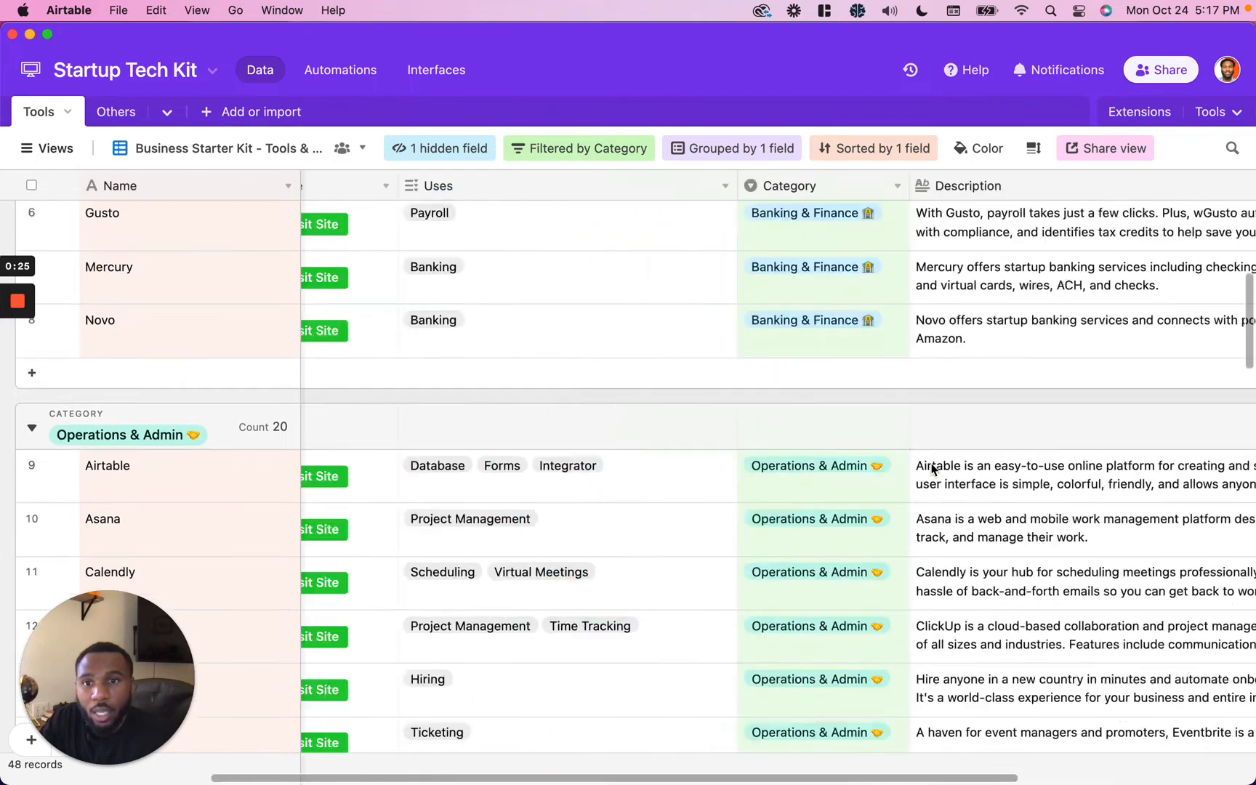
pyautogui.hscroll(-8, 931, 468)
pyautogui.scroll(5, 931, 469)
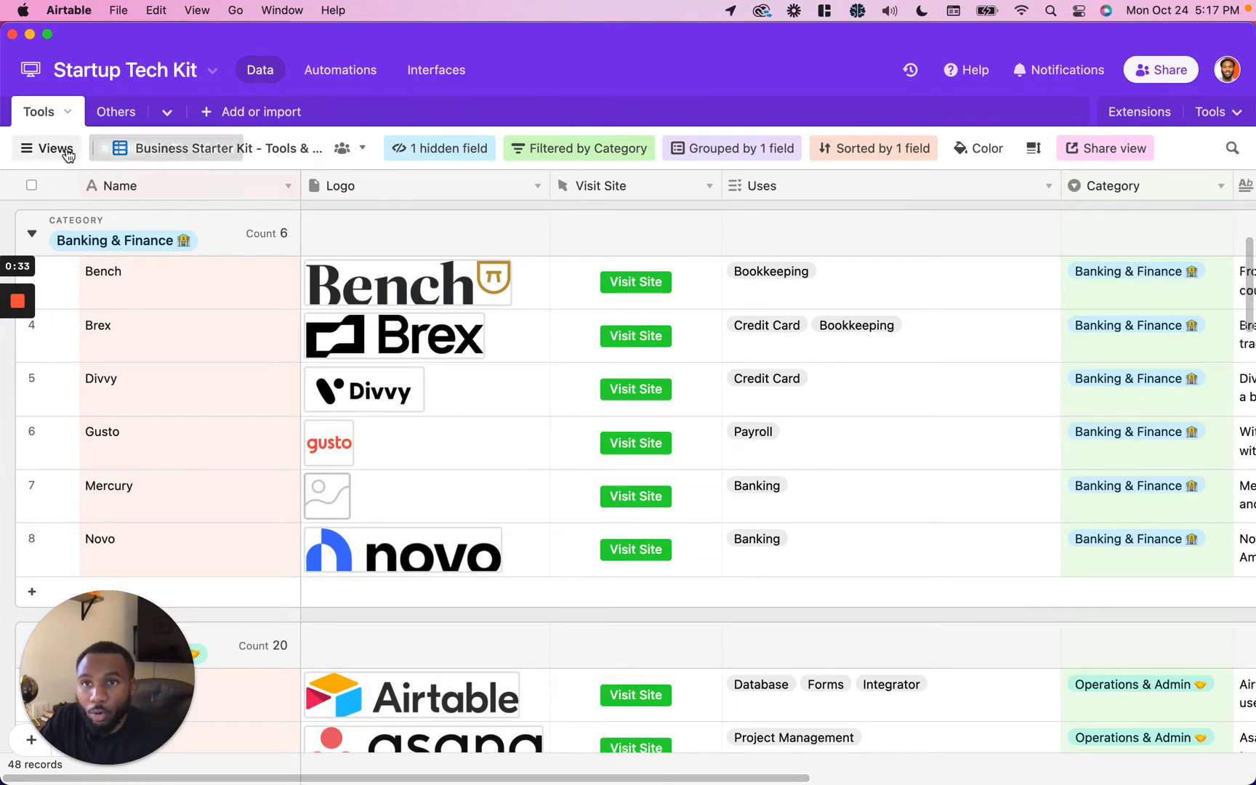
# Step: Create a new collaborative form view named Form from the views list
pyautogui.moveTo(68, 151)
pyautogui.moveTo(107, 615); pyautogui.dragTo(1149, 612)
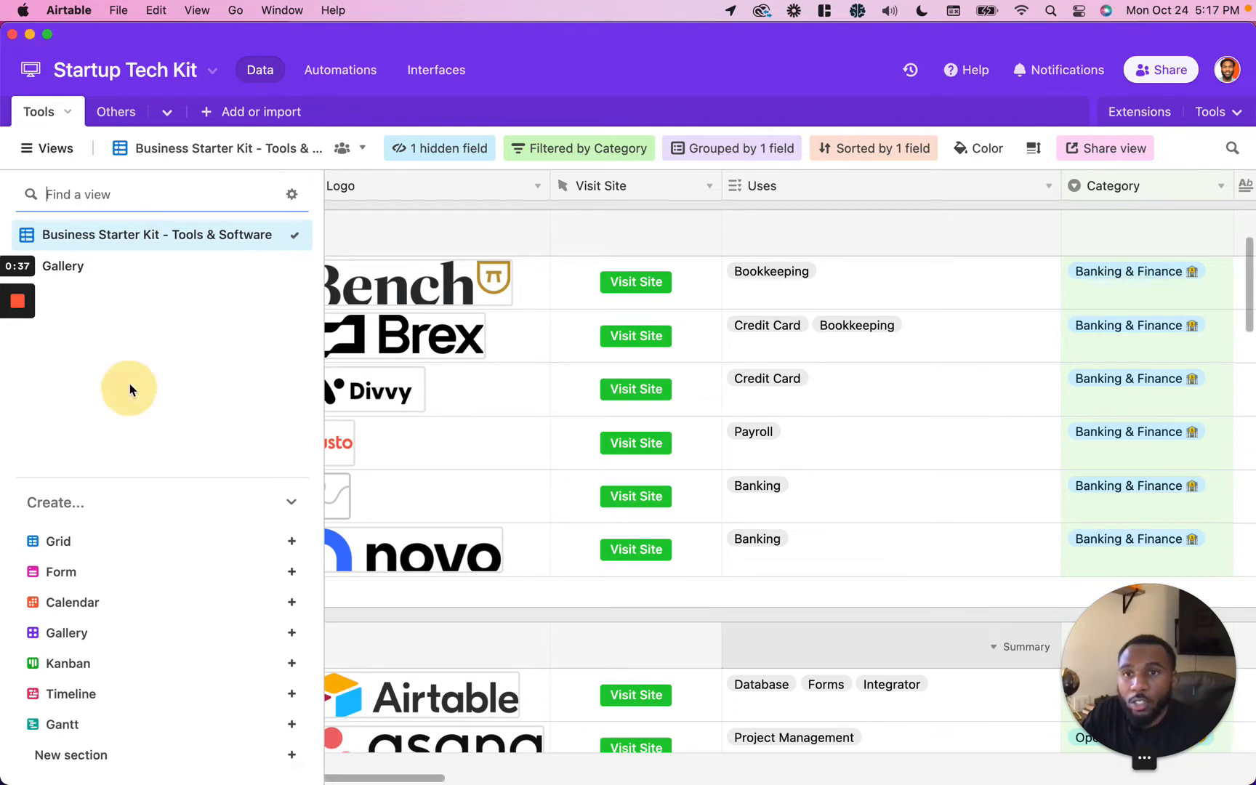
pyautogui.click(73, 581)
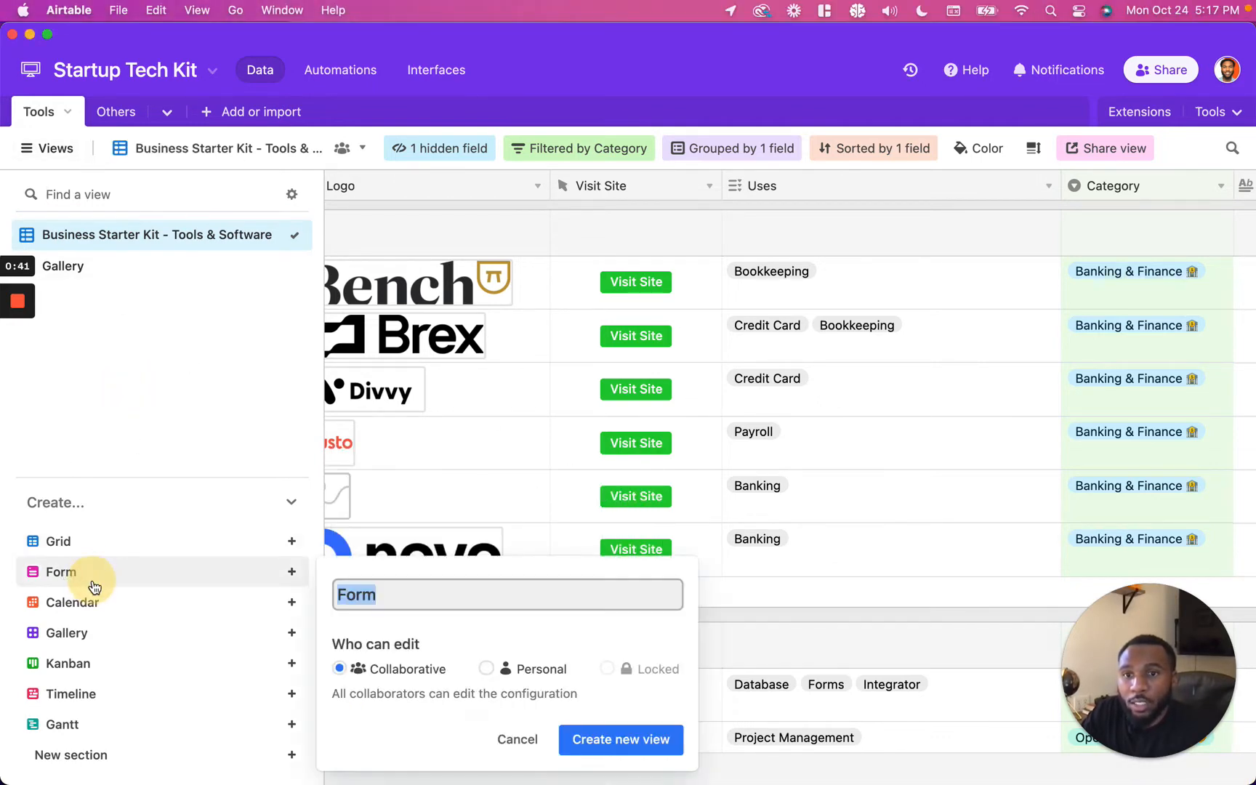
pyautogui.click(606, 749)
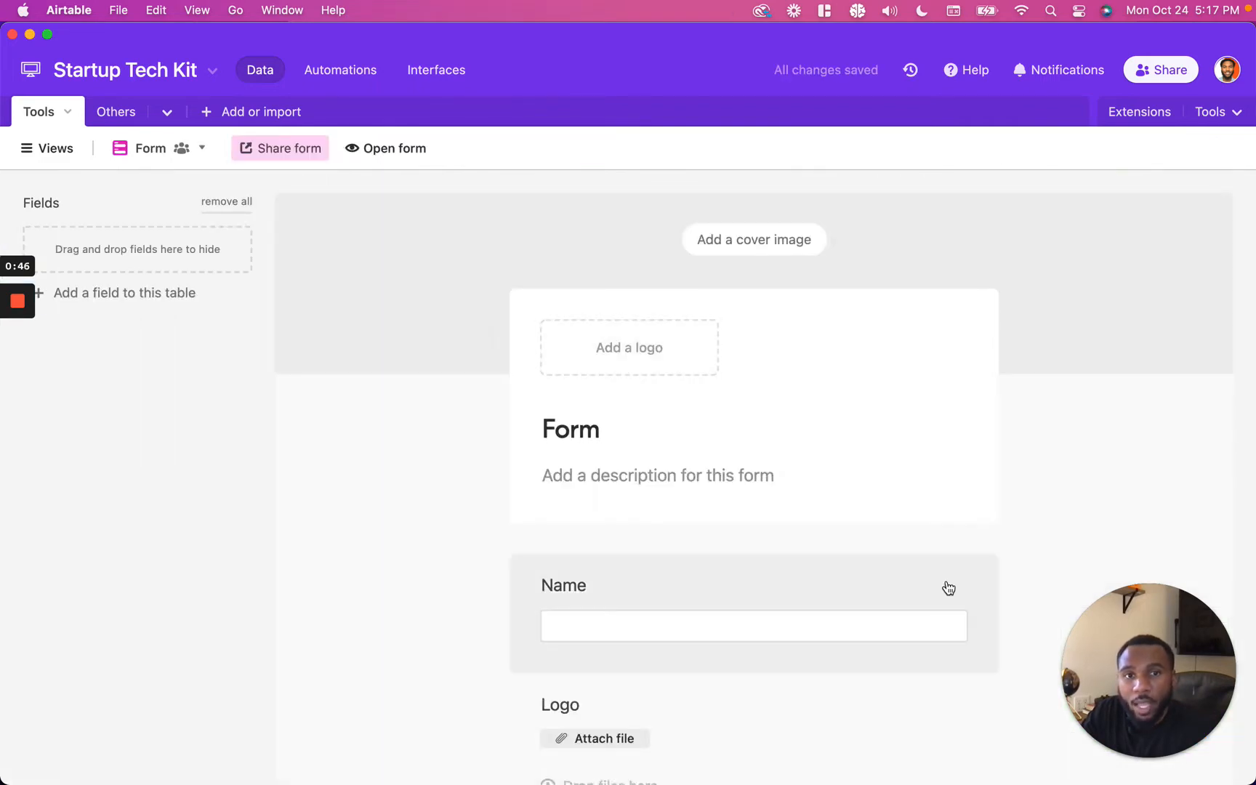
# Step: Review the new form's fields, then remove all fields from the form
pyautogui.scroll(-10, 948, 587)
pyautogui.scroll(-4, 947, 587)
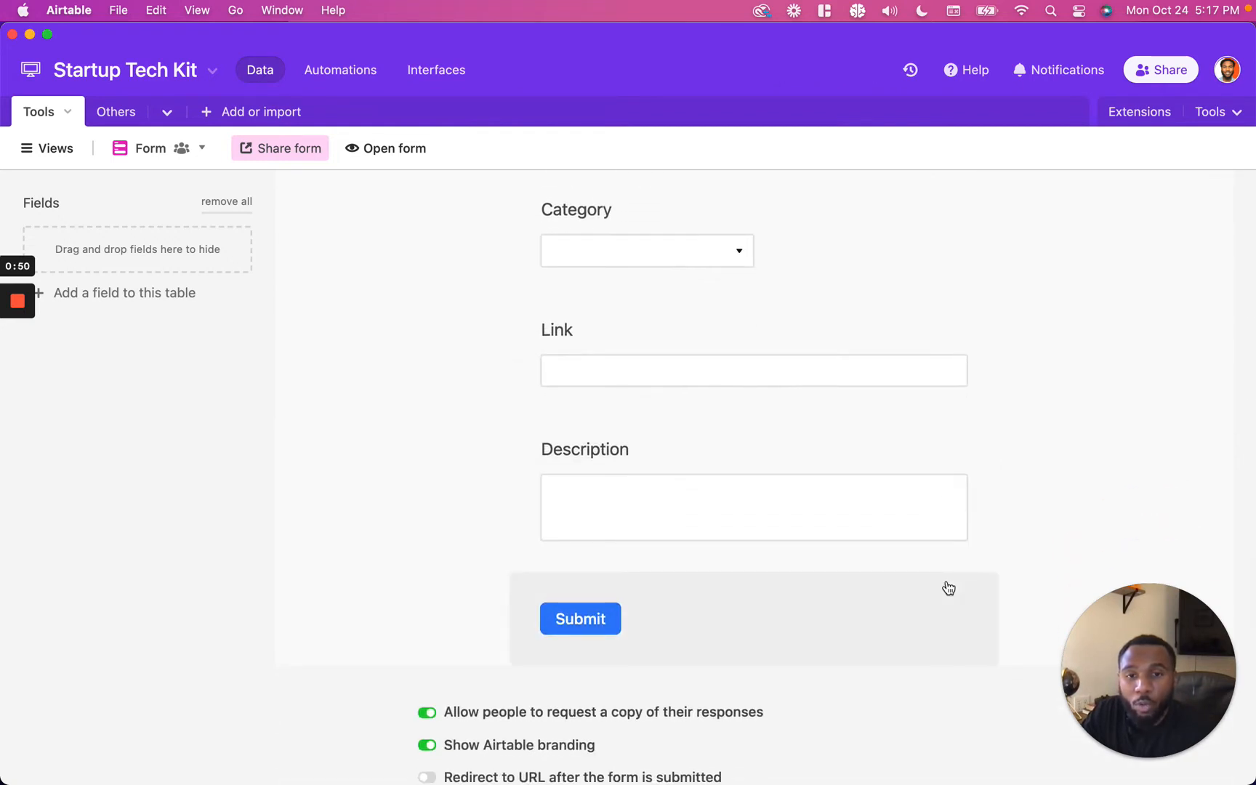
pyautogui.scroll(4, 948, 588)
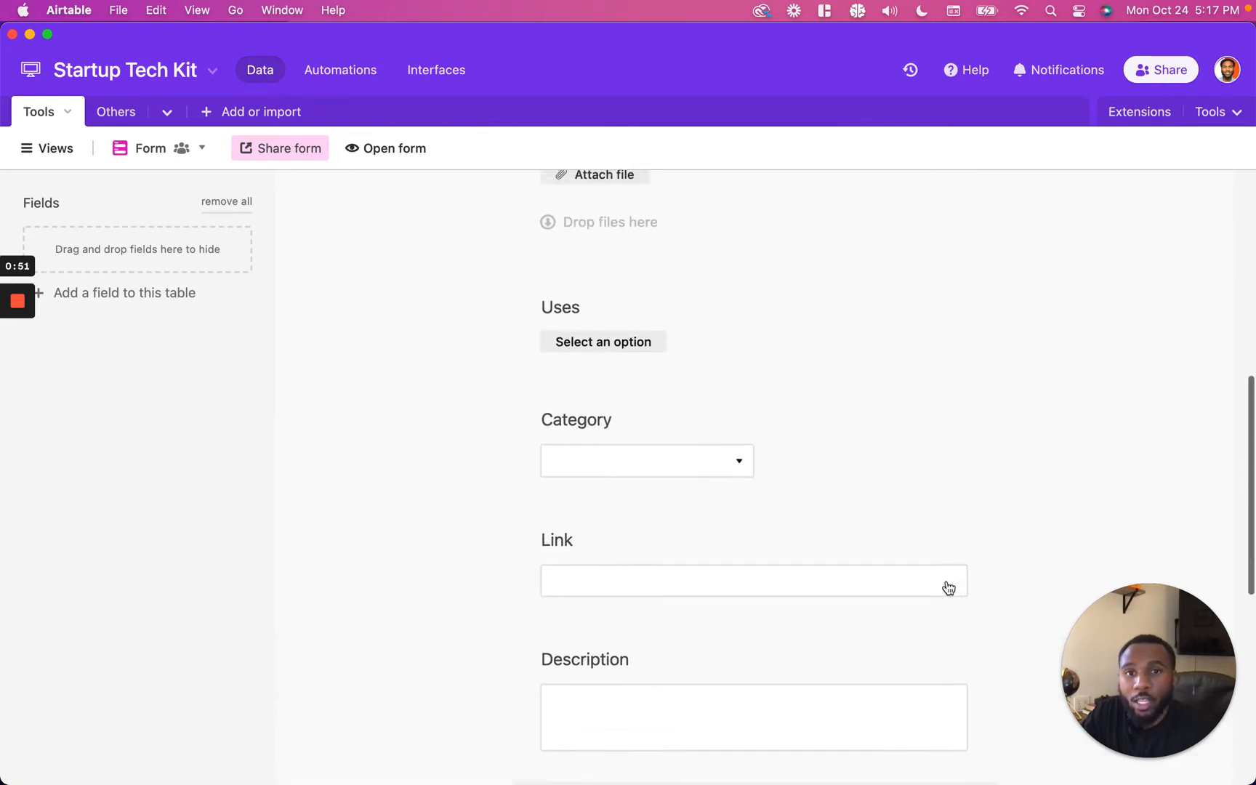
pyautogui.scroll(10, 941, 518)
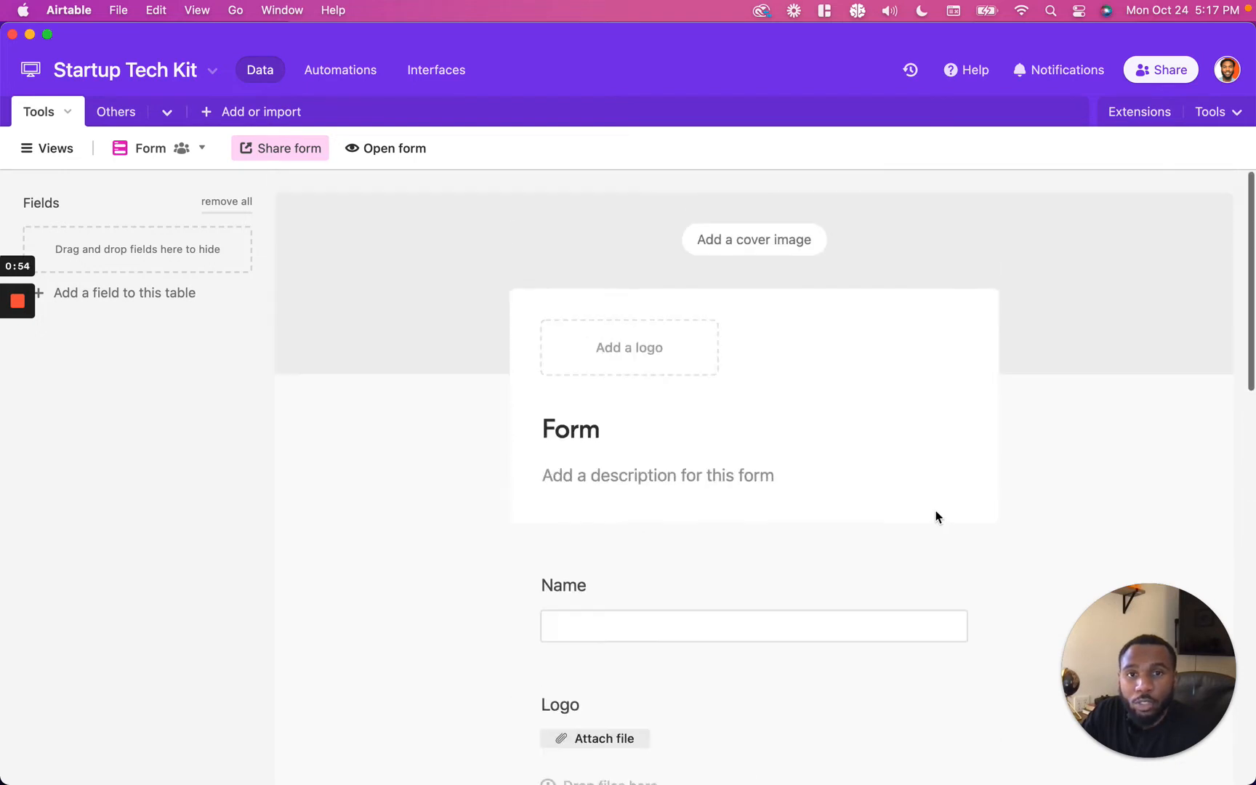
pyautogui.scroll(-15, 874, 586)
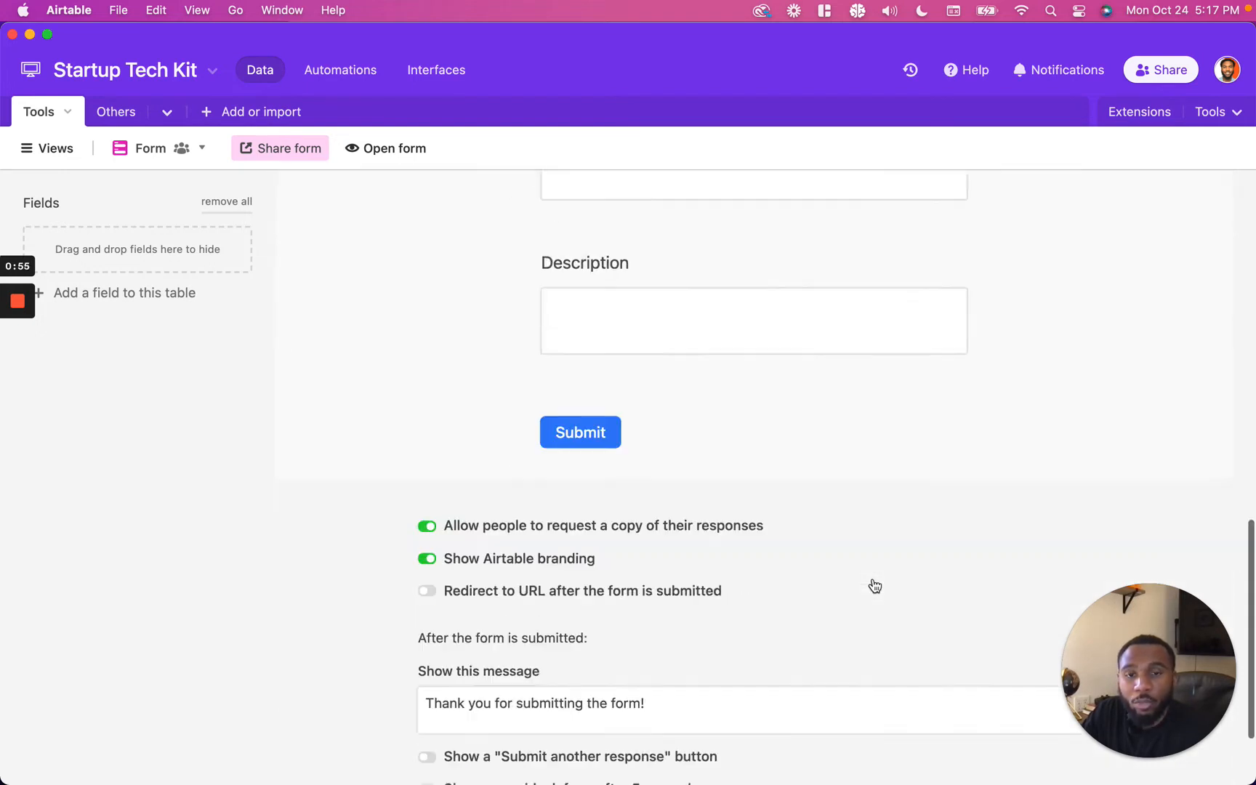
pyautogui.scroll(15, 831, 543)
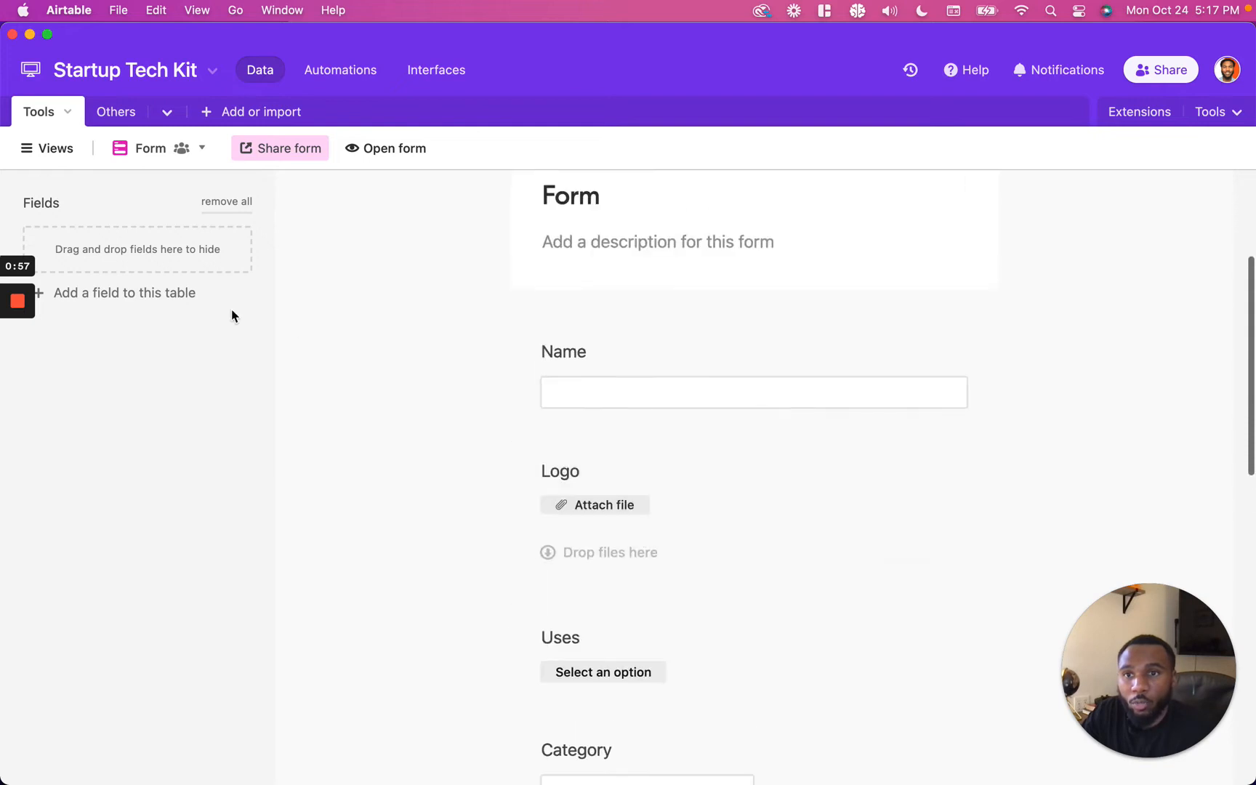
pyautogui.moveTo(16, 367)
pyautogui.click(242, 207)
pyautogui.click(241, 207)
pyautogui.scroll(5, 611, 436)
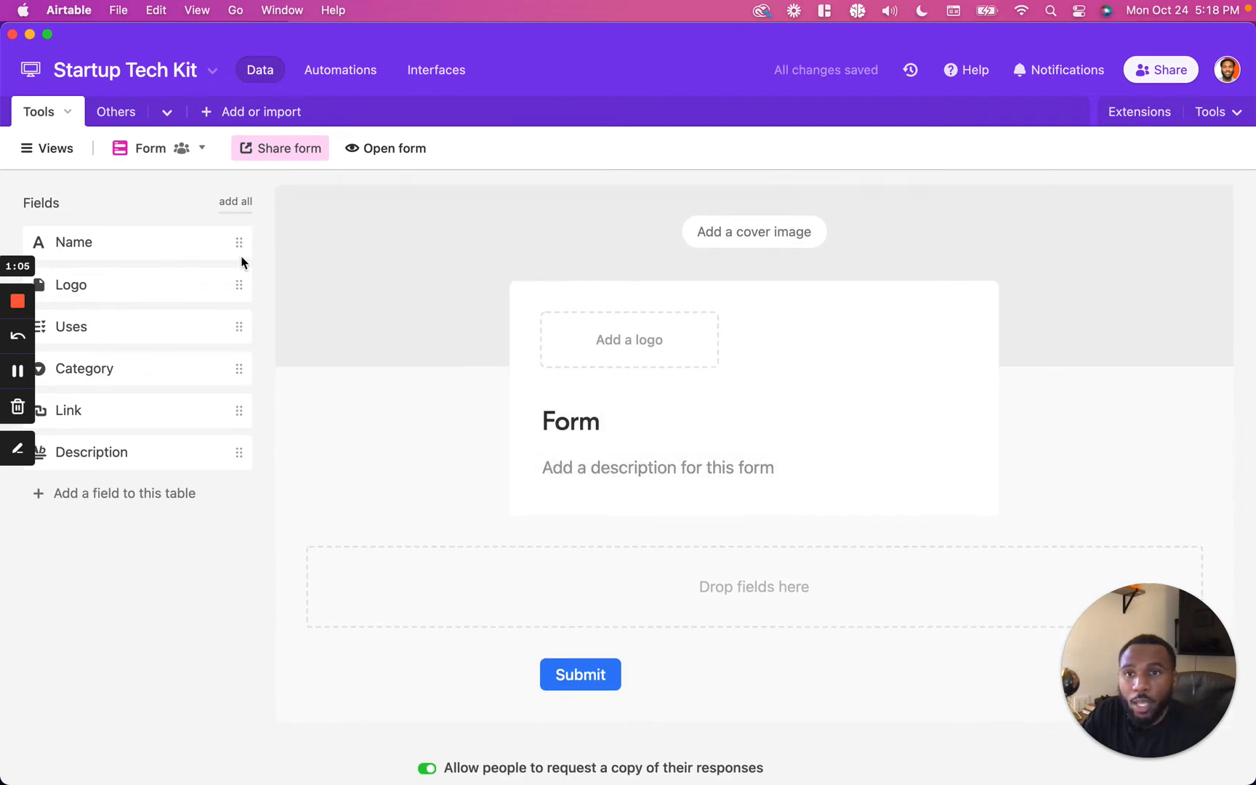
# Step: Add the Name, Logo, Uses, Category, Link and Description fields back onto the form in a chosen order
pyautogui.moveTo(241, 247); pyautogui.dragTo(734, 594)
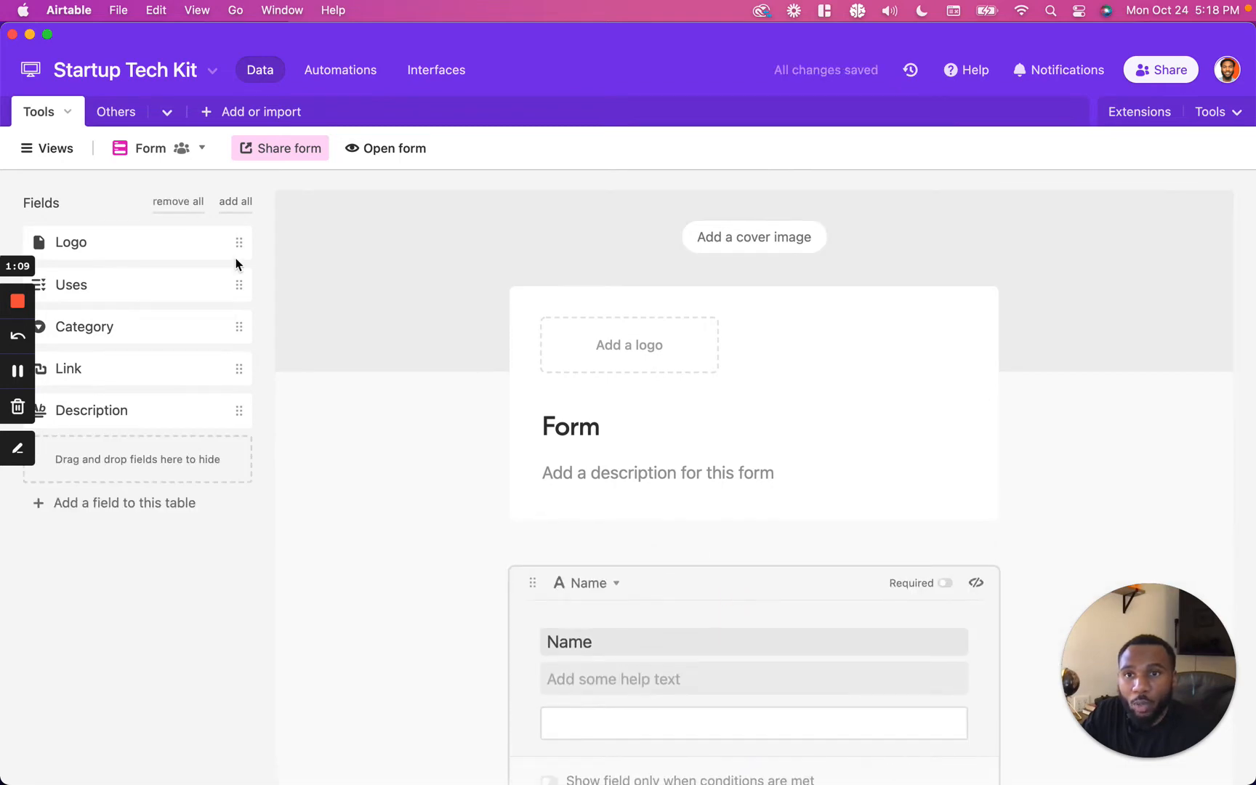
pyautogui.moveTo(243, 244); pyautogui.dragTo(805, 588)
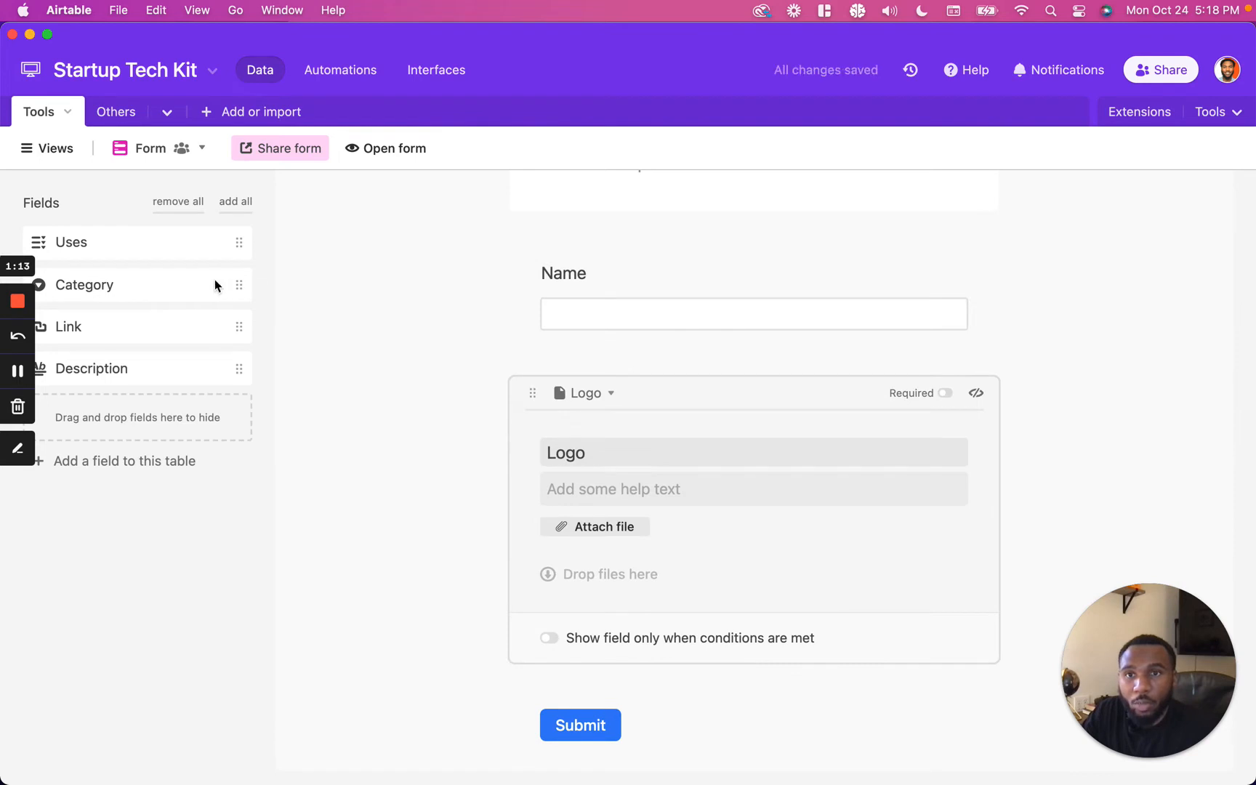
pyautogui.moveTo(238, 242); pyautogui.dragTo(686, 612)
pyautogui.moveTo(239, 250); pyautogui.dragTo(766, 665)
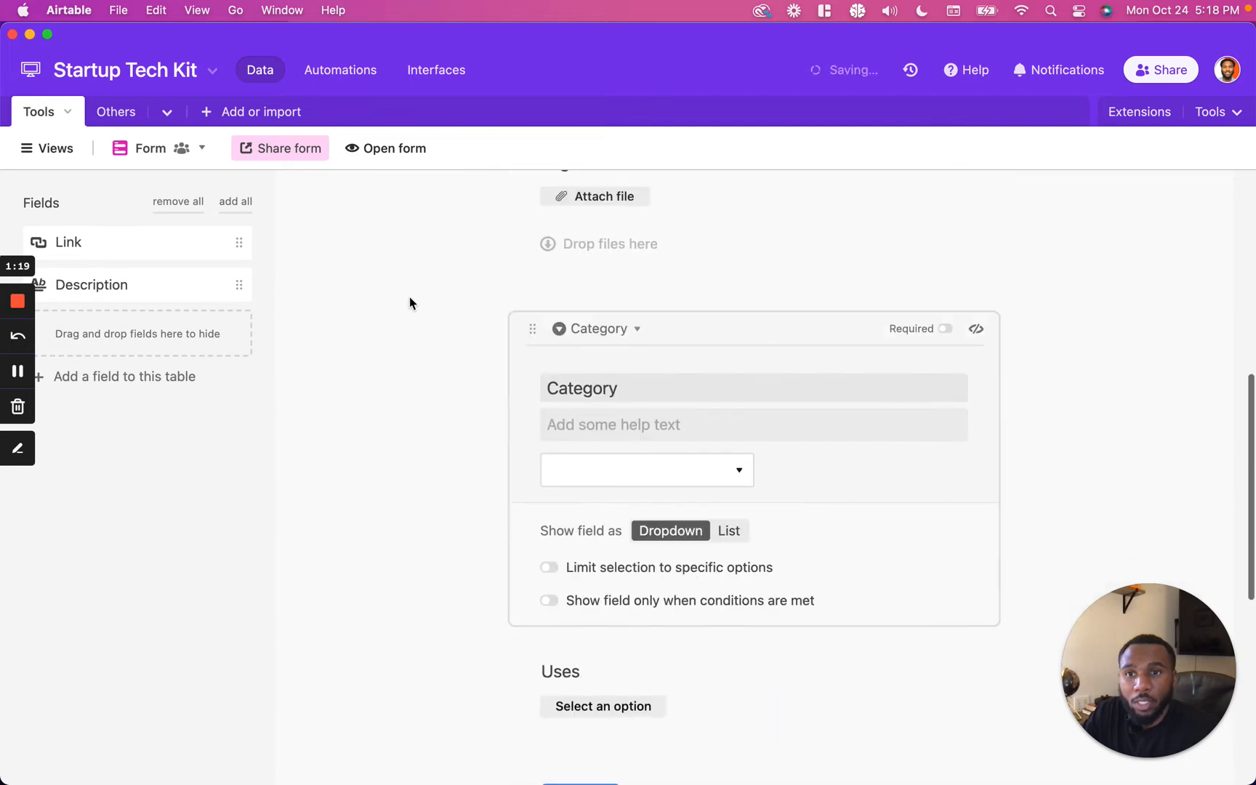
pyautogui.moveTo(240, 242); pyautogui.dragTo(757, 494)
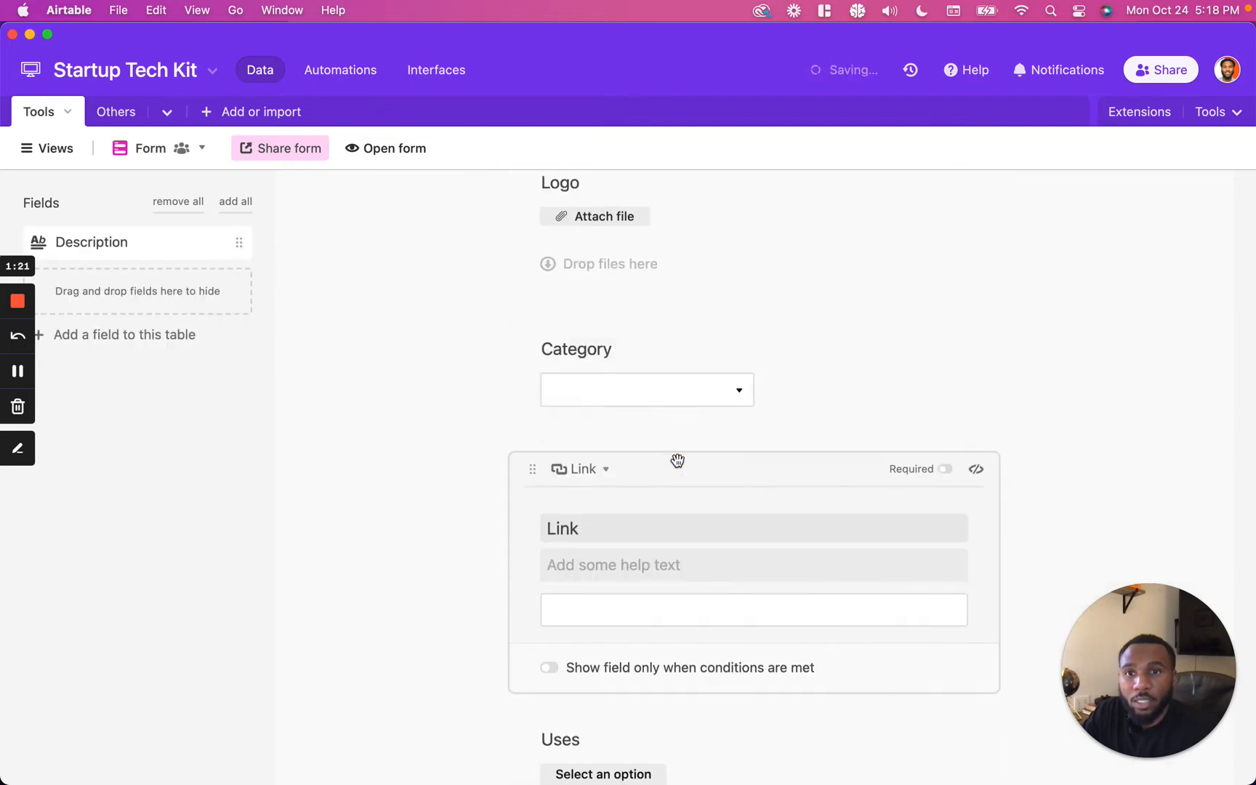
pyautogui.moveTo(252, 248); pyautogui.dragTo(808, 520)
# Step: Mark the Name and Logo form fields as required
pyautogui.scroll(-3, 808, 520)
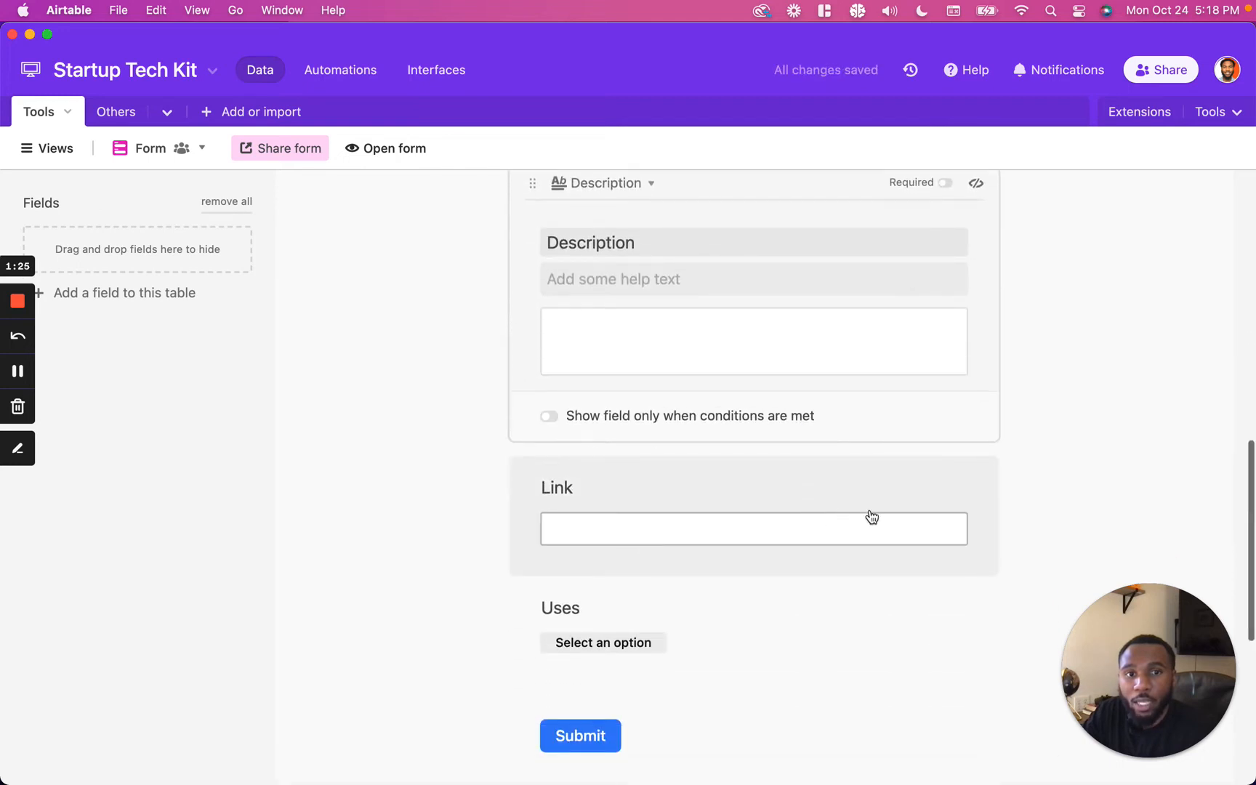
pyautogui.scroll(2, 903, 474)
pyautogui.scroll(5, 904, 472)
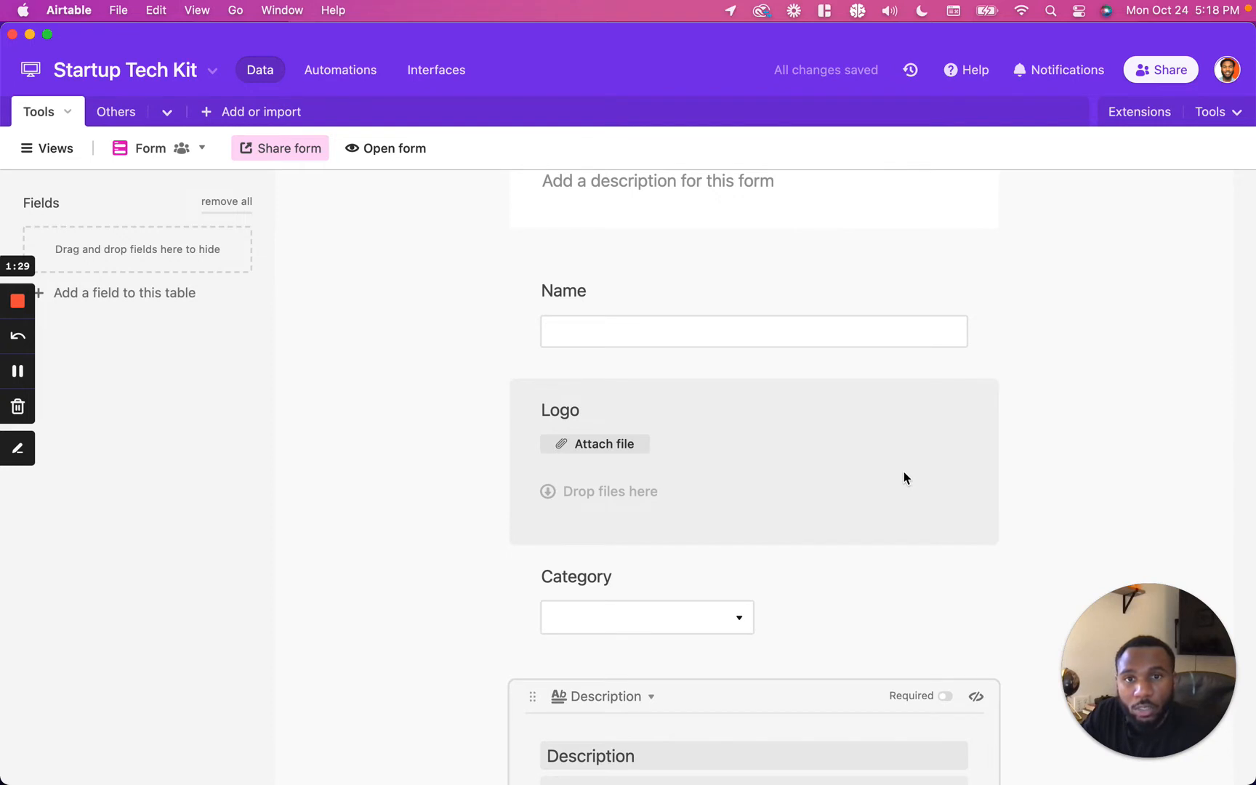
pyautogui.scroll(4, 740, 340)
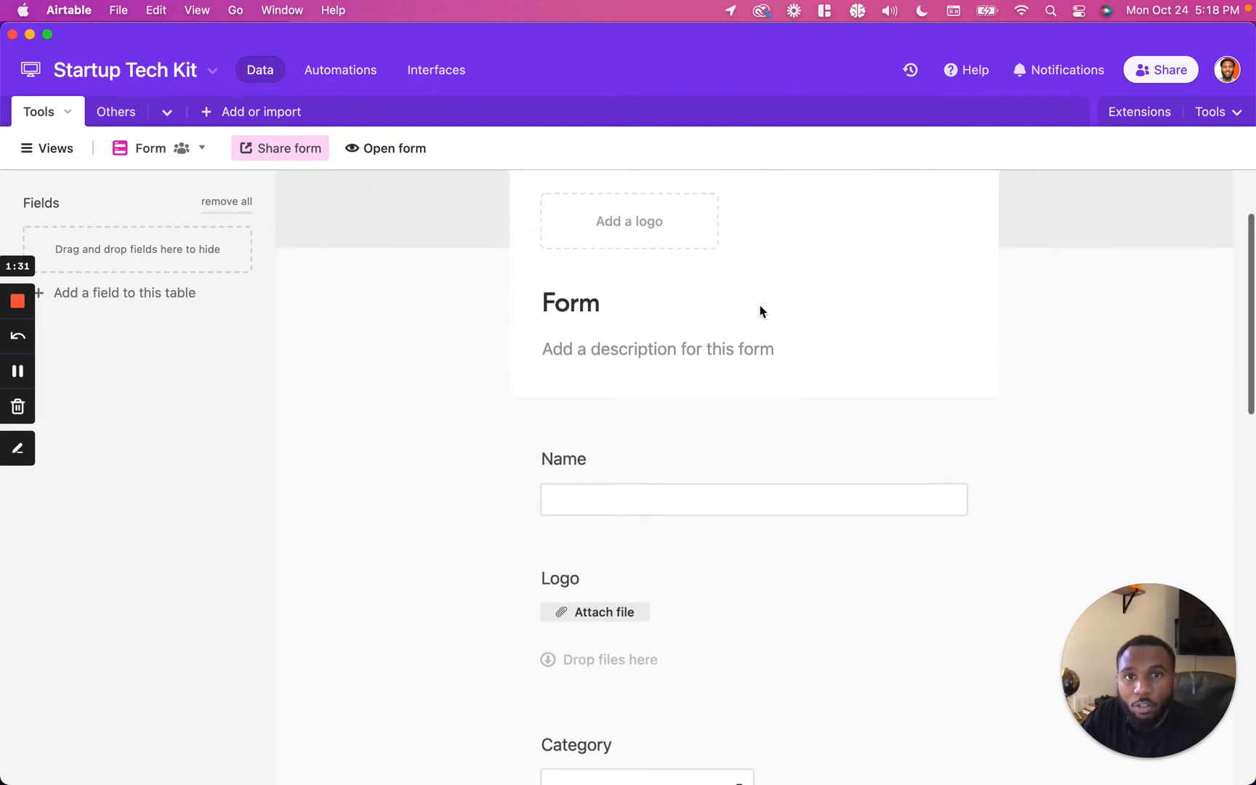
pyautogui.scroll(1, 760, 312)
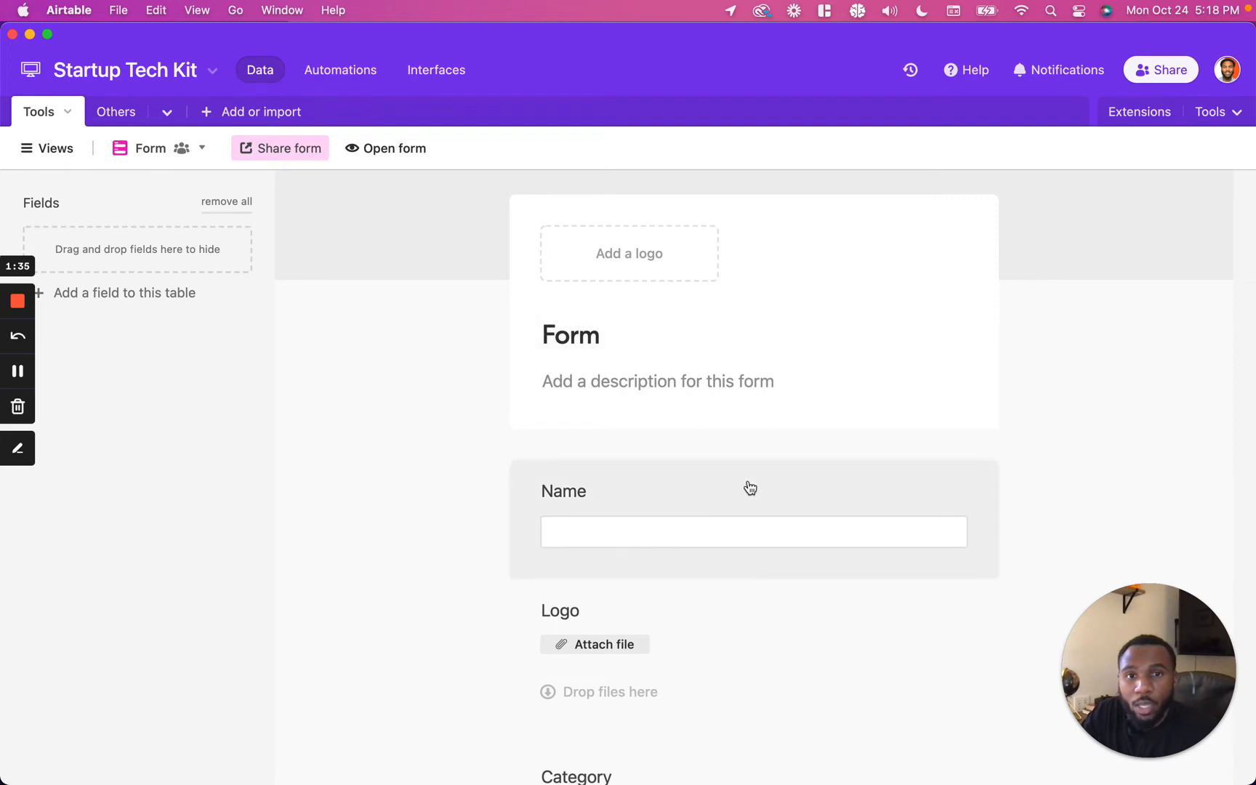
pyautogui.scroll(-2, 748, 485)
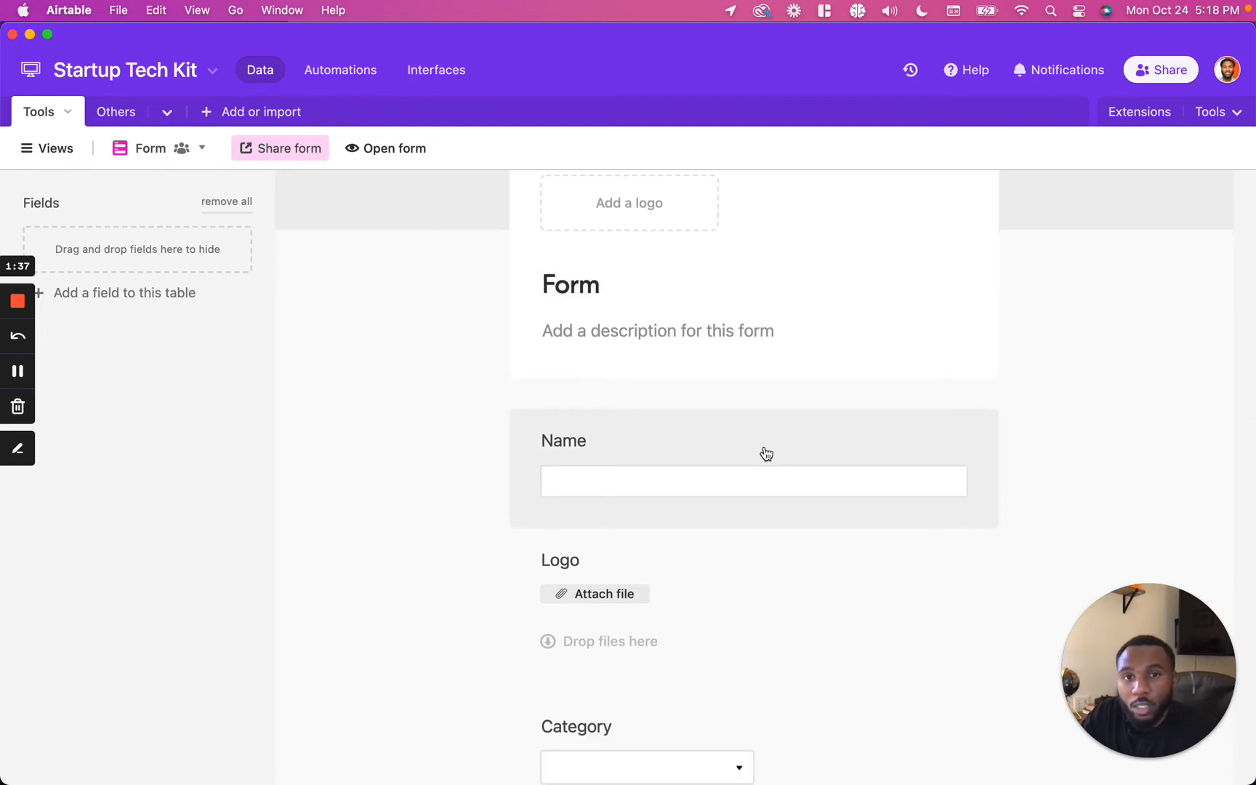
pyautogui.click(766, 454)
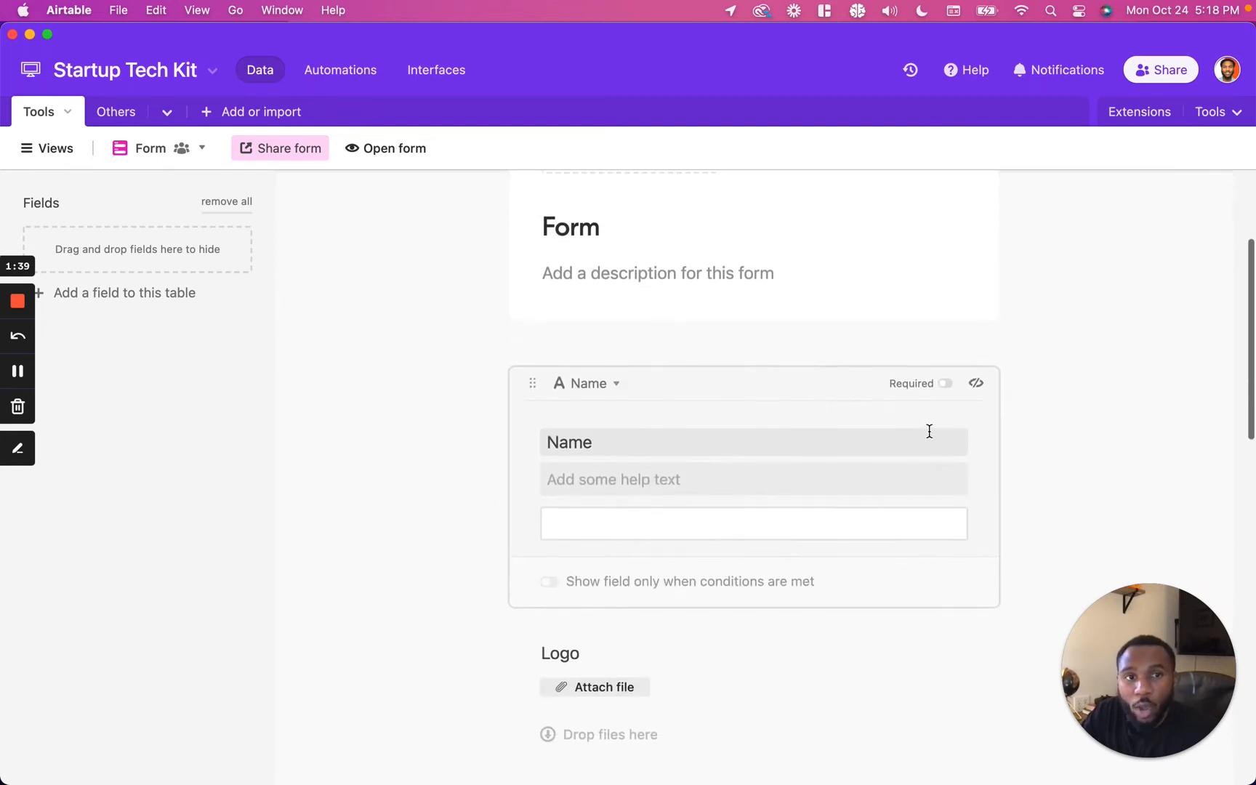
pyautogui.click(944, 385)
pyautogui.scroll(-2, 854, 507)
pyautogui.click(833, 519)
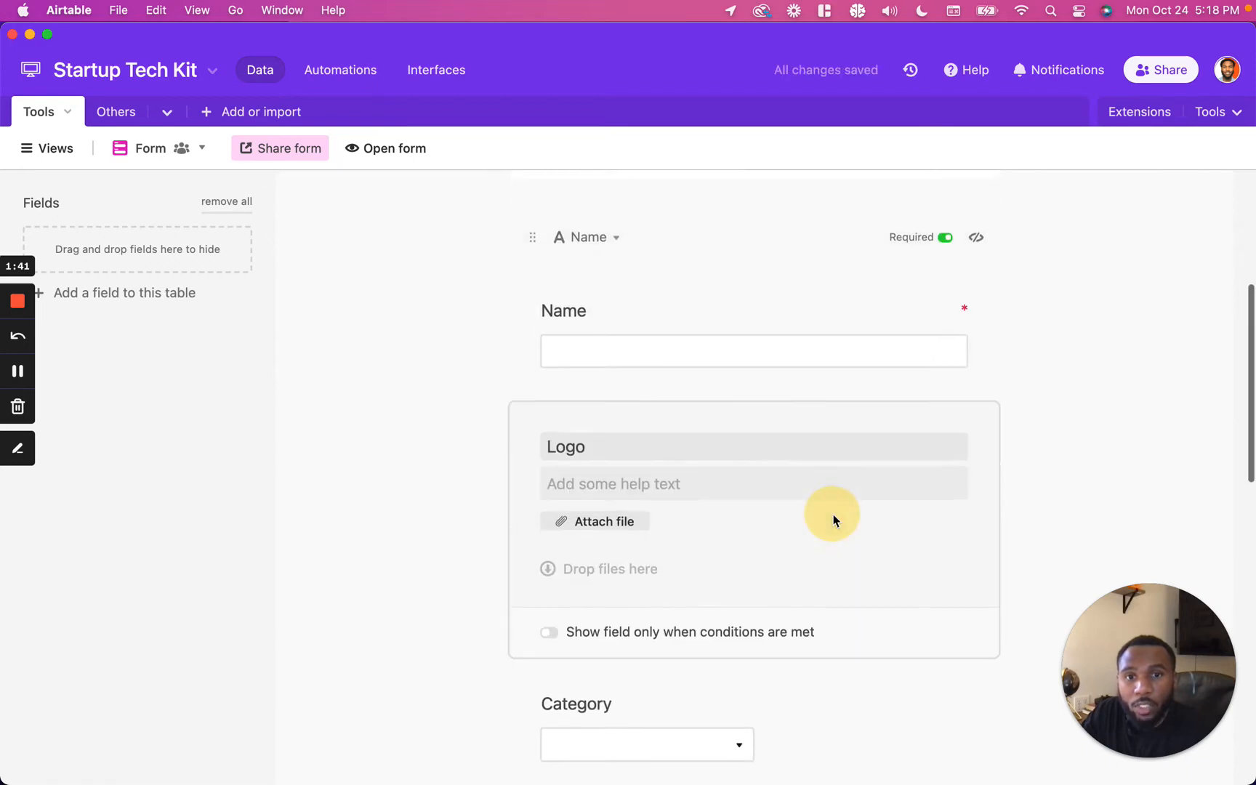
pyautogui.click(945, 309)
# Step: Mark the Category, Description and Link form fields as required
pyautogui.scroll(-5, 876, 535)
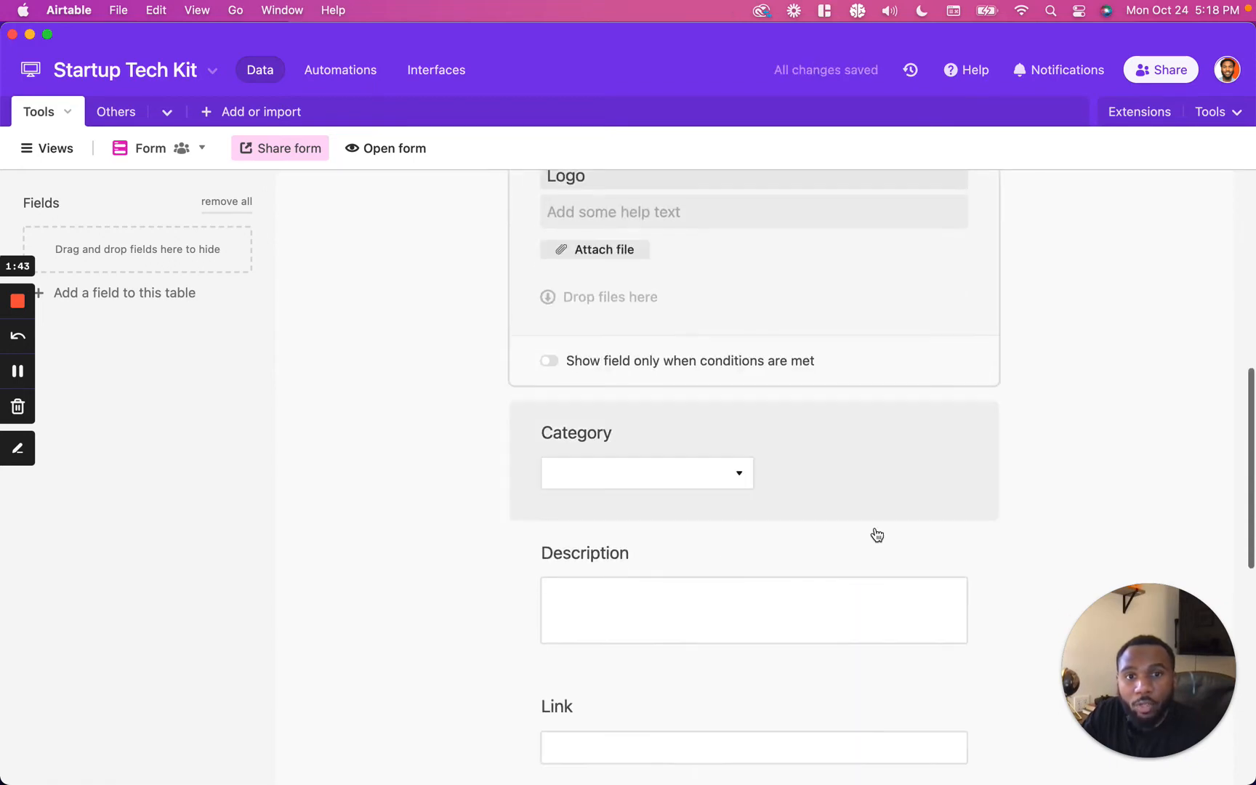
pyautogui.click(889, 425)
pyautogui.click(947, 283)
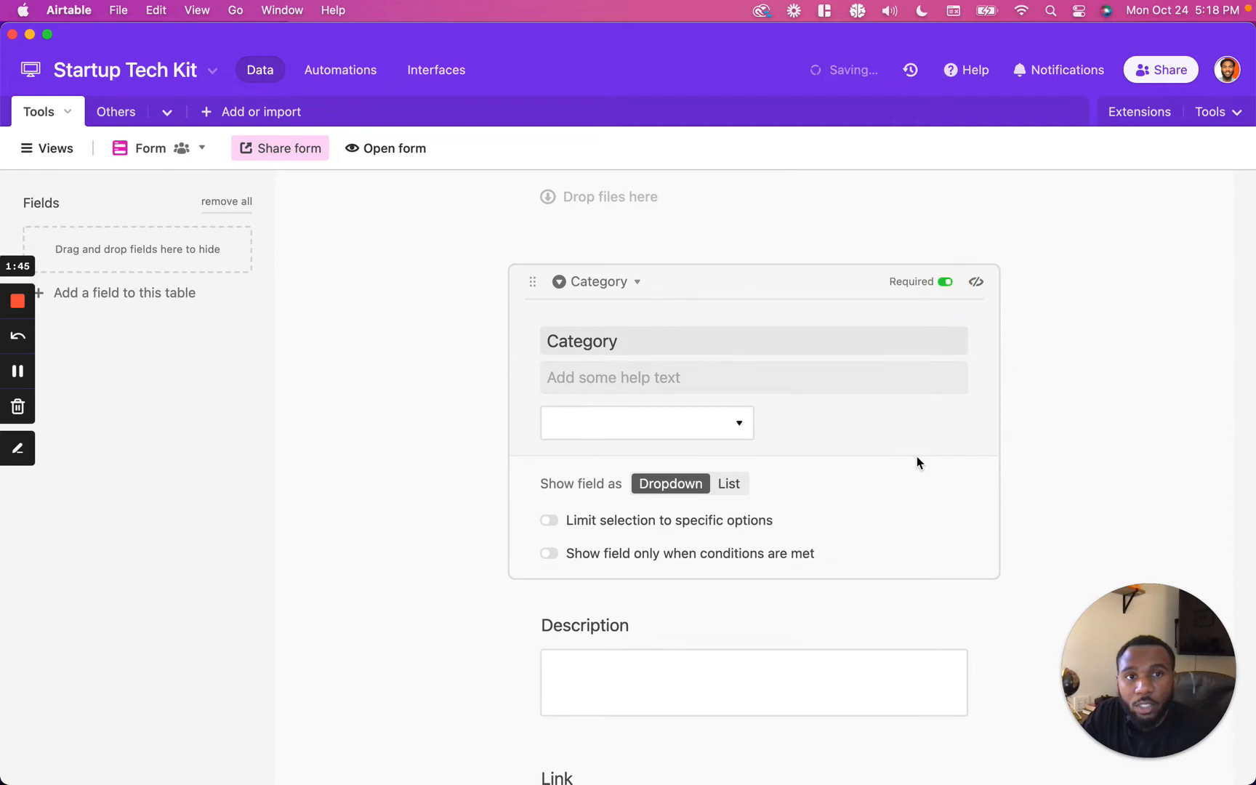
pyautogui.scroll(-4, 927, 436)
pyautogui.click(913, 441)
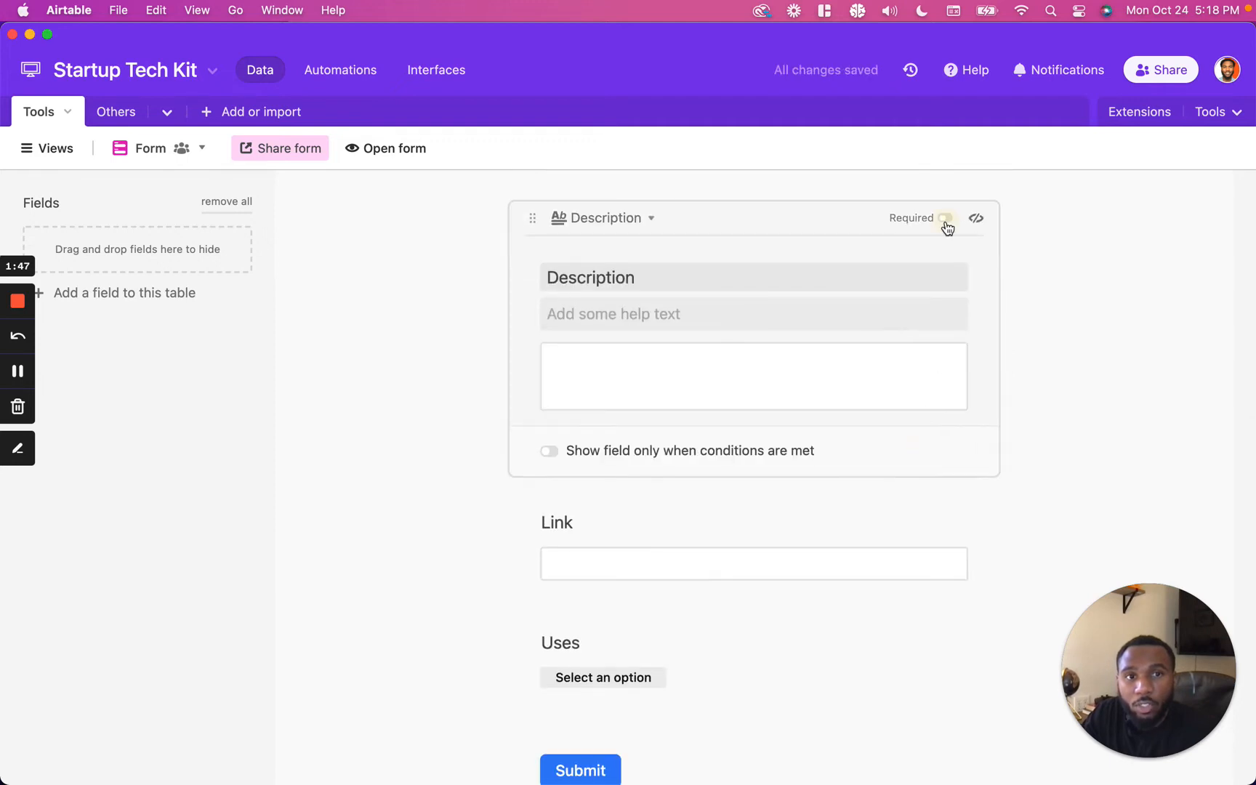
pyautogui.click(946, 218)
pyautogui.scroll(-2, 855, 510)
pyautogui.click(869, 471)
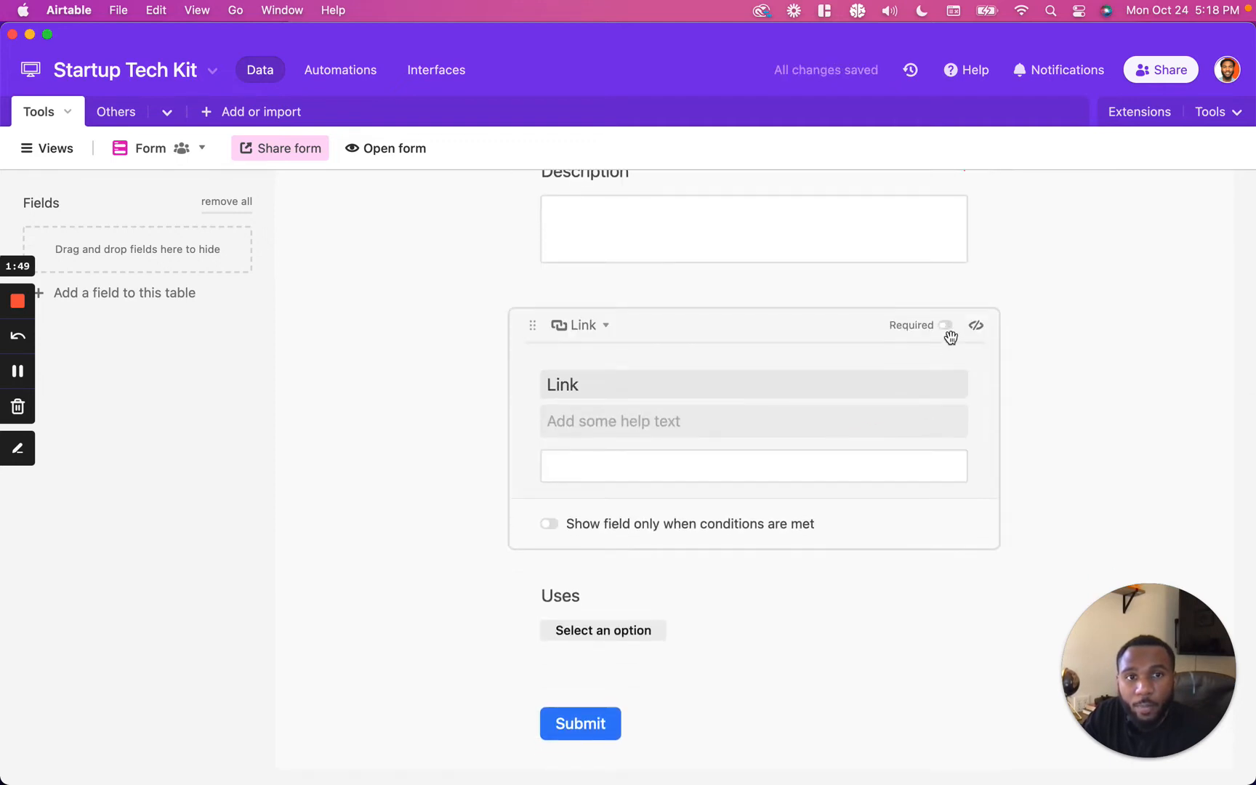
pyautogui.scroll(-2, 901, 497)
pyautogui.click(883, 496)
pyautogui.click(943, 368)
pyautogui.click(936, 254)
pyautogui.click(945, 244)
pyautogui.click(18, 371)
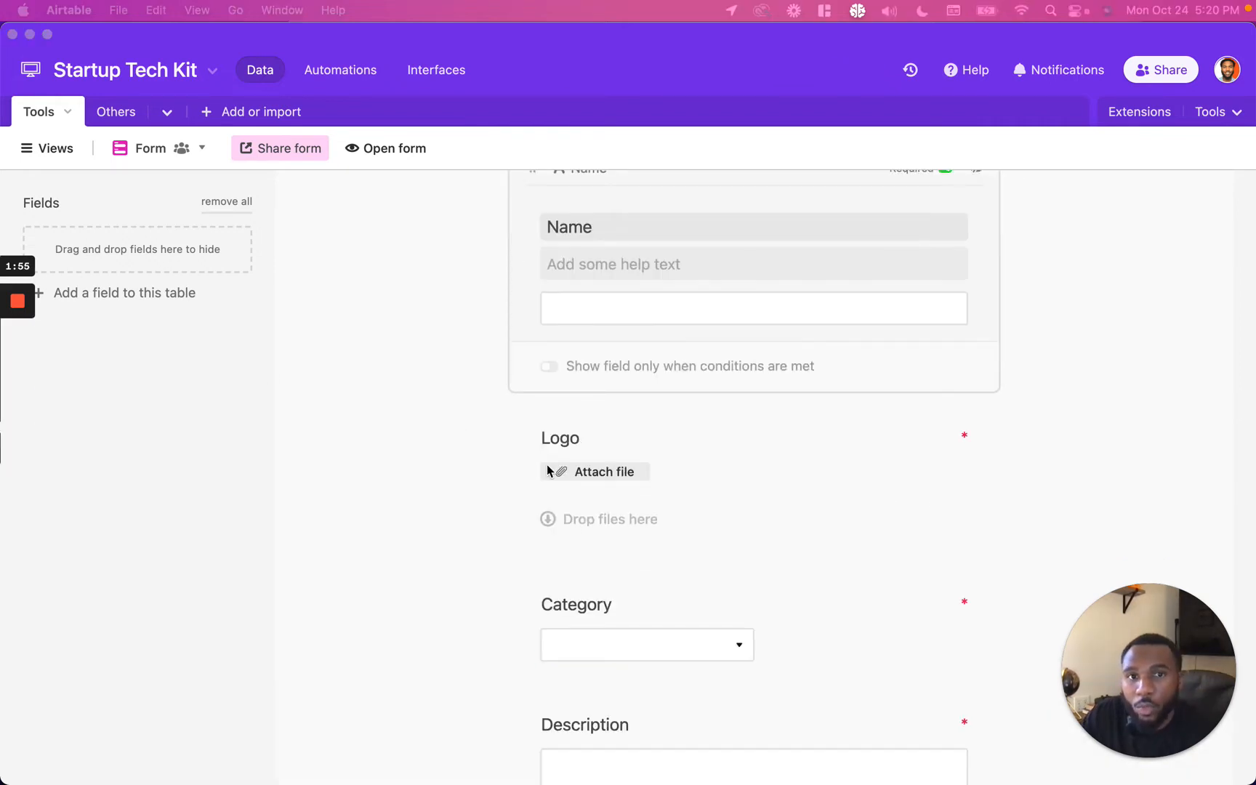
# Step: Try showing the Category field as a list, then switch it back to a dropdown
pyautogui.scroll(-1, 758, 480)
pyautogui.click(860, 529)
pyautogui.scroll(-2, 860, 531)
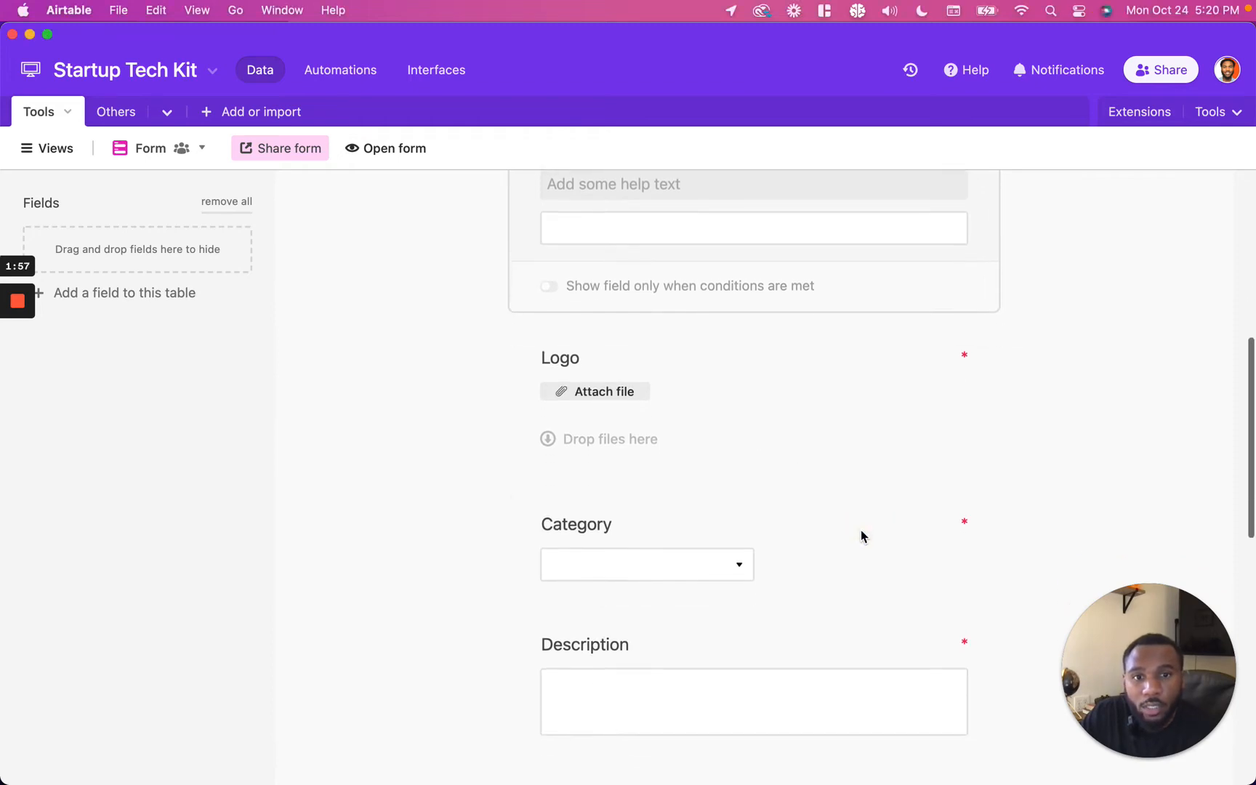
pyautogui.click(839, 536)
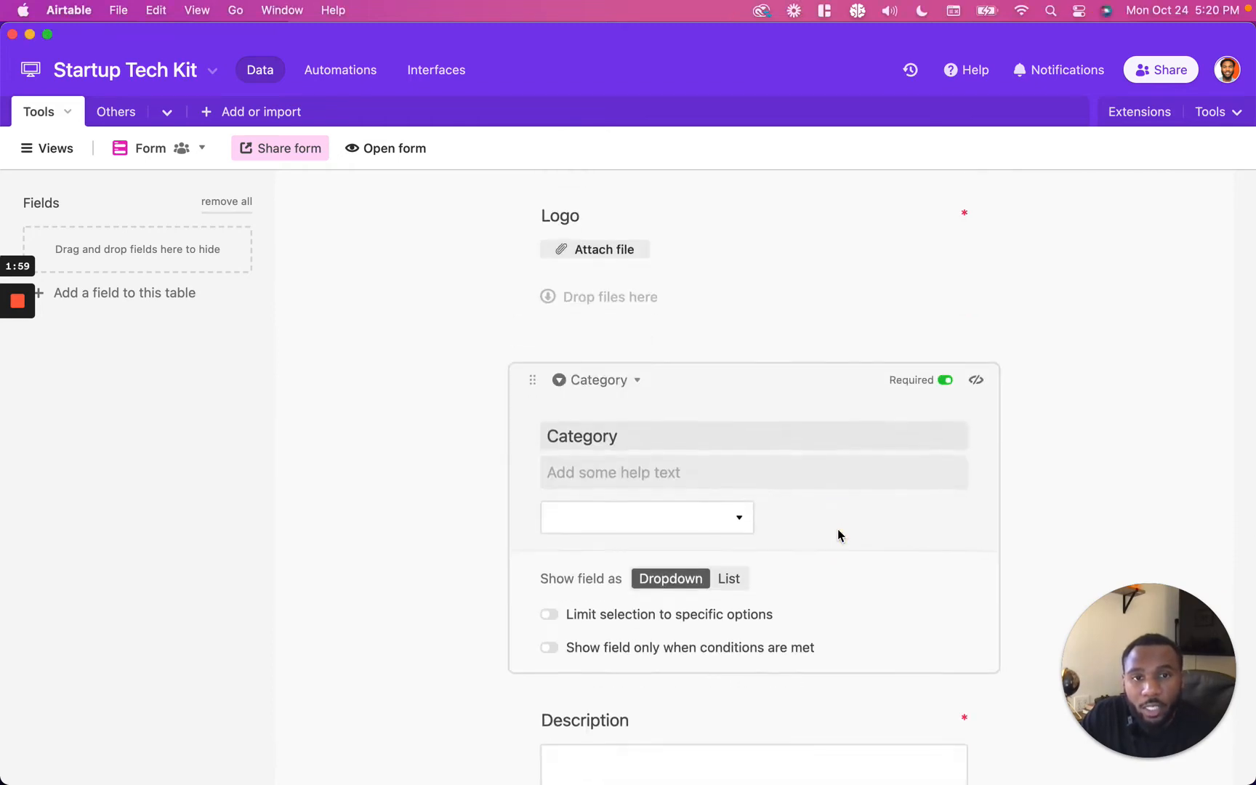
pyautogui.scroll(-2, 837, 530)
pyautogui.click(729, 510)
pyautogui.scroll(-1, 789, 524)
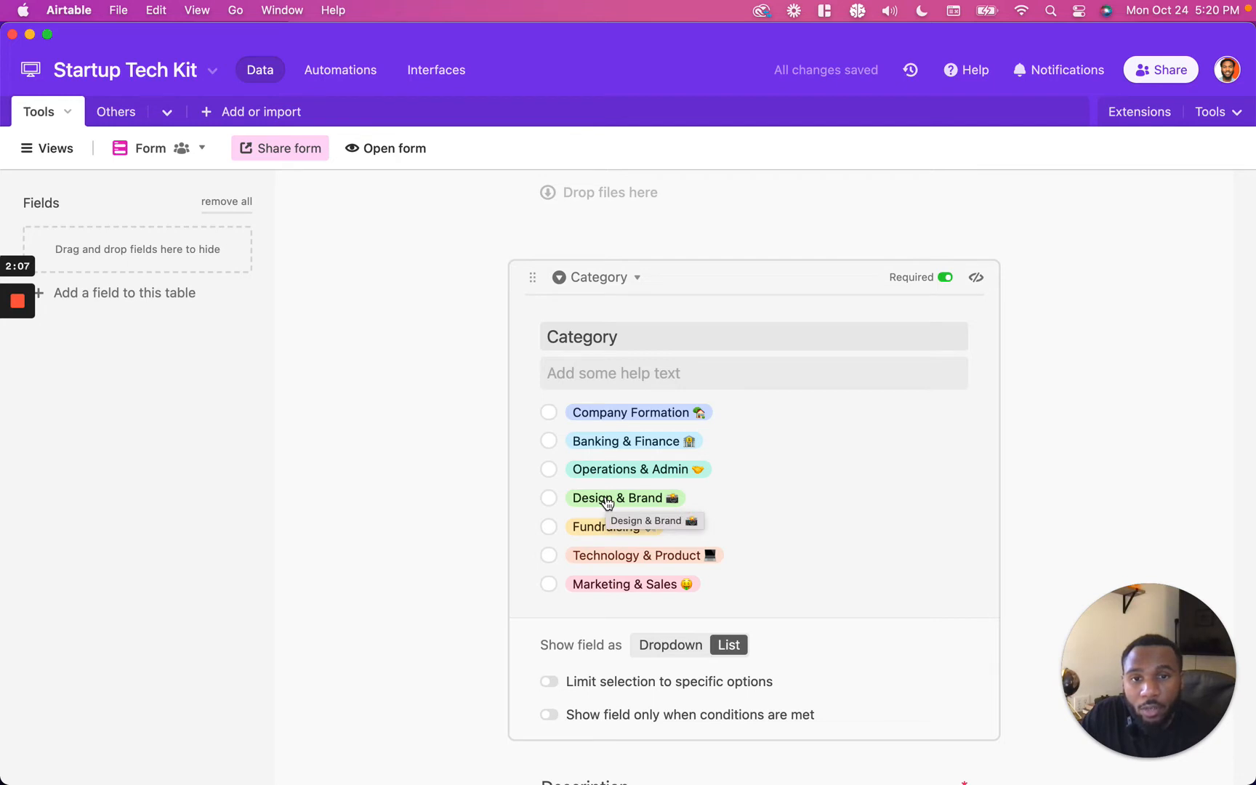
pyautogui.click(665, 644)
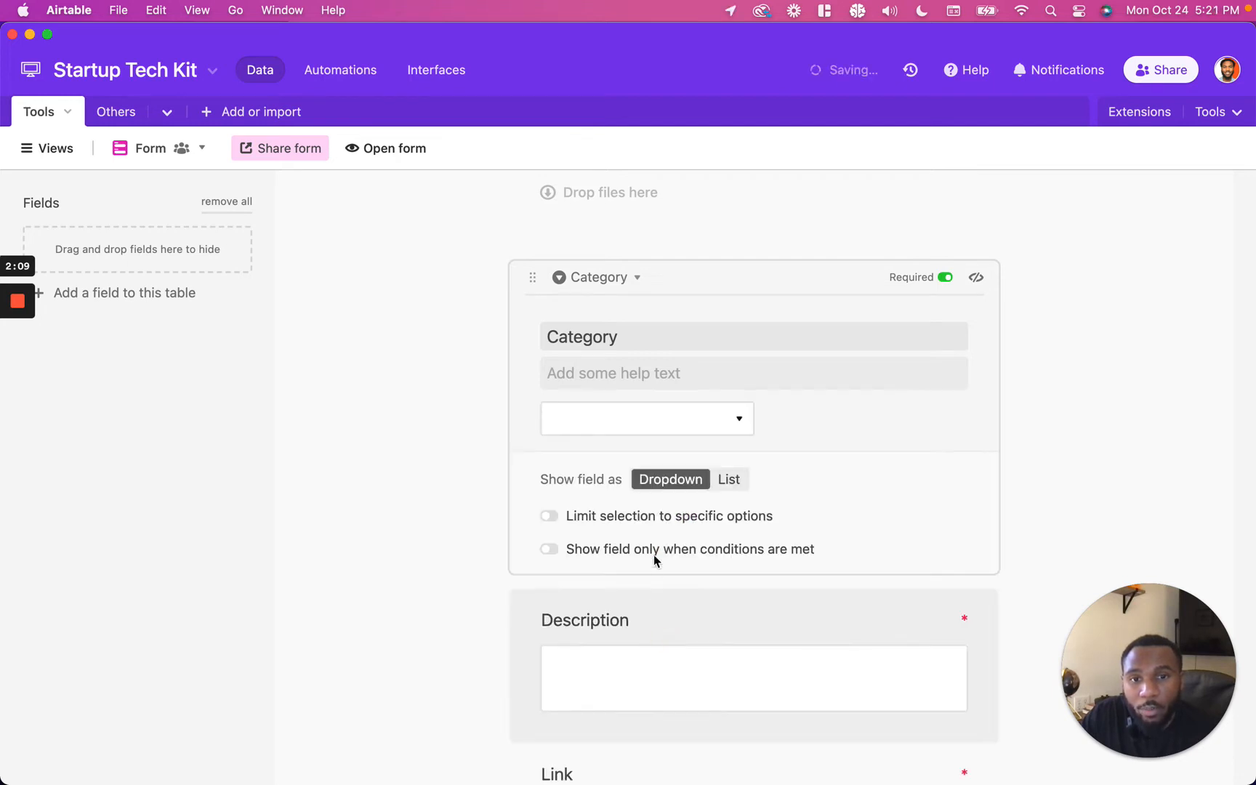
# Step: Show the Category form field as a list instead of a dropdown
pyautogui.click(661, 410)
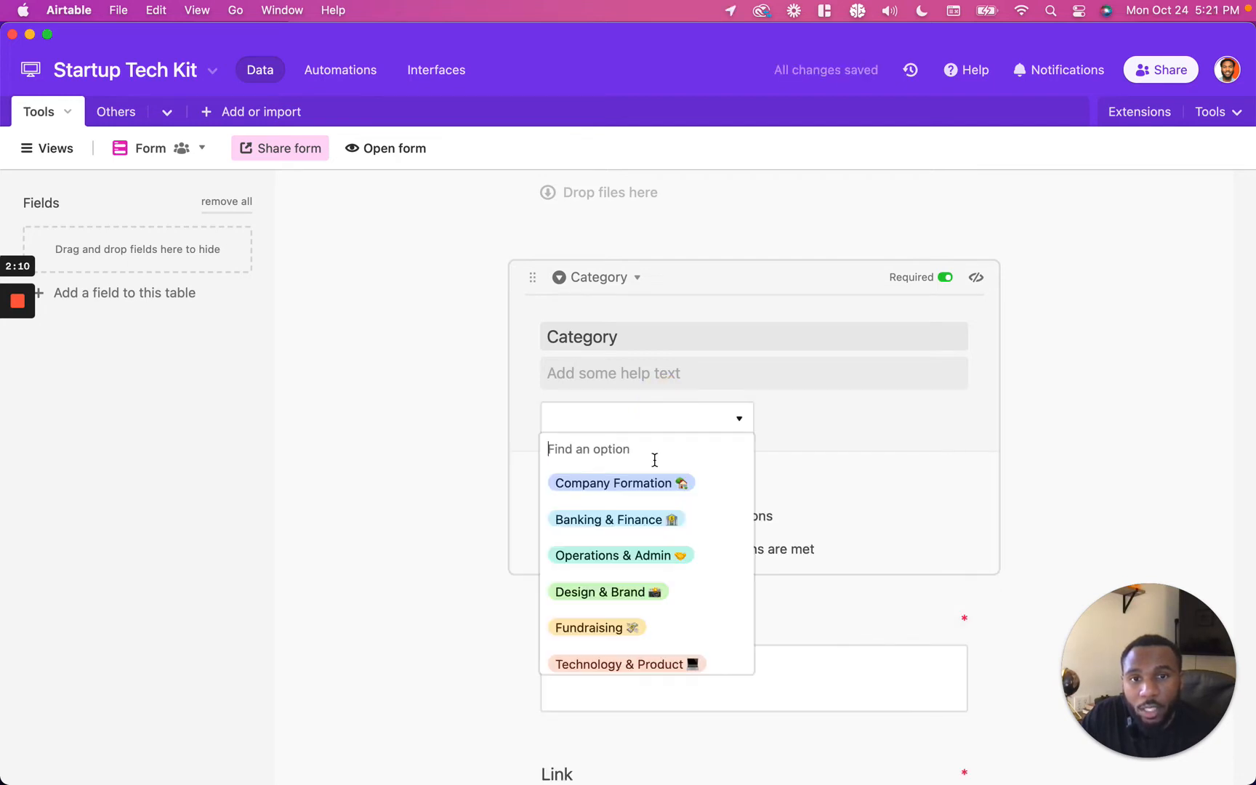
pyautogui.click(820, 426)
pyautogui.click(741, 483)
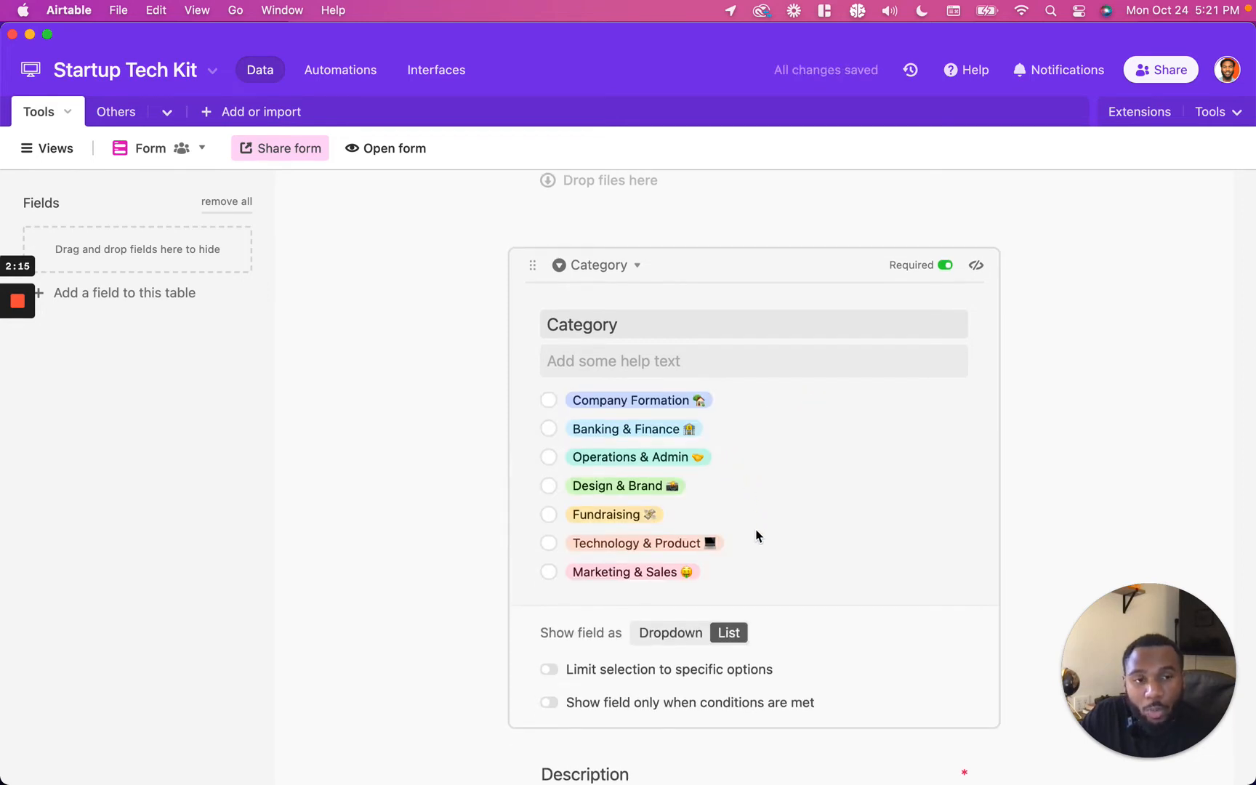
# Step: Limit the Category field to the Design & Brand, Fundraising, Technology & Product and Marketing & Sales options
pyautogui.scroll(-1, 752, 580)
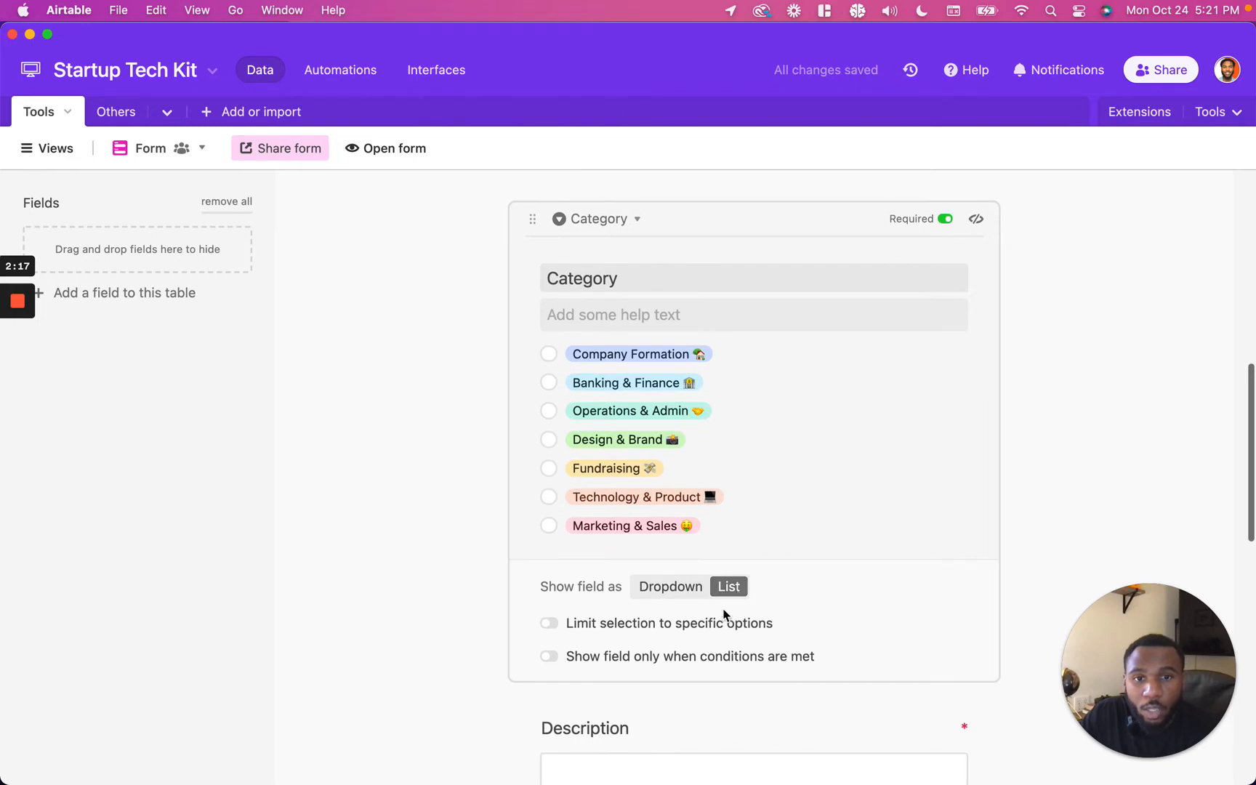
pyautogui.click(720, 628)
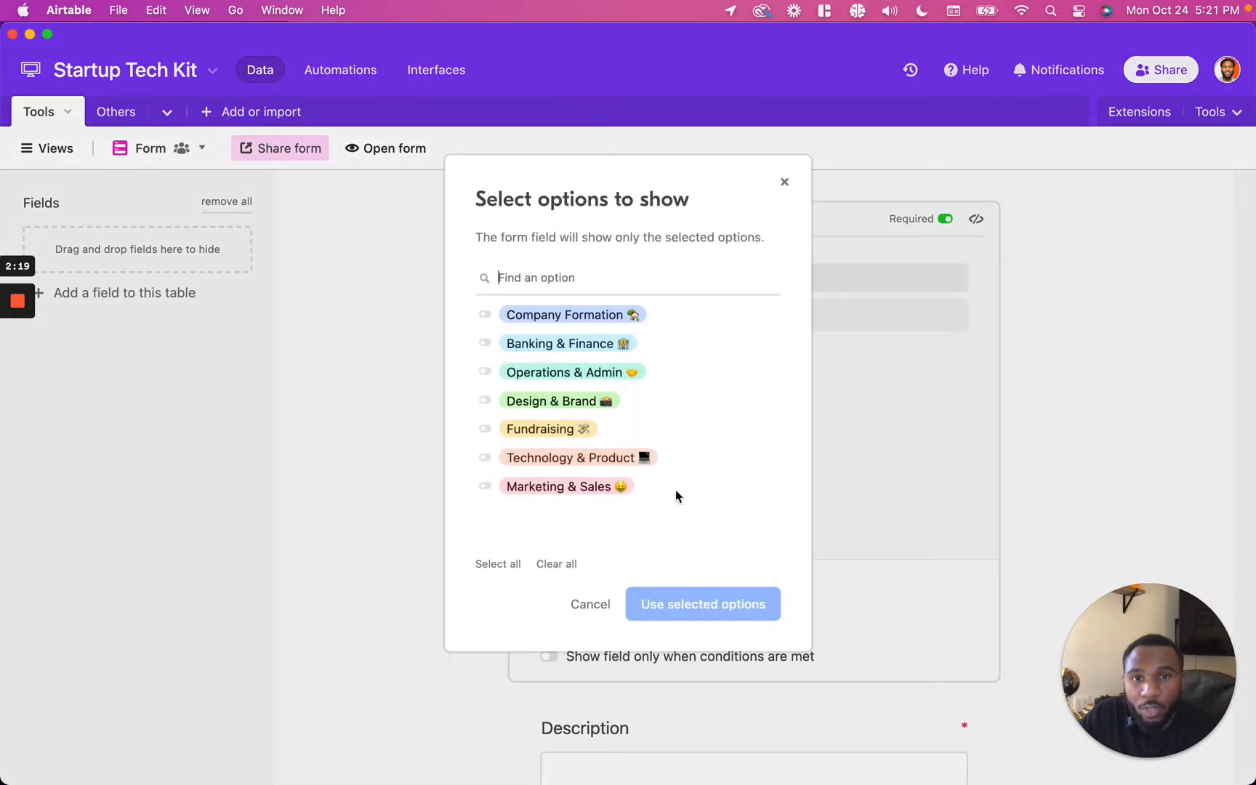
pyautogui.click(487, 486)
pyautogui.click(487, 457)
pyautogui.click(487, 429)
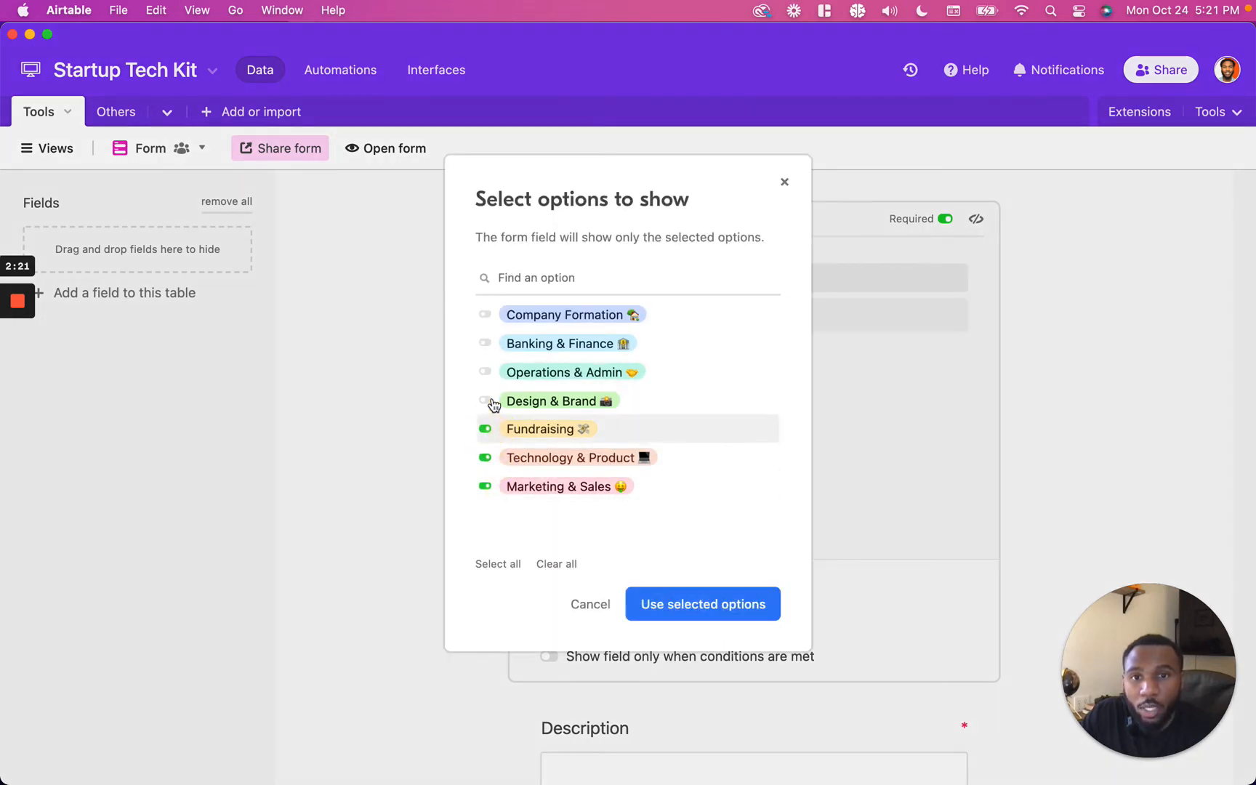
pyautogui.click(485, 401)
pyautogui.click(673, 603)
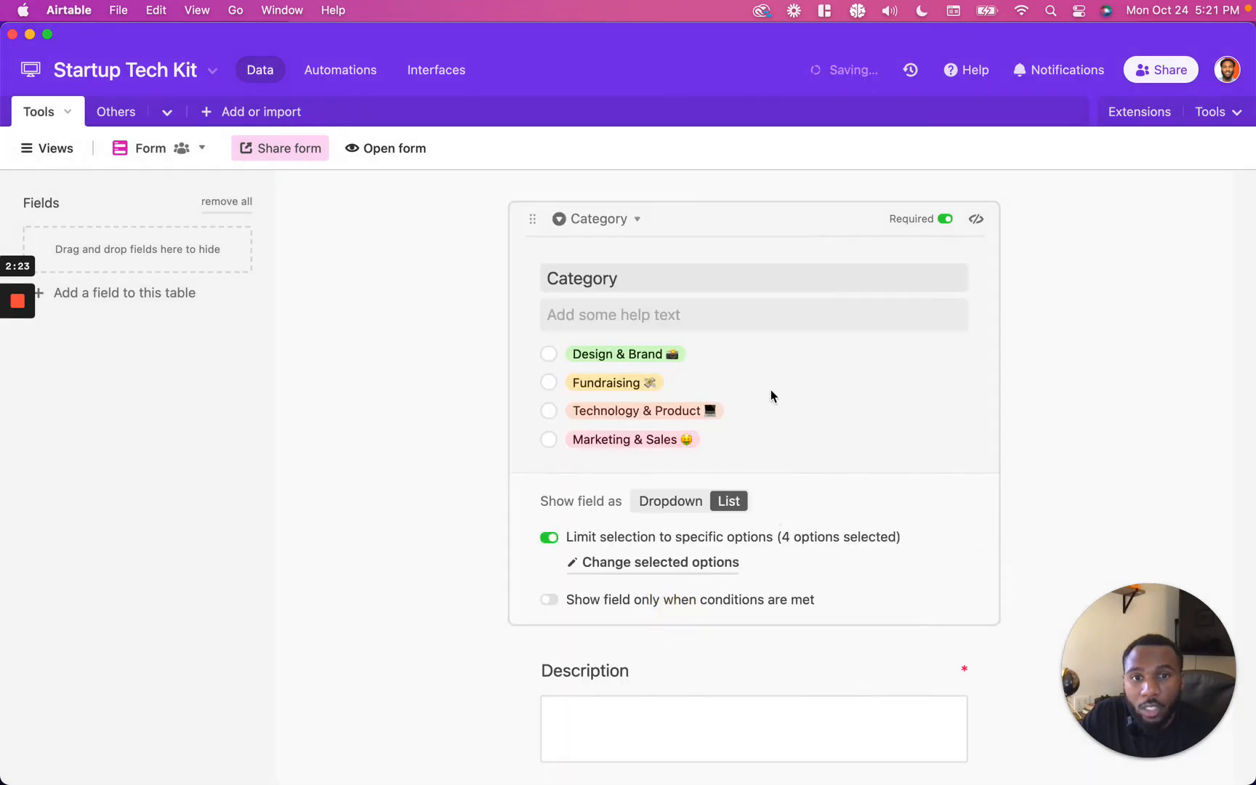
# Step: Show the Description field only when Category is Fundraising
pyautogui.scroll(1, 771, 390)
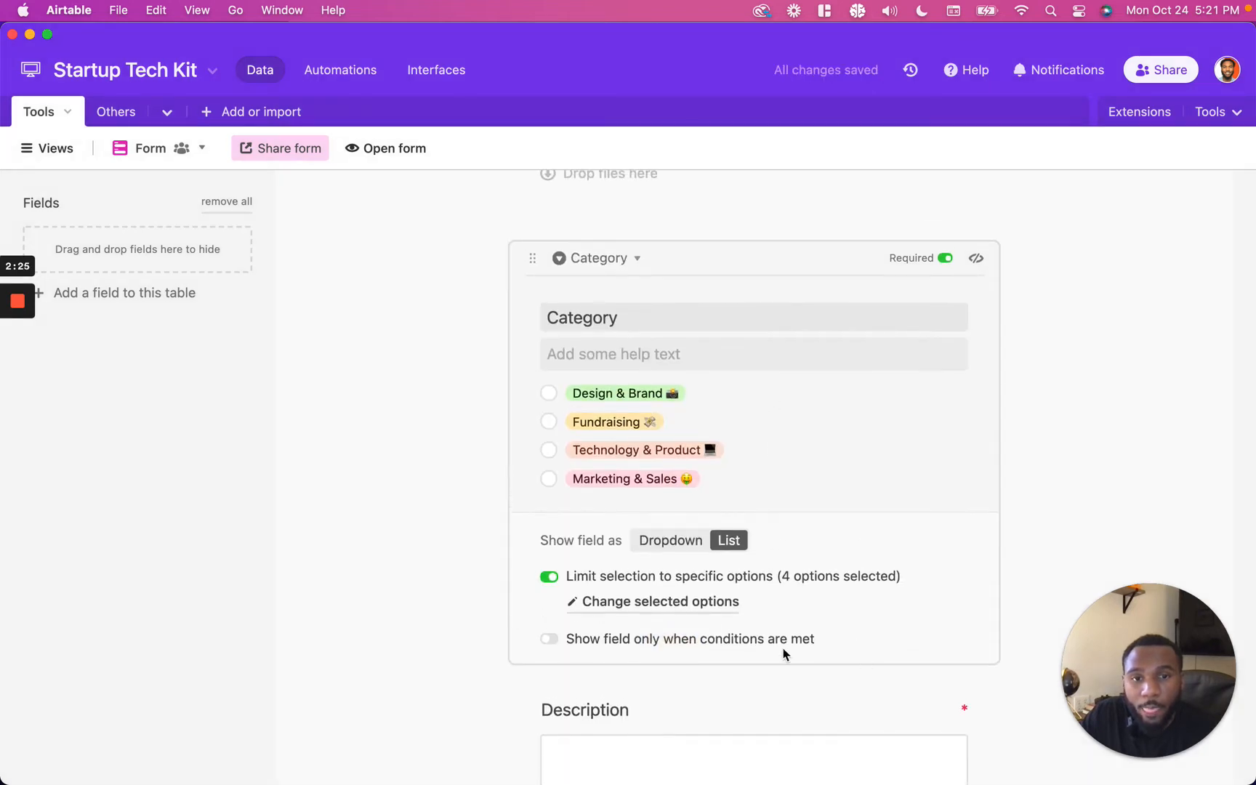
pyautogui.scroll(-2, 729, 639)
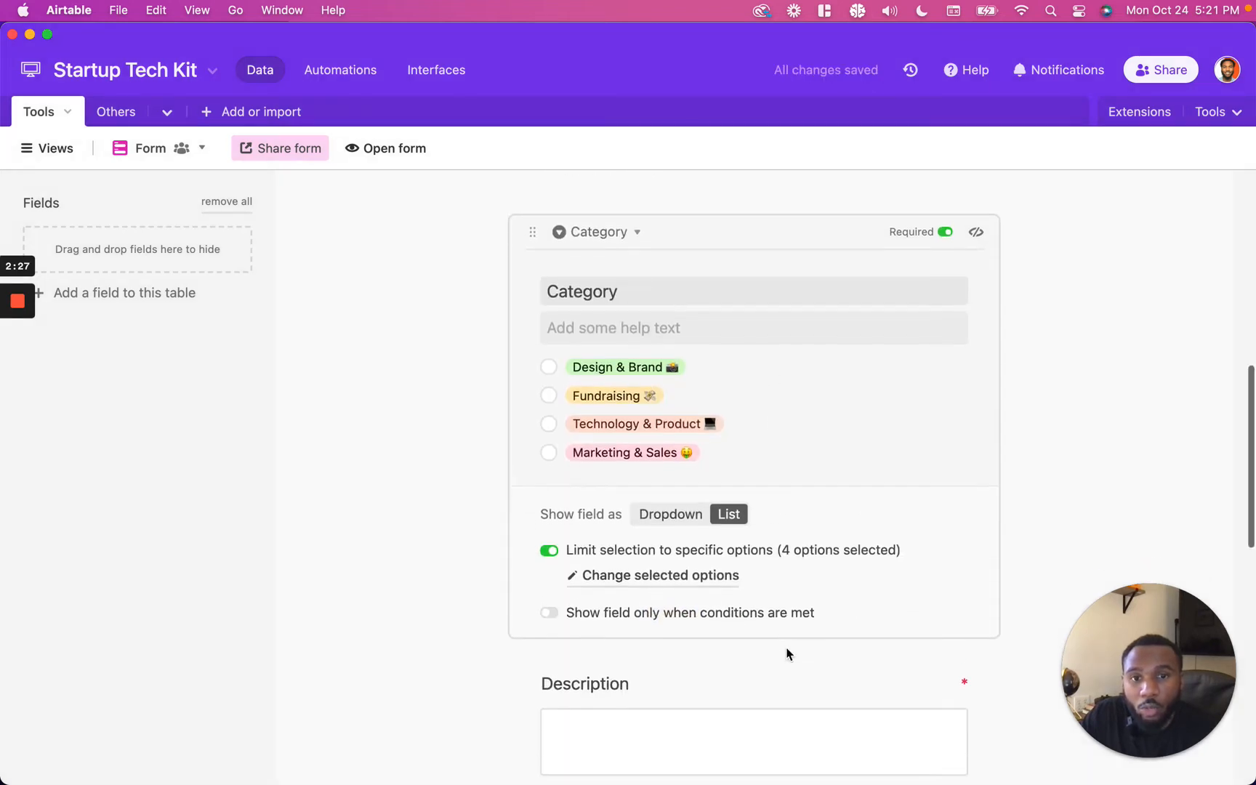
pyautogui.click(779, 661)
pyautogui.scroll(-1, 779, 666)
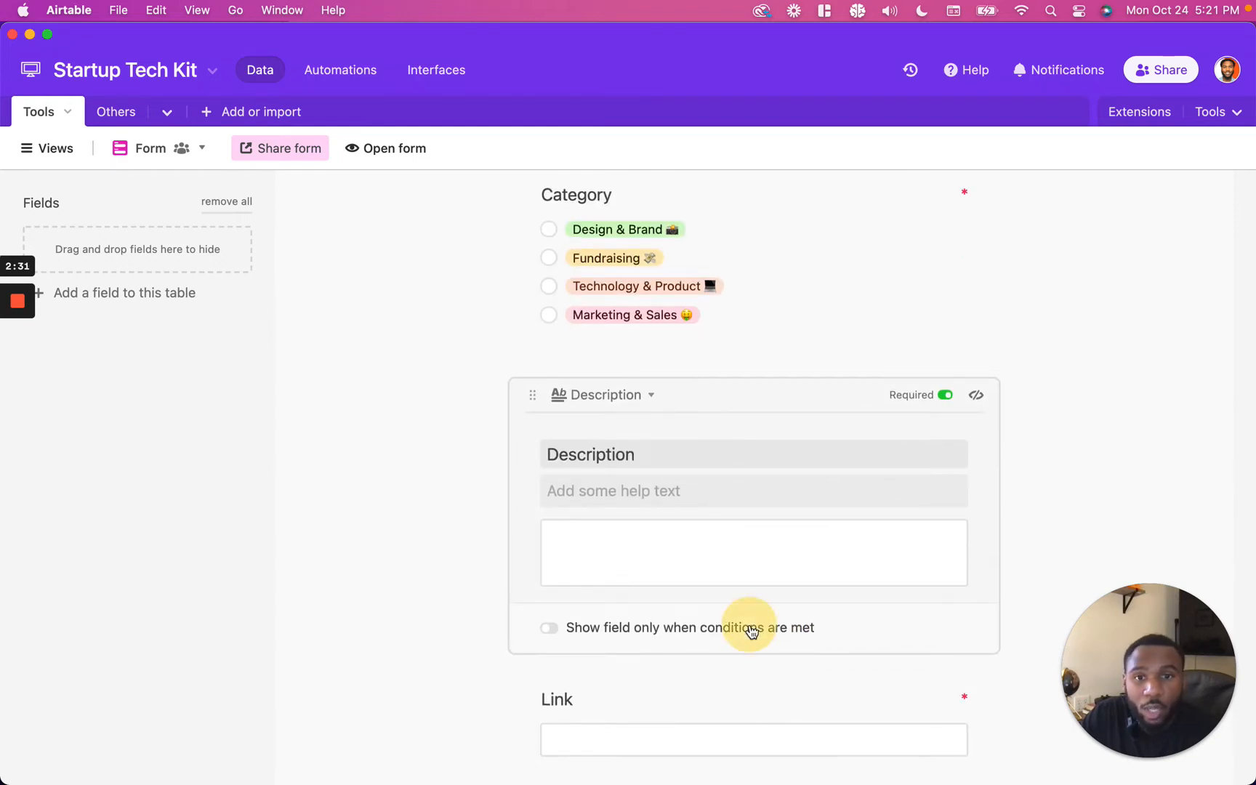
pyautogui.click(751, 630)
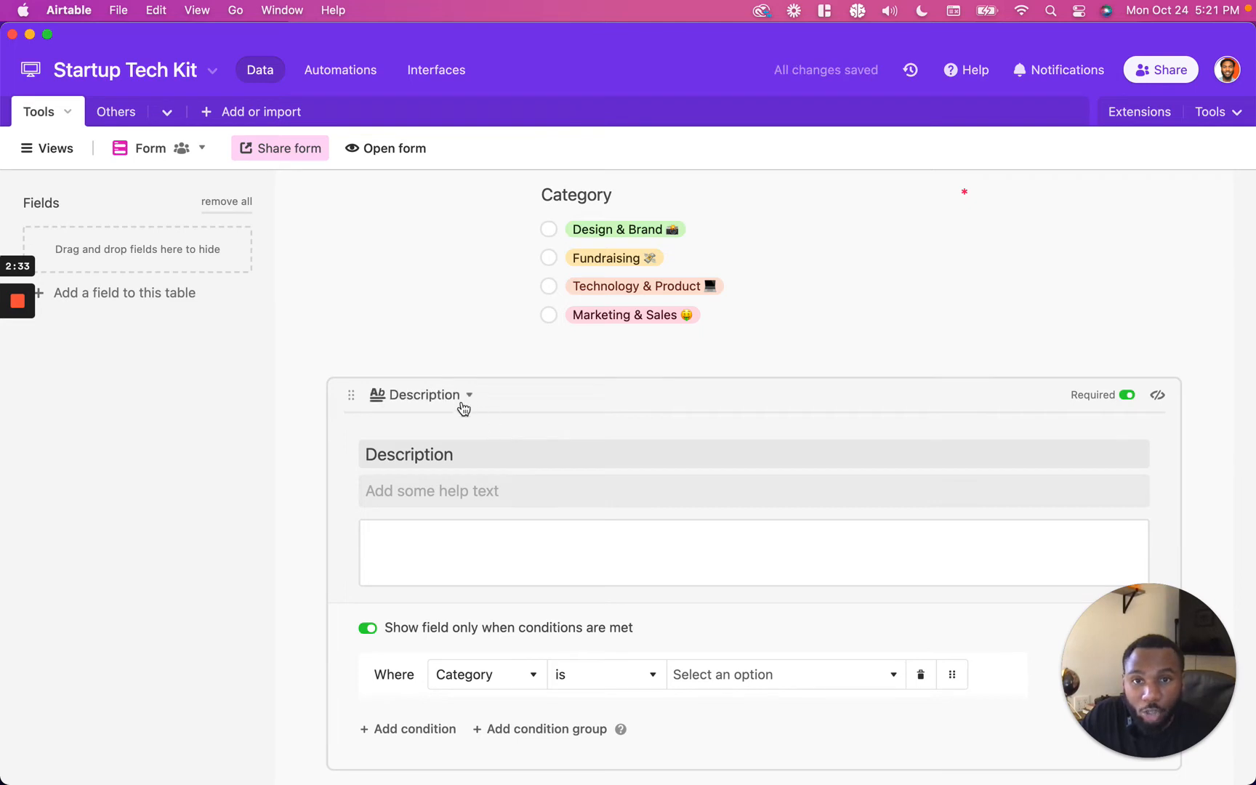
pyautogui.click(711, 693)
pyautogui.click(749, 481)
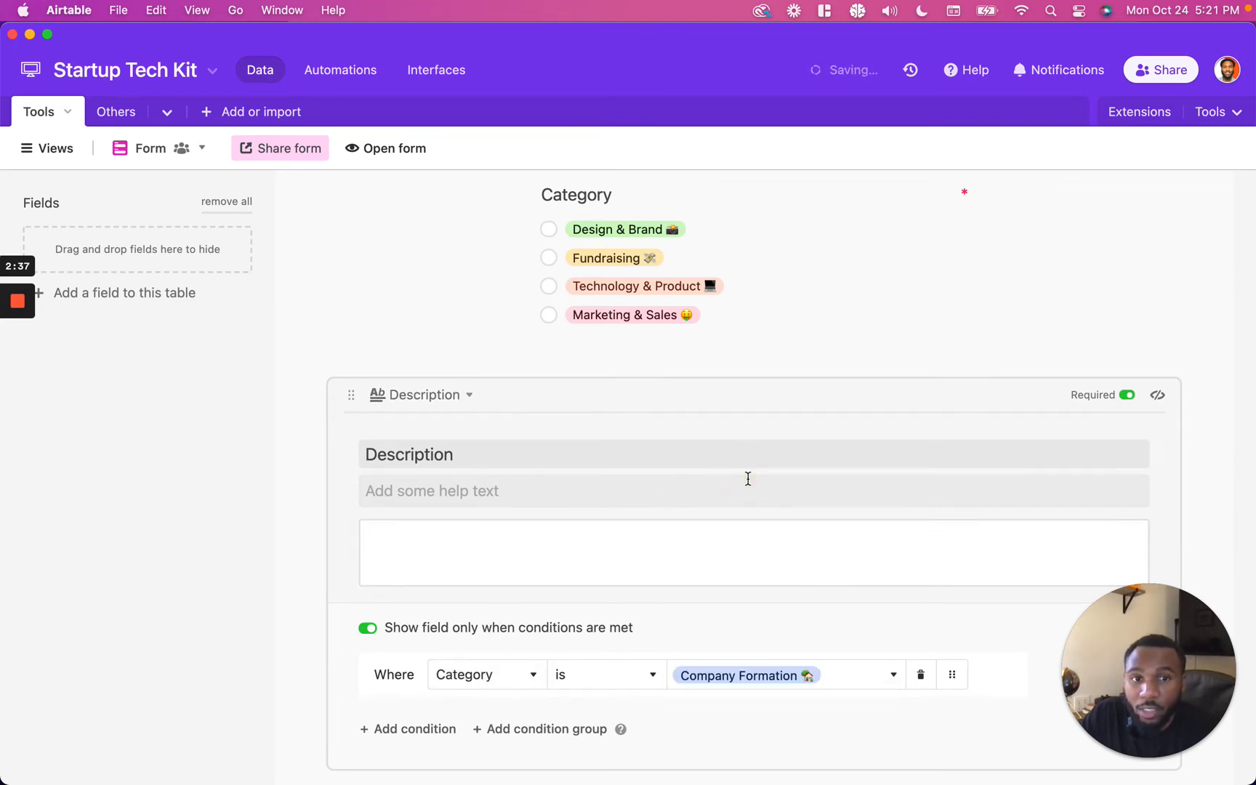
pyautogui.click(1118, 345)
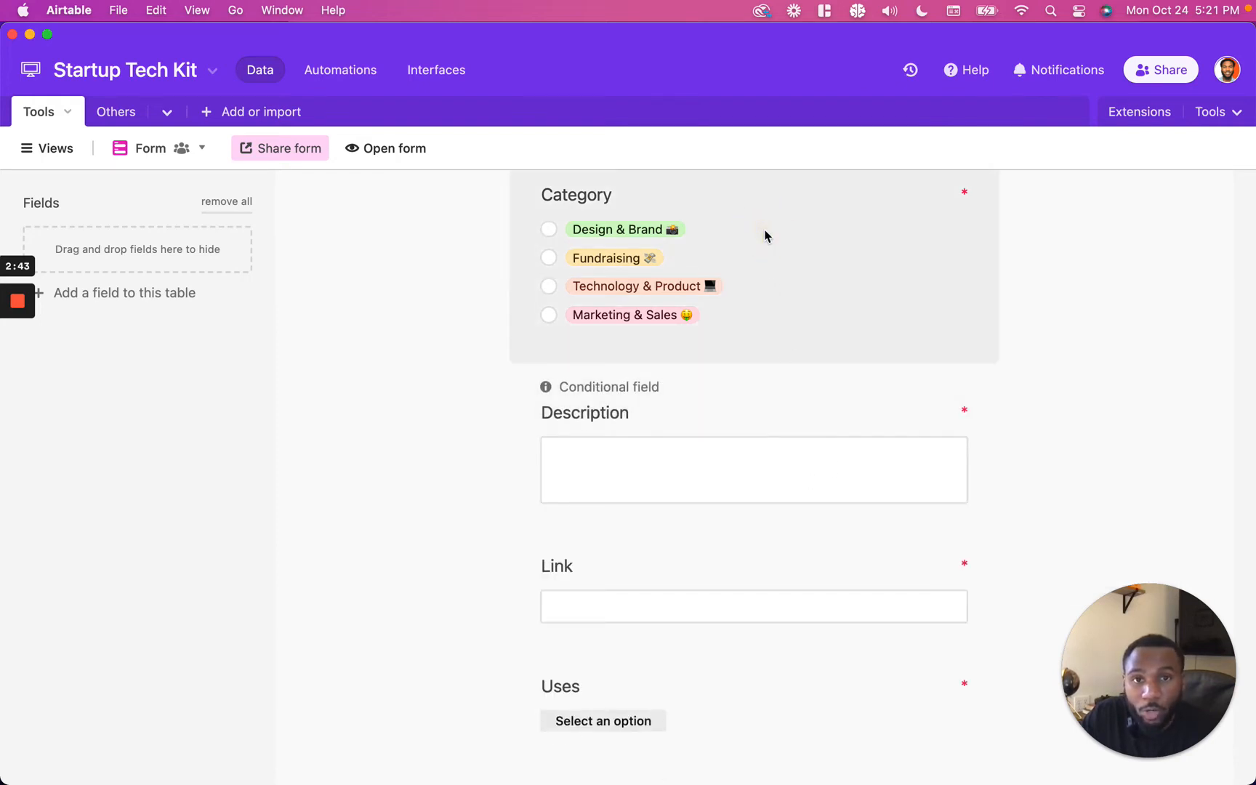
pyautogui.click(802, 407)
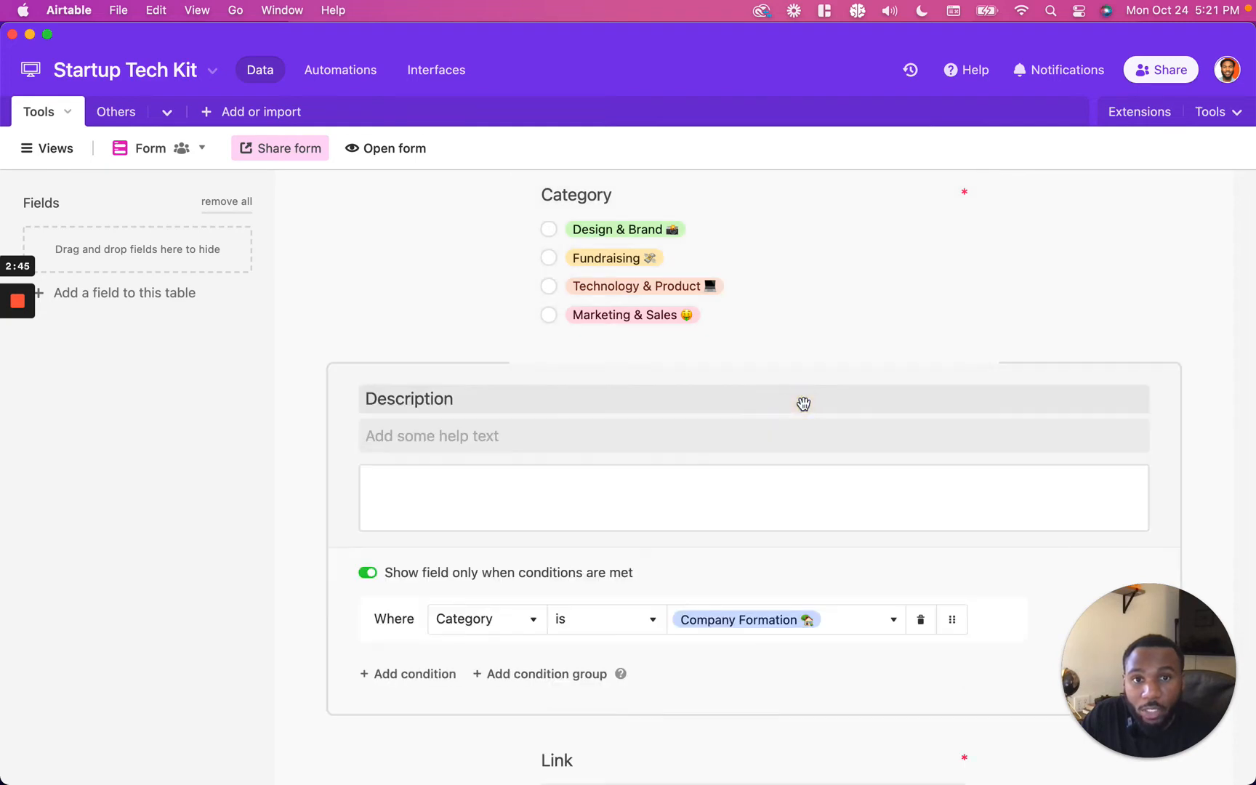
pyautogui.click(757, 657)
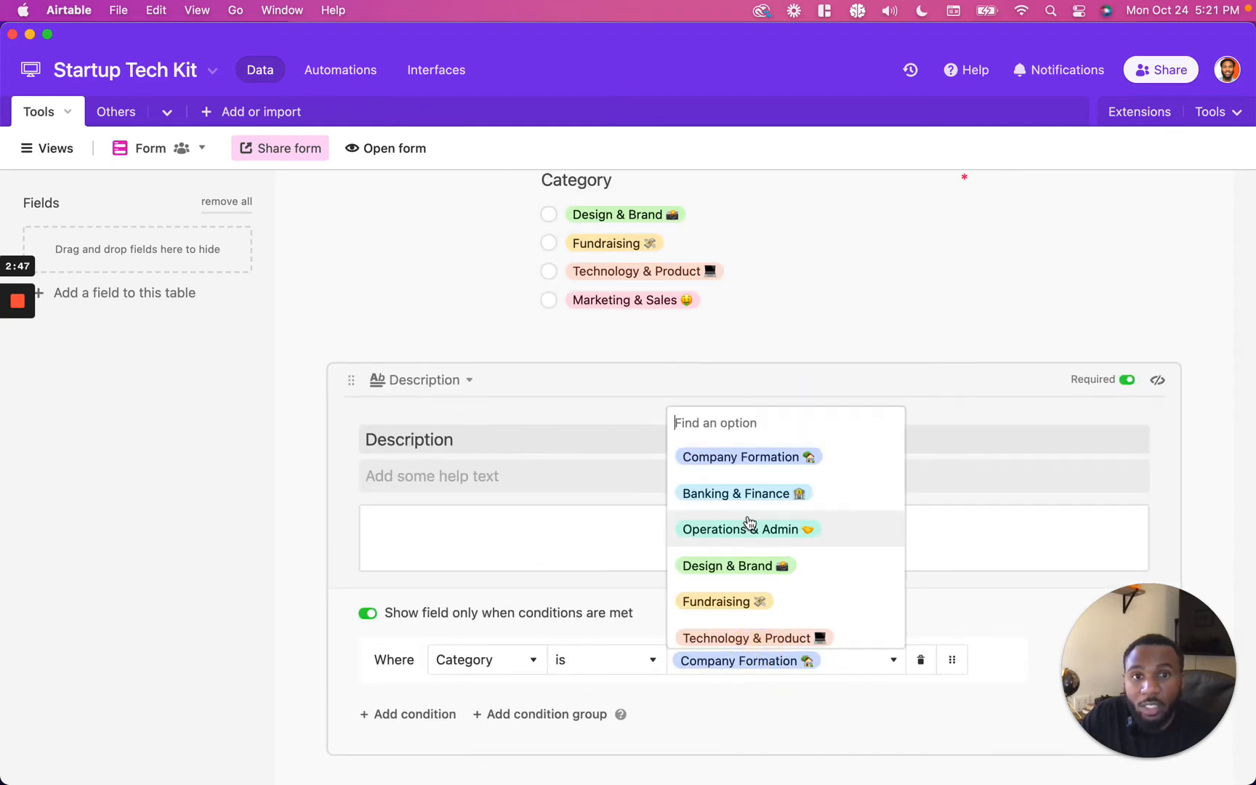
pyautogui.click(751, 597)
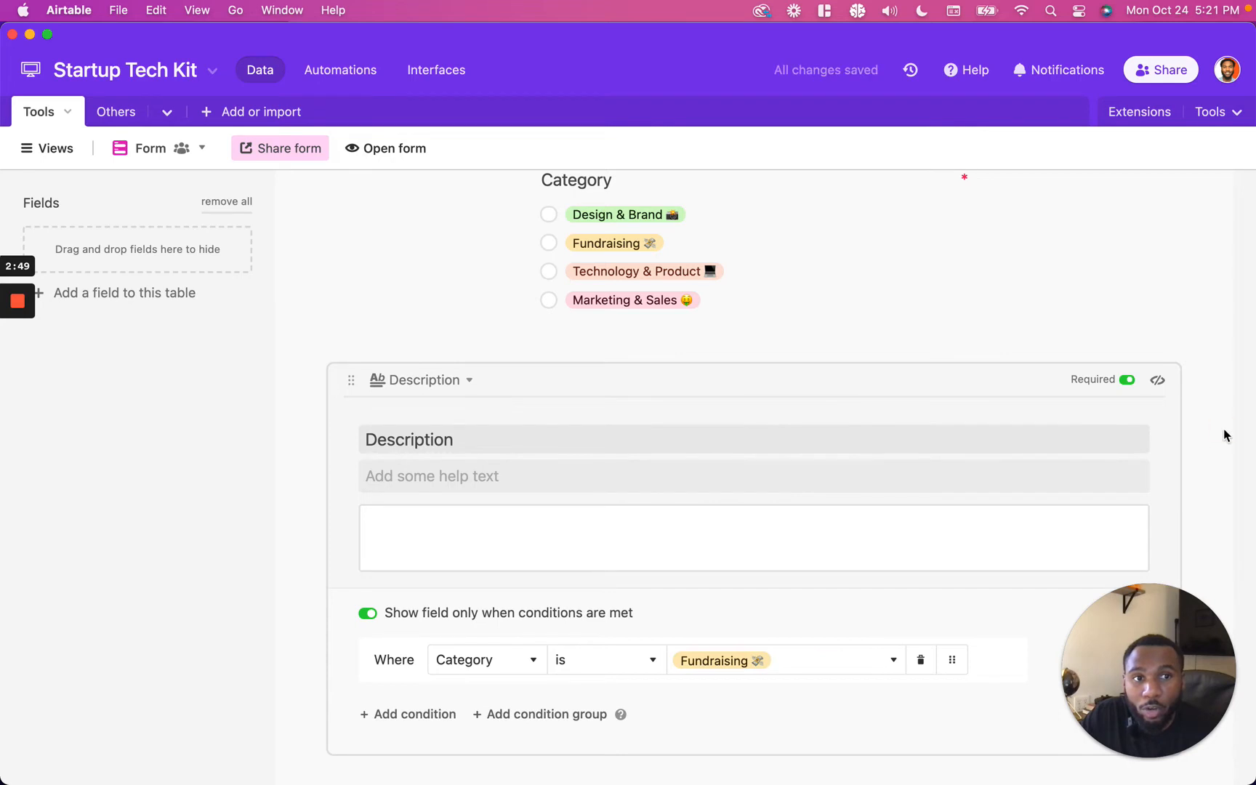
pyautogui.click(1223, 435)
pyautogui.scroll(-2, 967, 375)
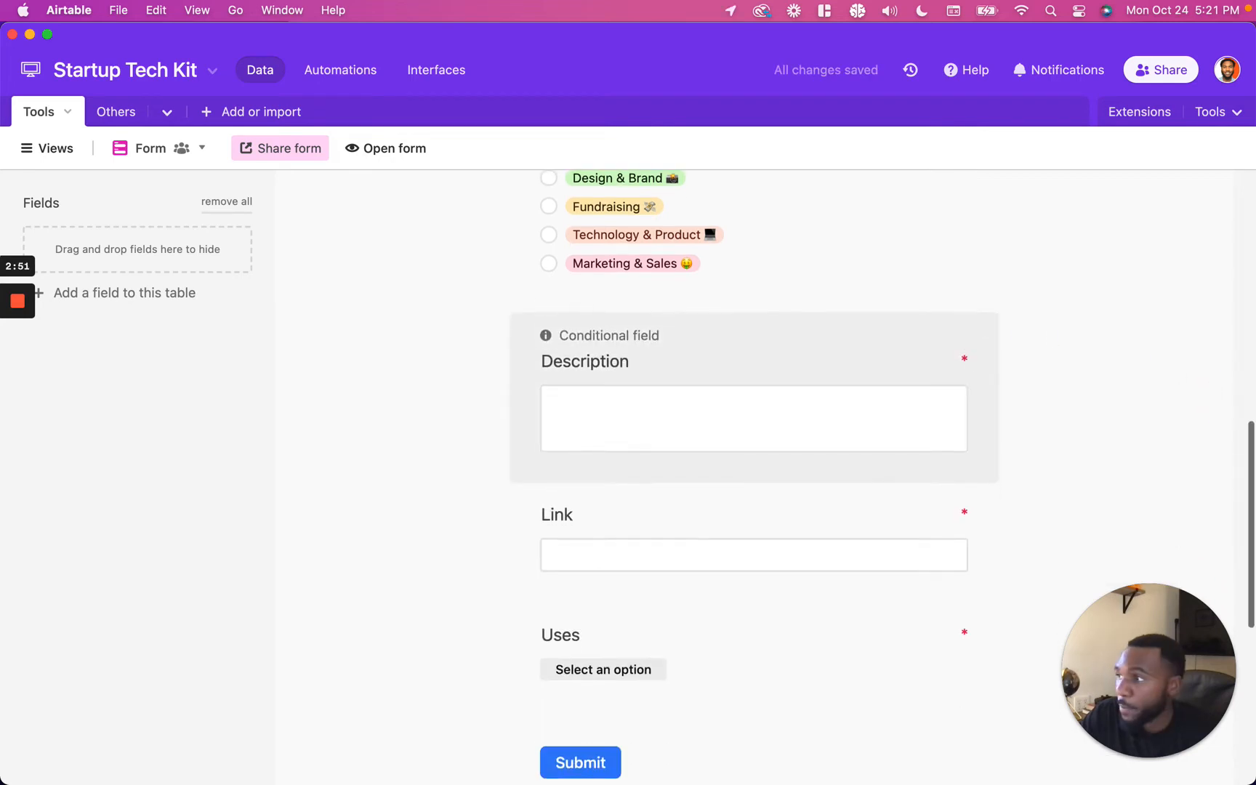
pyautogui.click(26, 369)
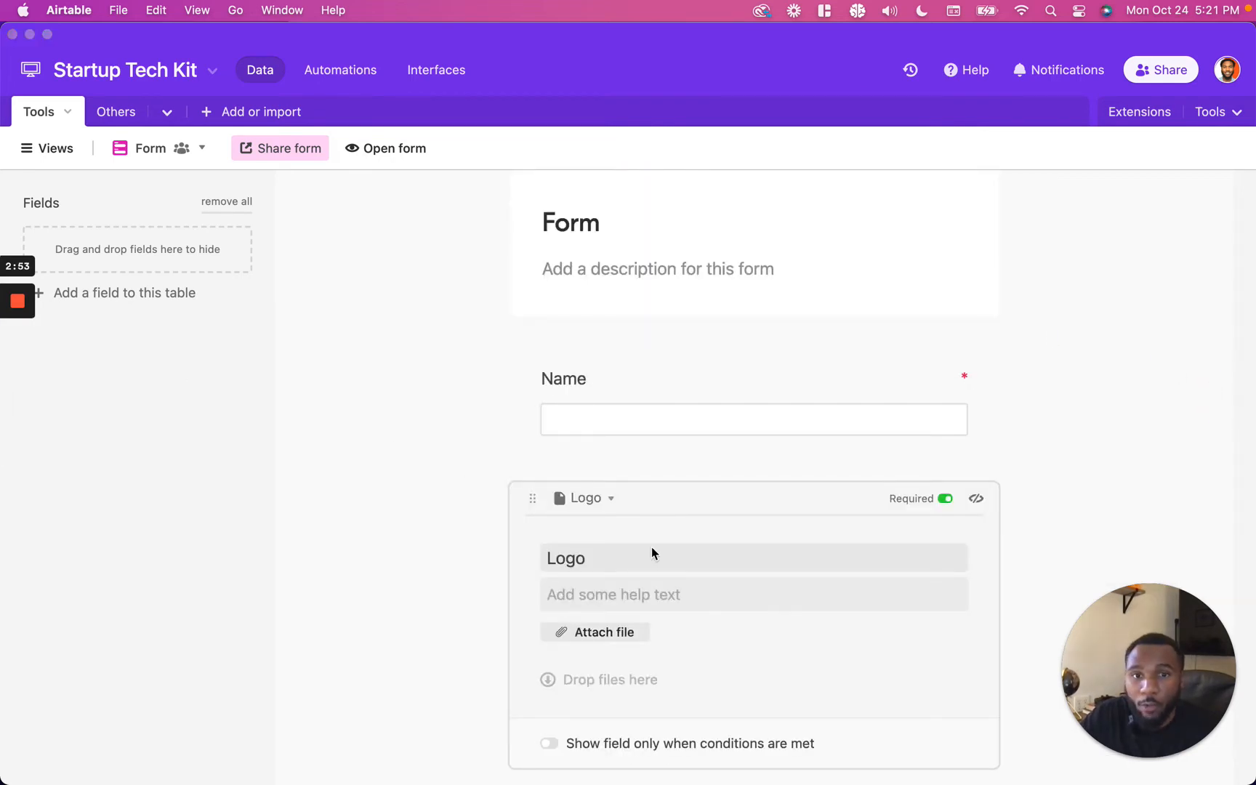
pyautogui.scroll(-2, 651, 546)
pyautogui.click(708, 608)
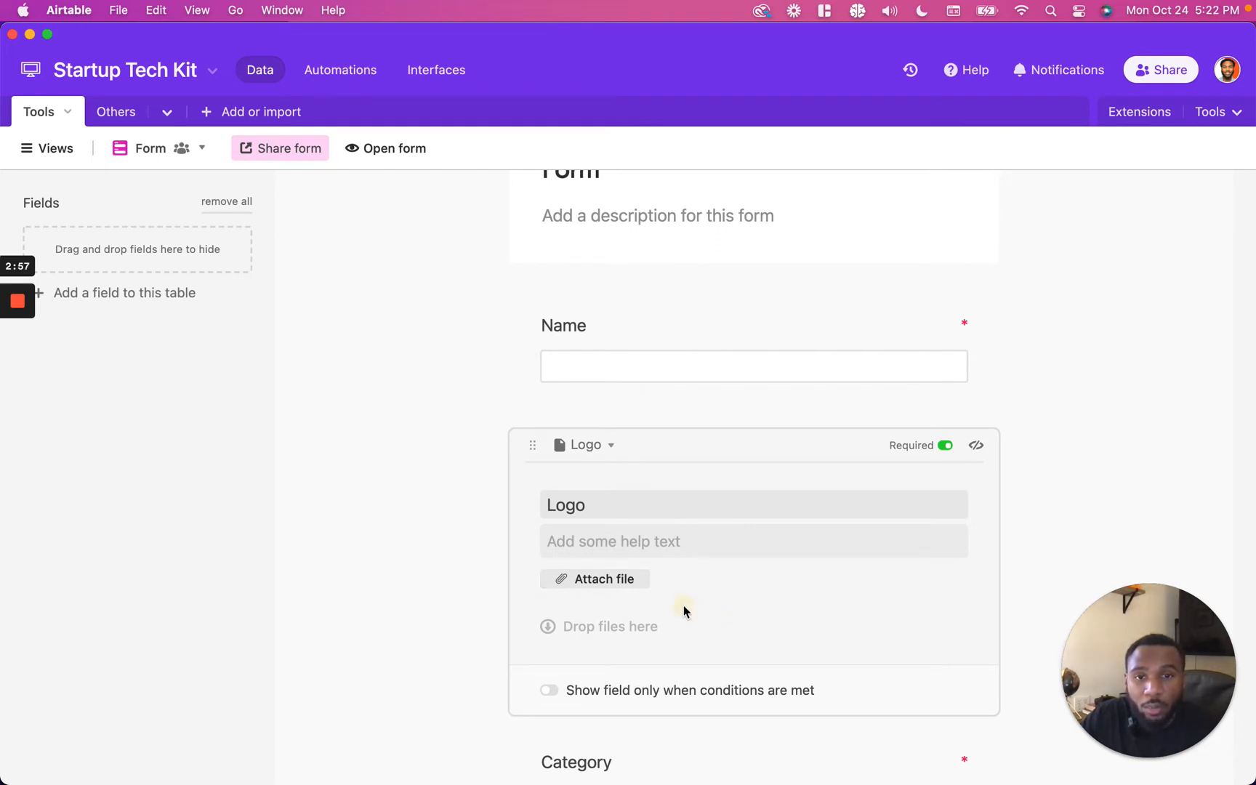
pyautogui.click(623, 582)
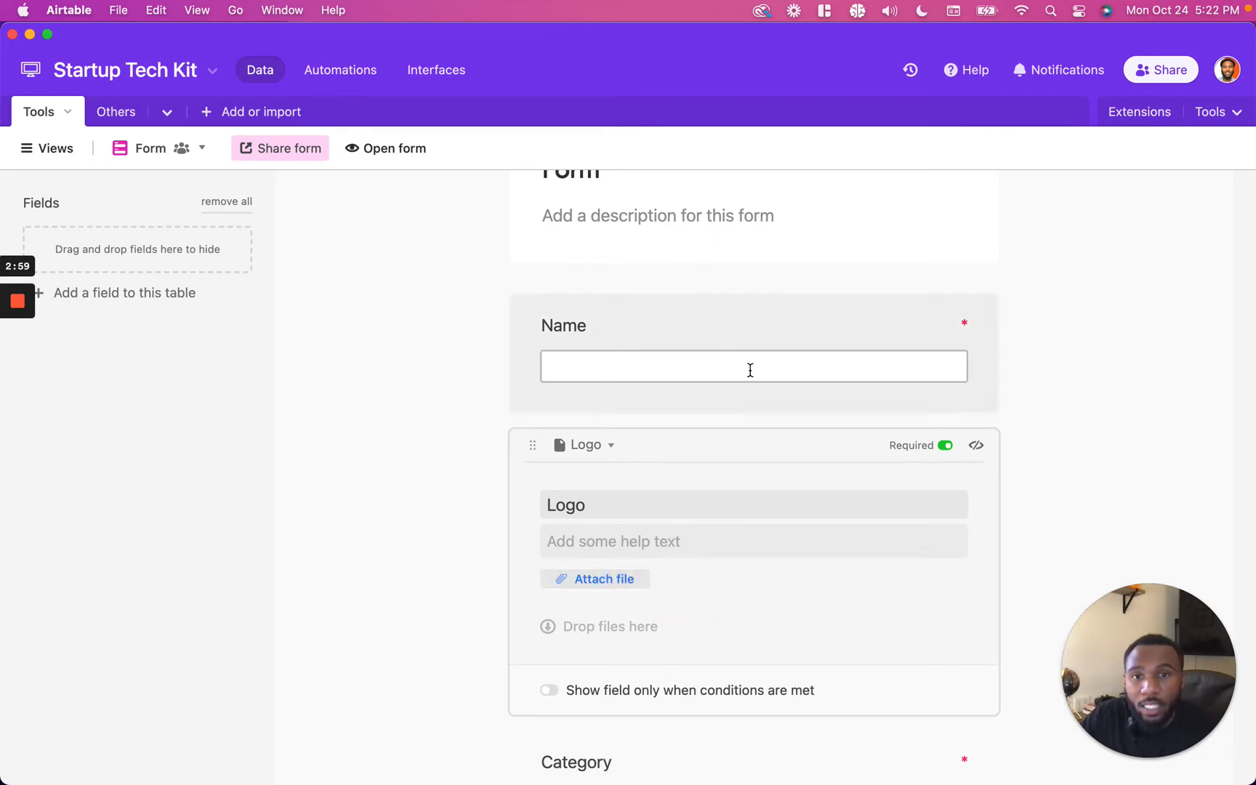
pyautogui.click(619, 578)
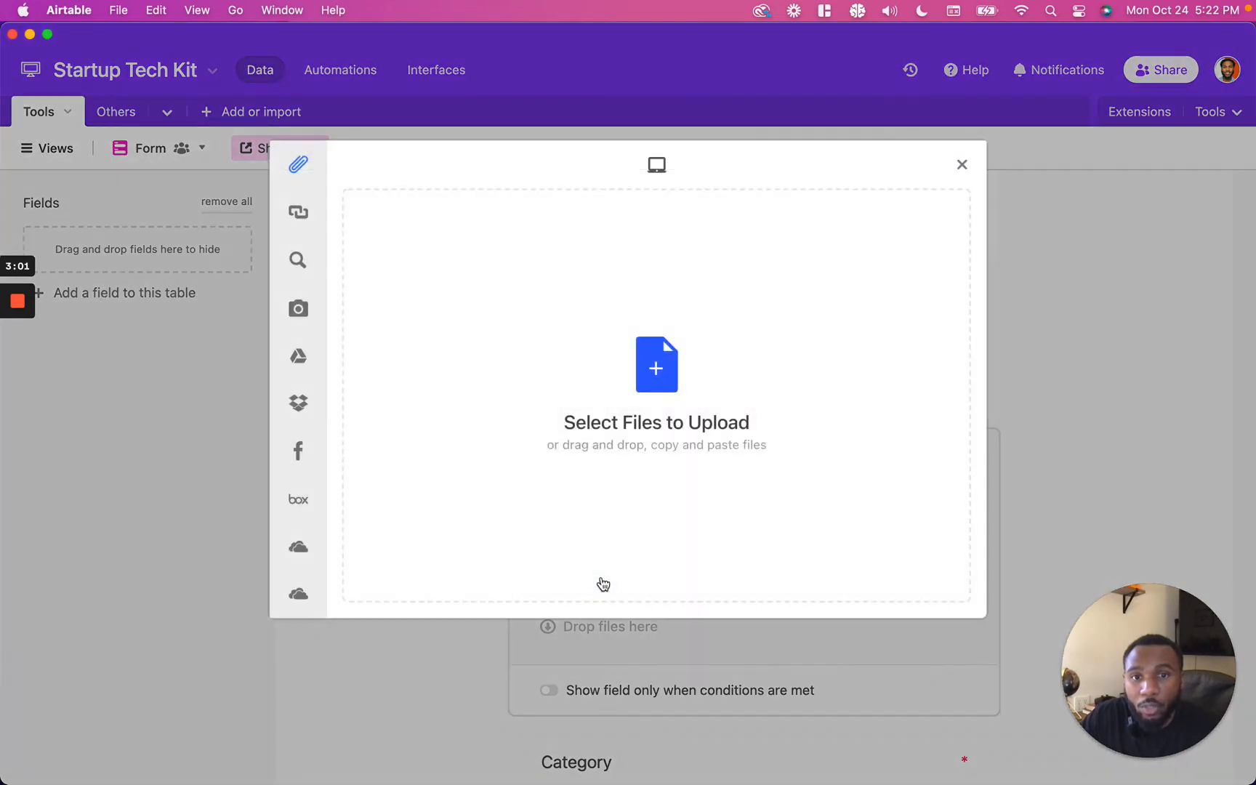
pyautogui.moveTo(298, 214)
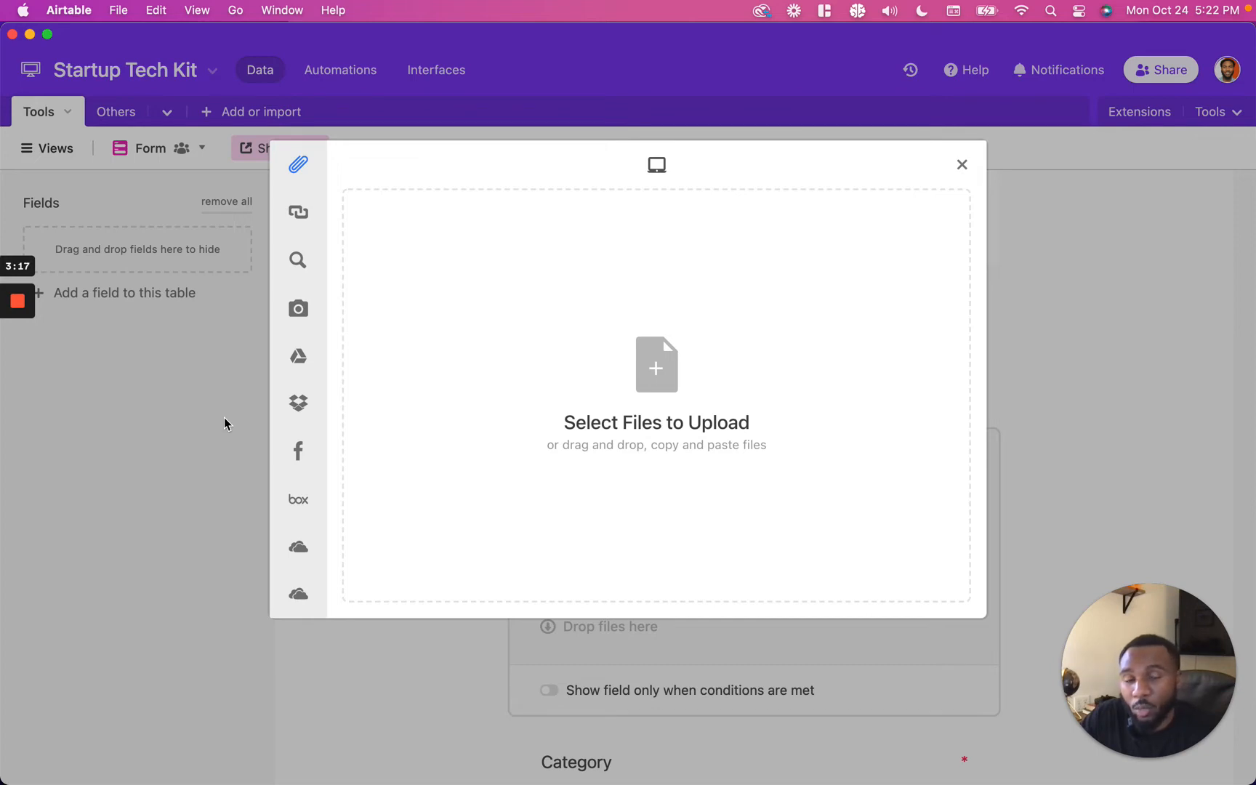
pyautogui.click(225, 420)
pyautogui.scroll(-2, 607, 525)
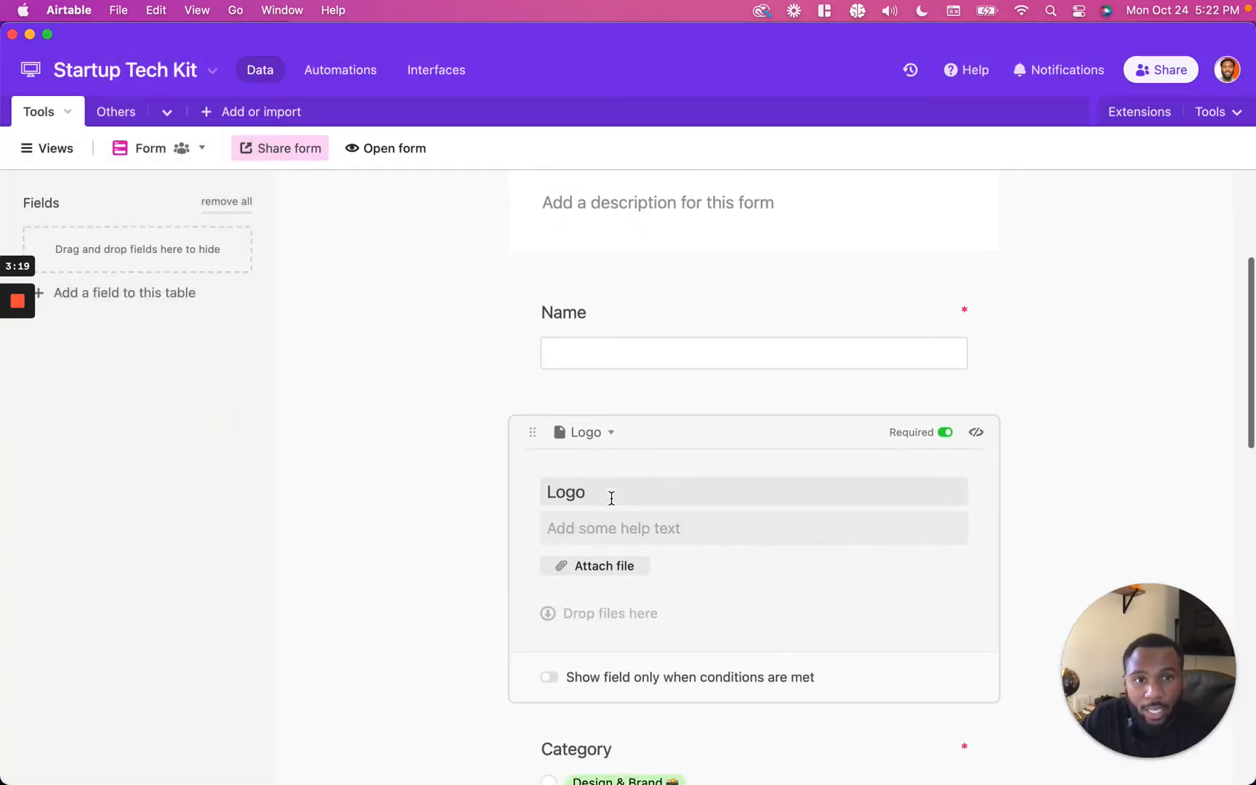
pyautogui.moveTo(12, 372)
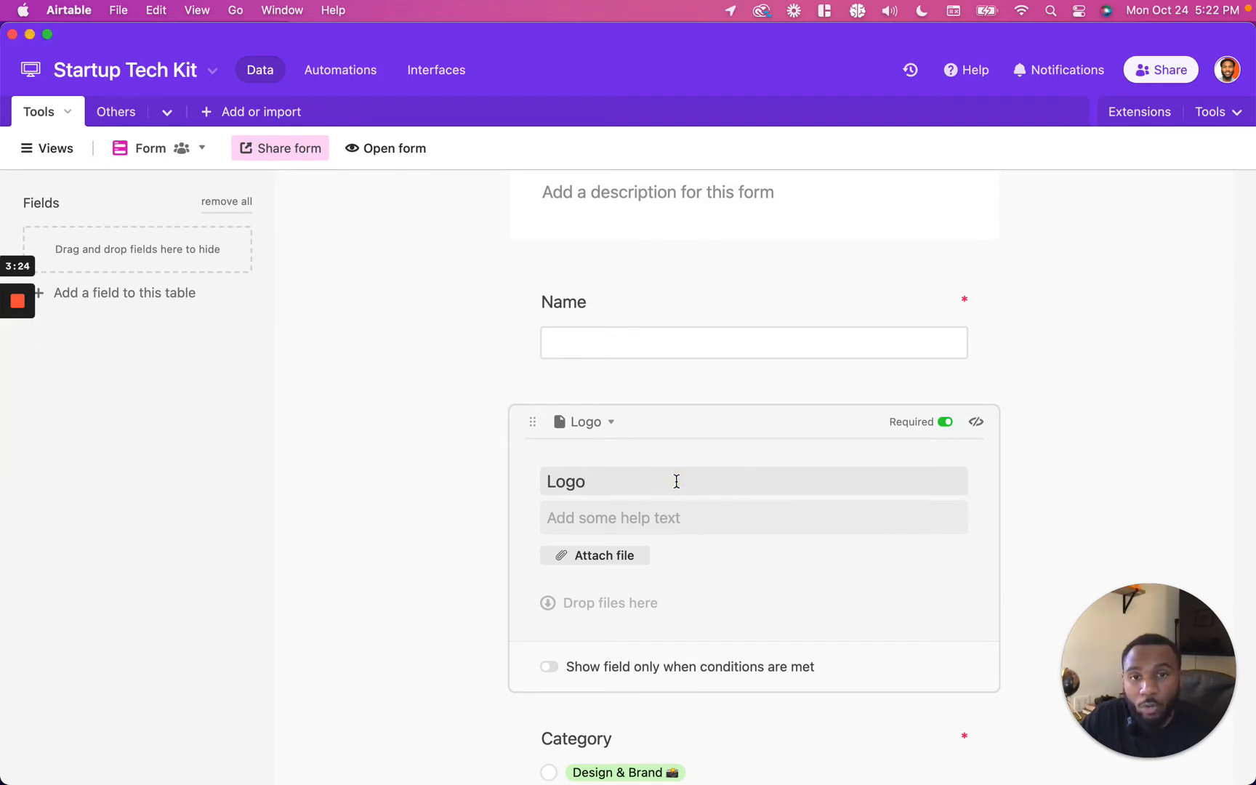
# Step: Relabel the Logo form field as Company Logo and add the help text "Only add transparent logos."
pyautogui.click(600, 425)
pyautogui.click(550, 471)
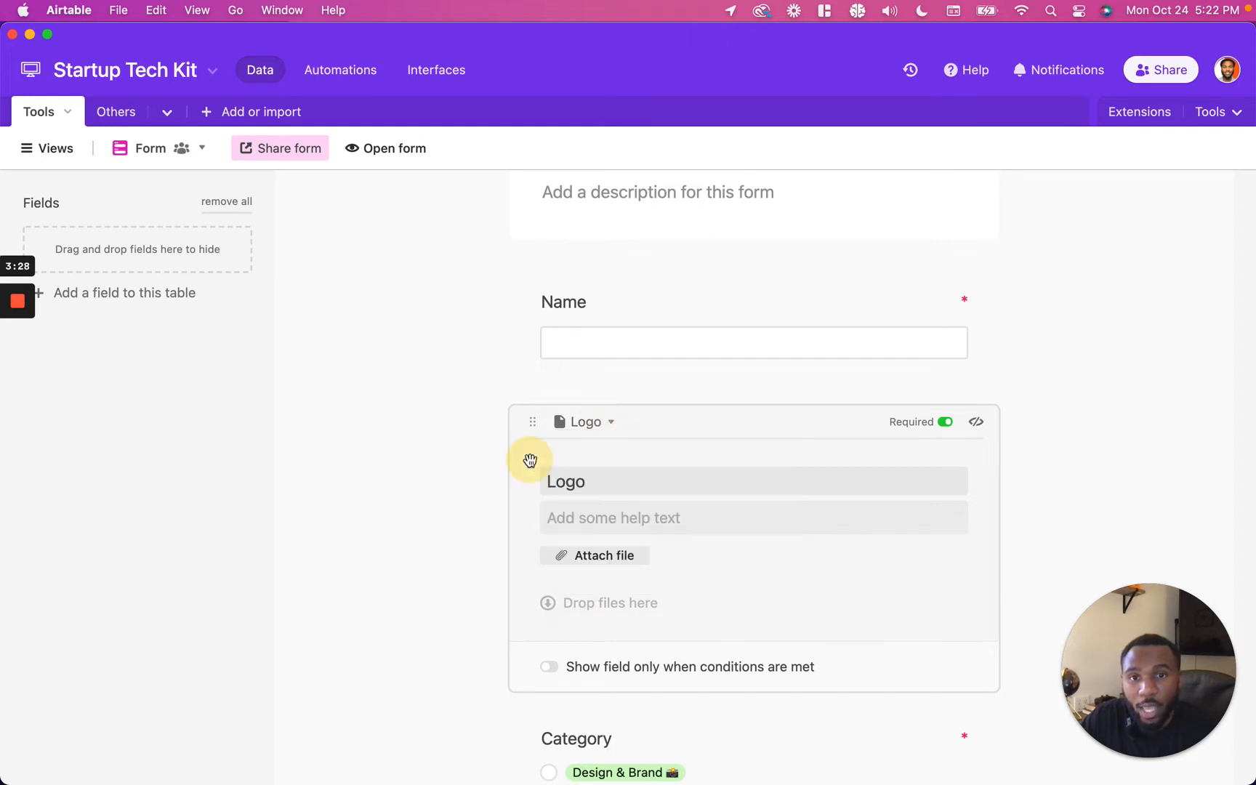
pyautogui.doubleClick(571, 482)
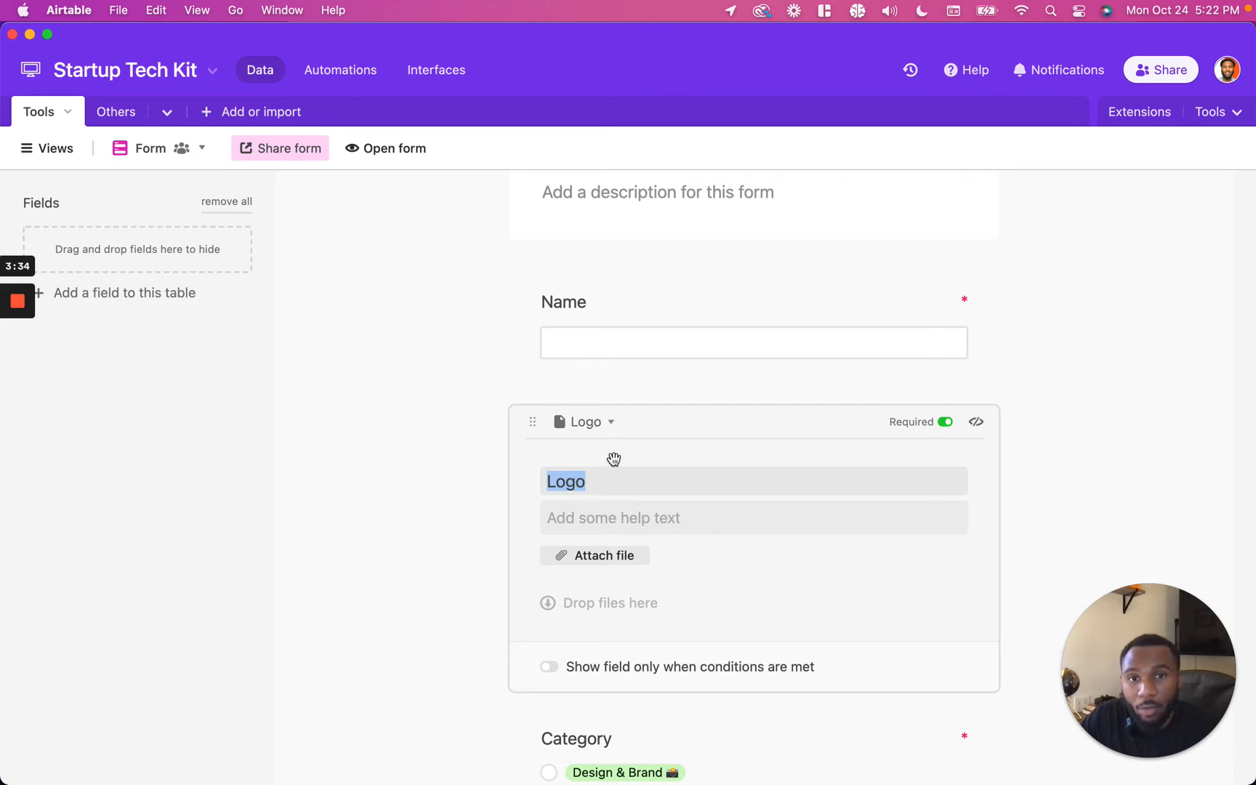
pyautogui.click(631, 476)
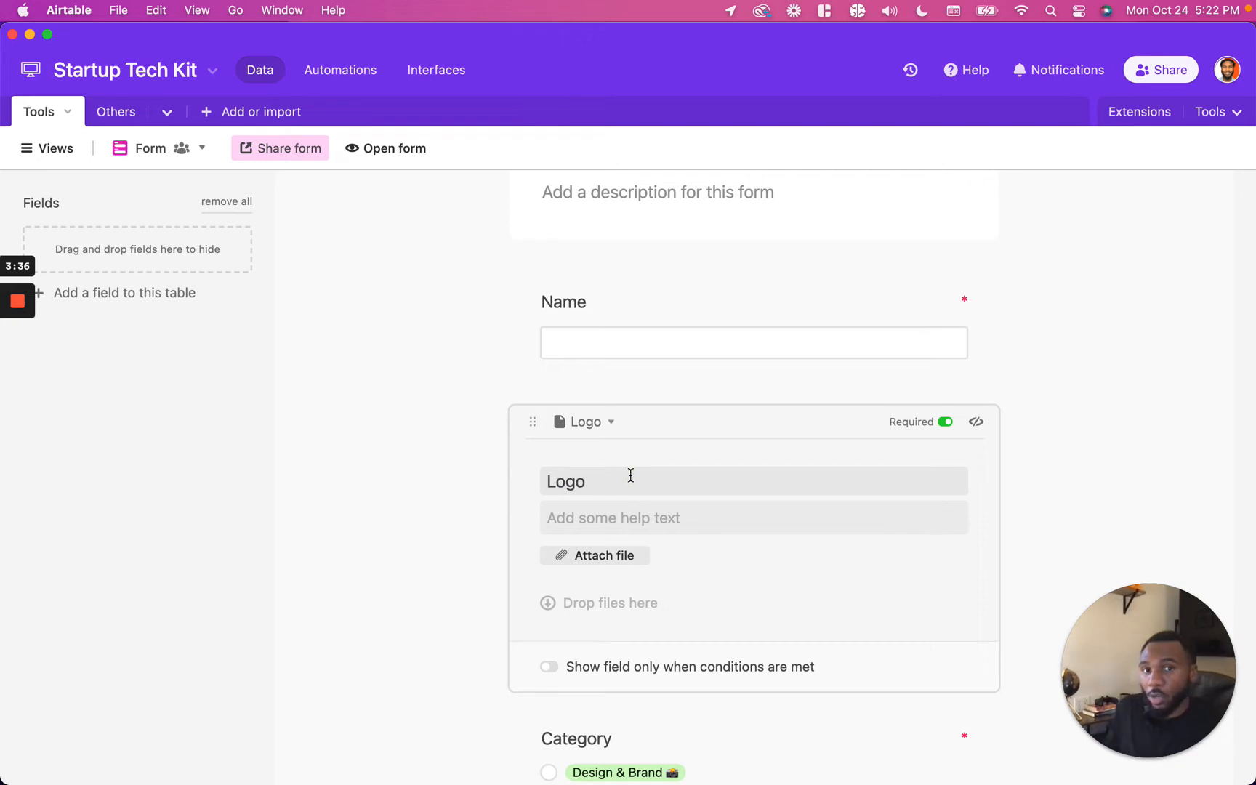
pyautogui.write('Company')
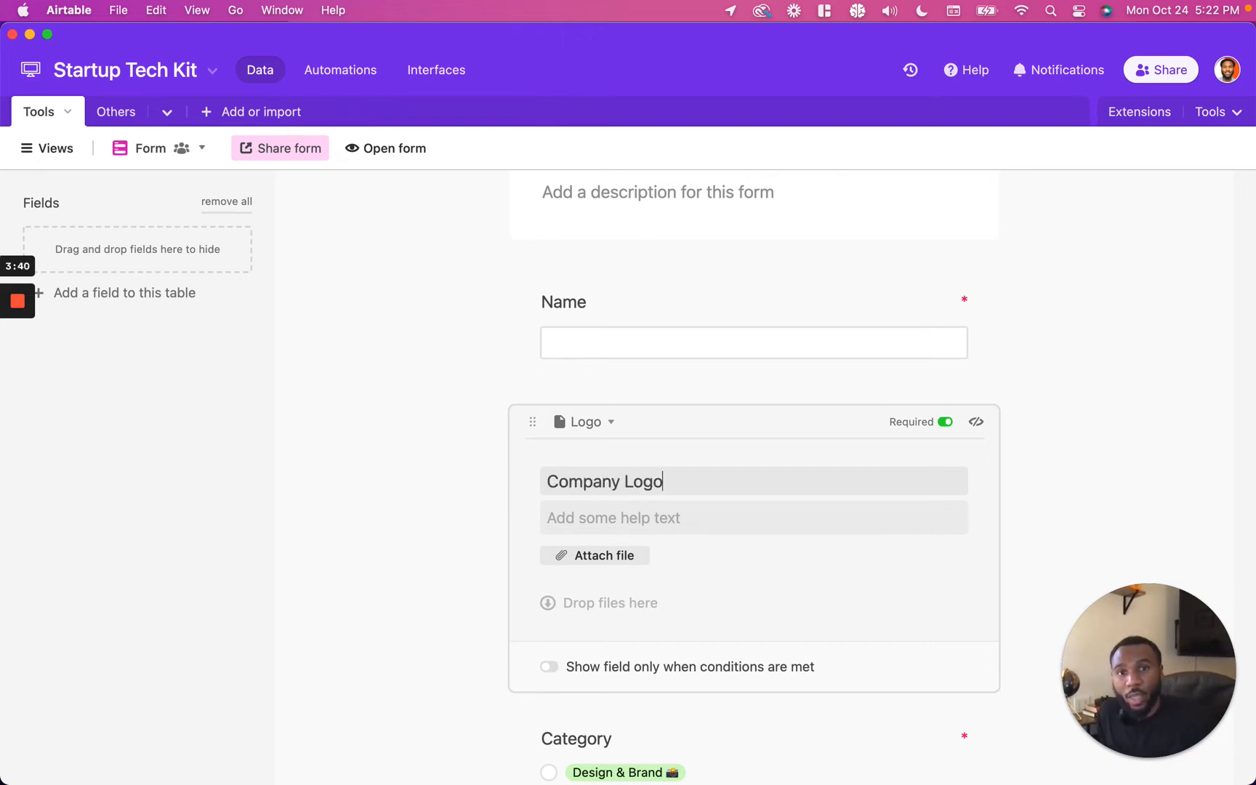
pyautogui.click(673, 525)
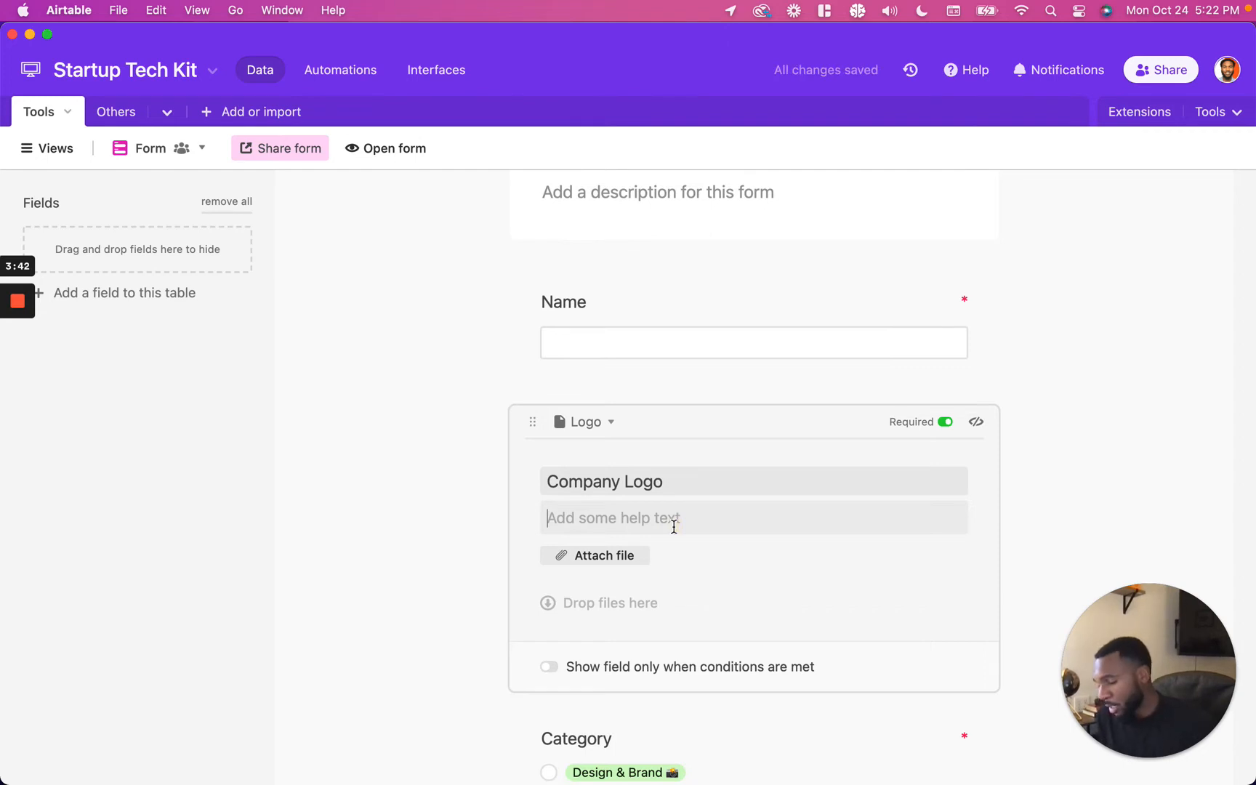
pyautogui.write('Only add transparent logos.')
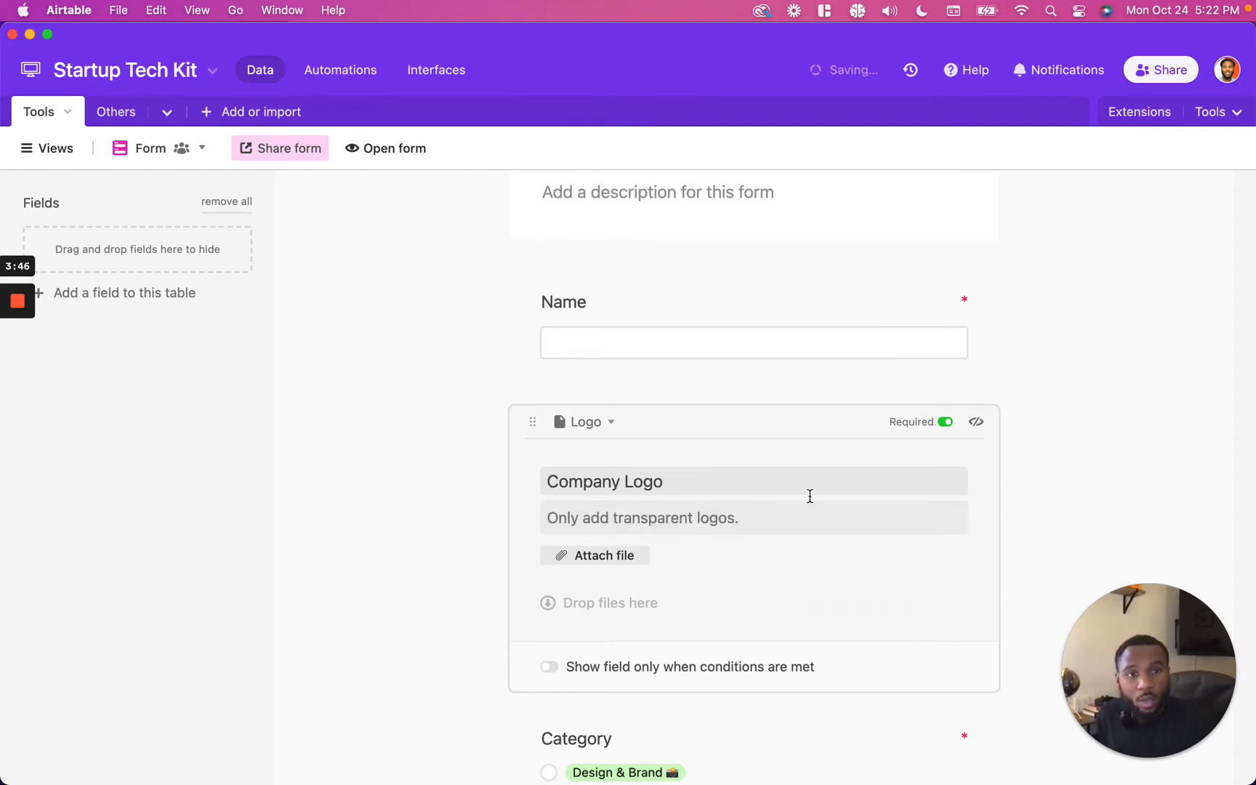
pyautogui.click(1035, 483)
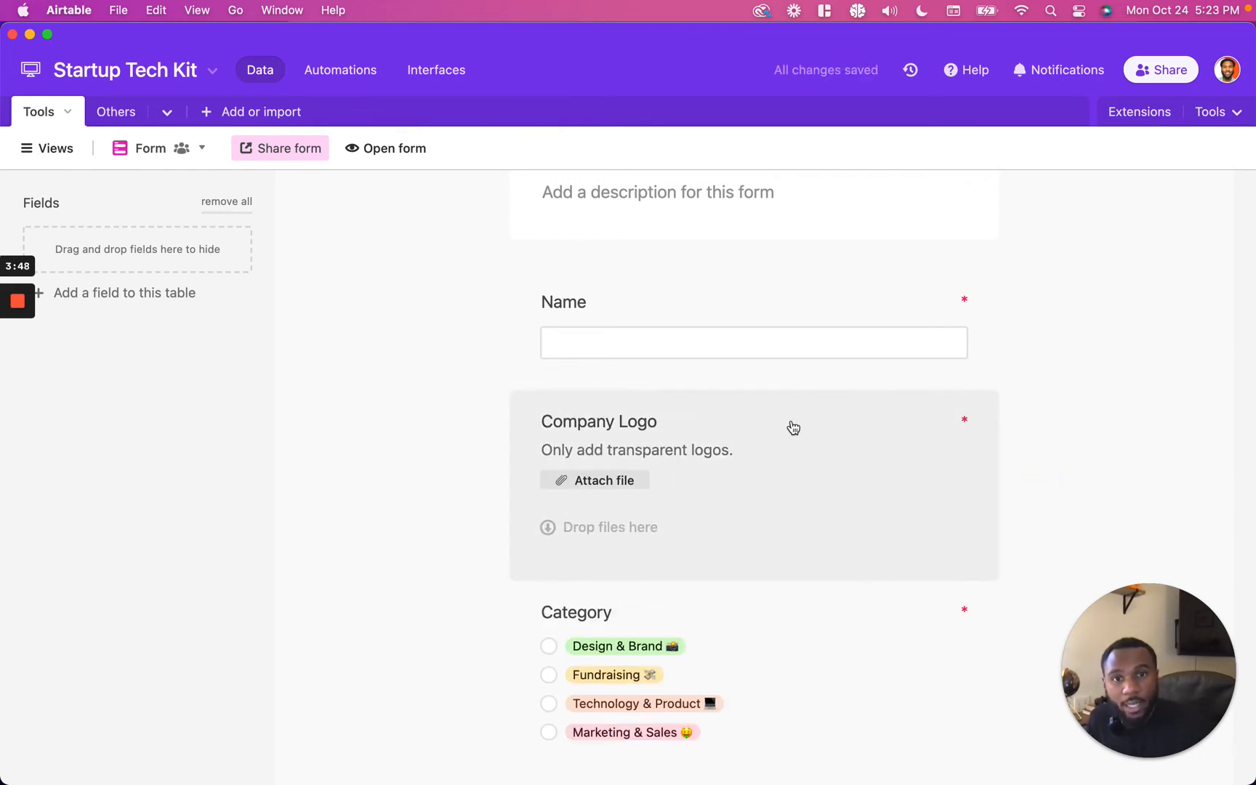
# Step: Rename the Name field to Name2
pyautogui.click(790, 422)
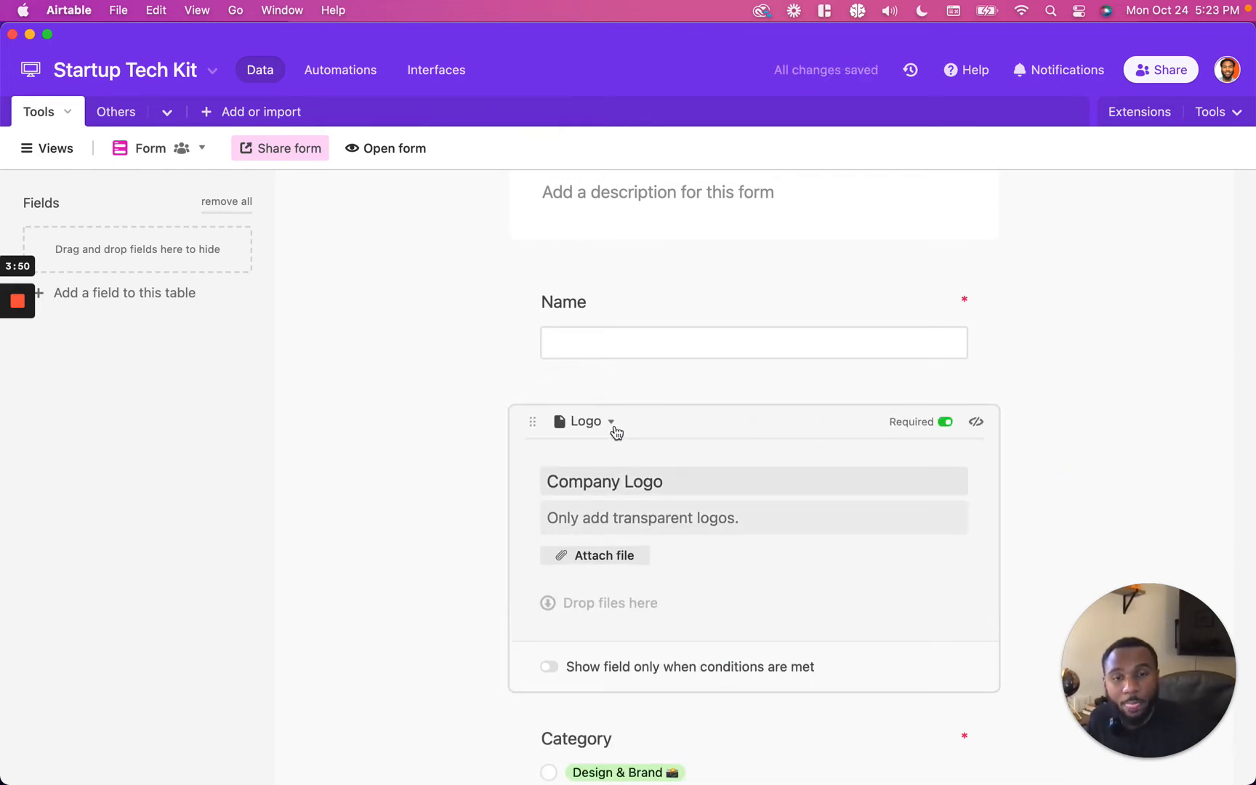
pyautogui.click(665, 320)
pyautogui.click(615, 324)
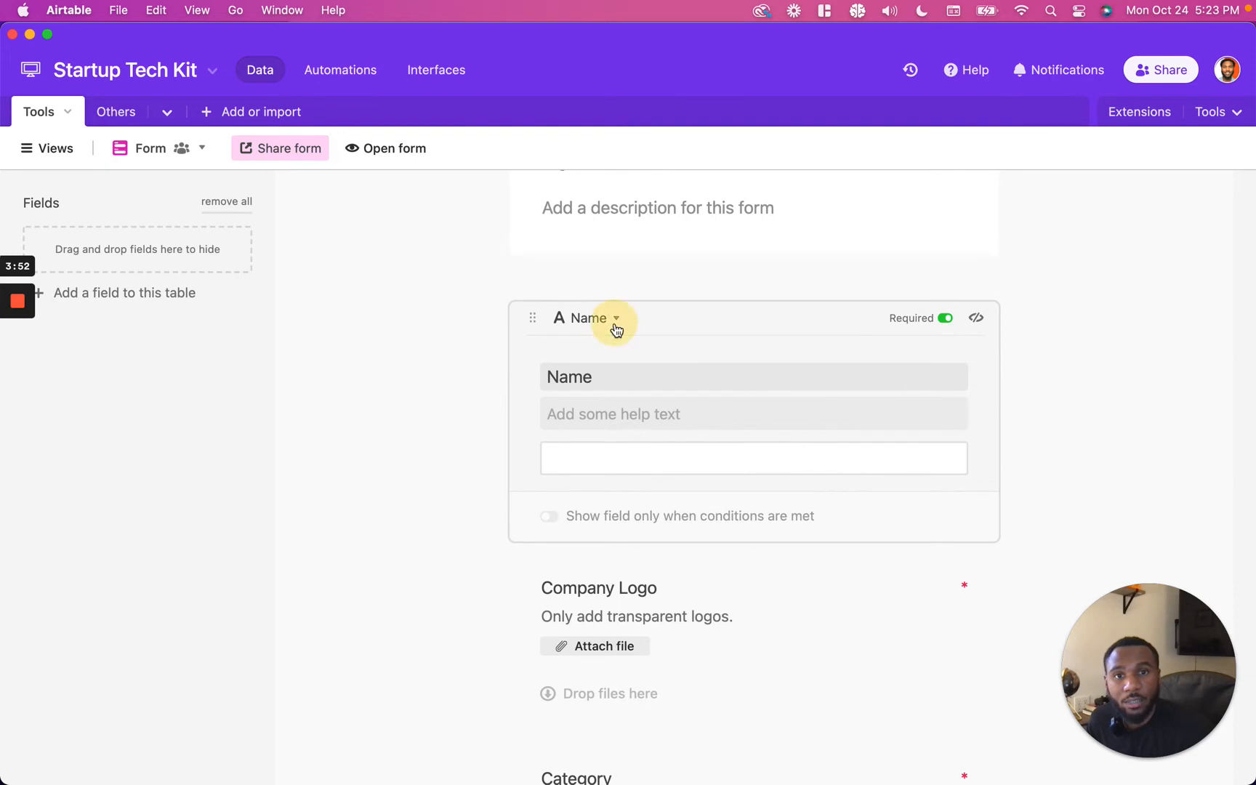
pyautogui.click(639, 345)
pyautogui.click(553, 328)
pyautogui.write('2')
pyautogui.click(847, 487)
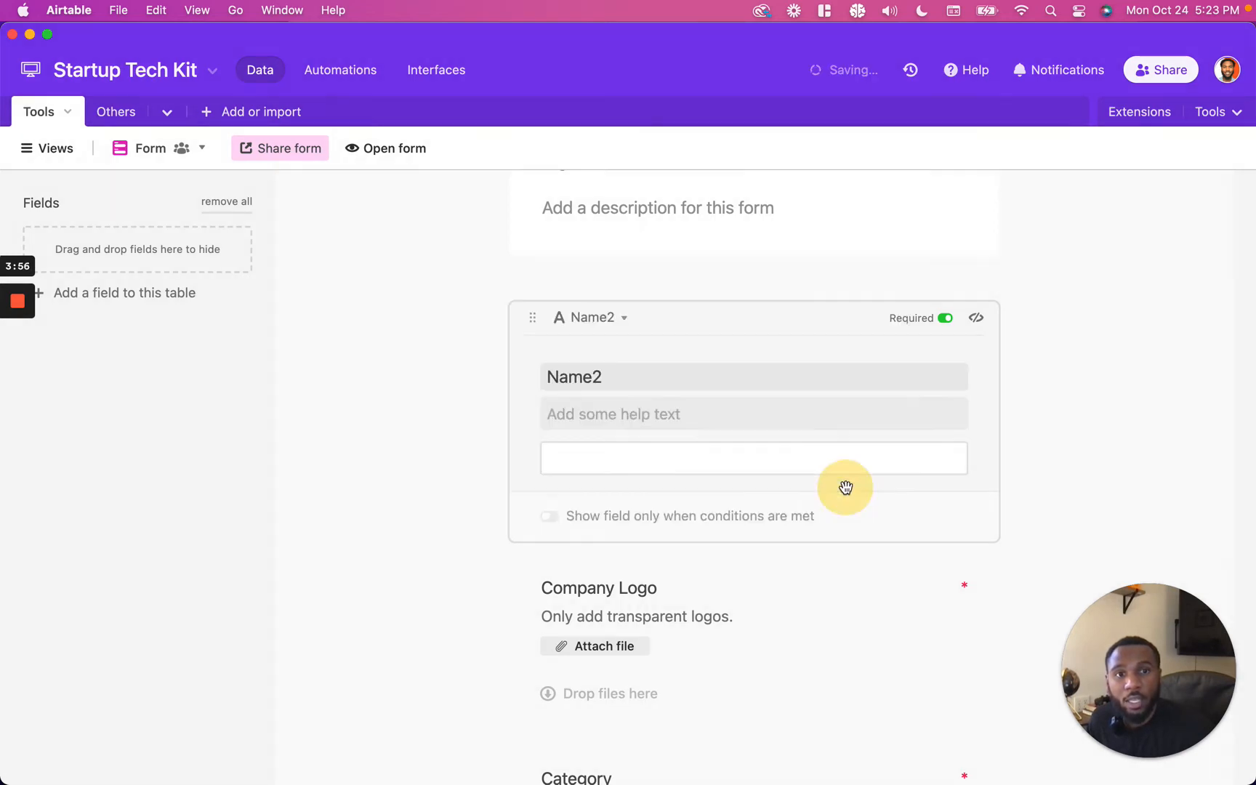
# Step: Rename the Name2 field back to Name
pyautogui.click(636, 377)
pyautogui.click(636, 411)
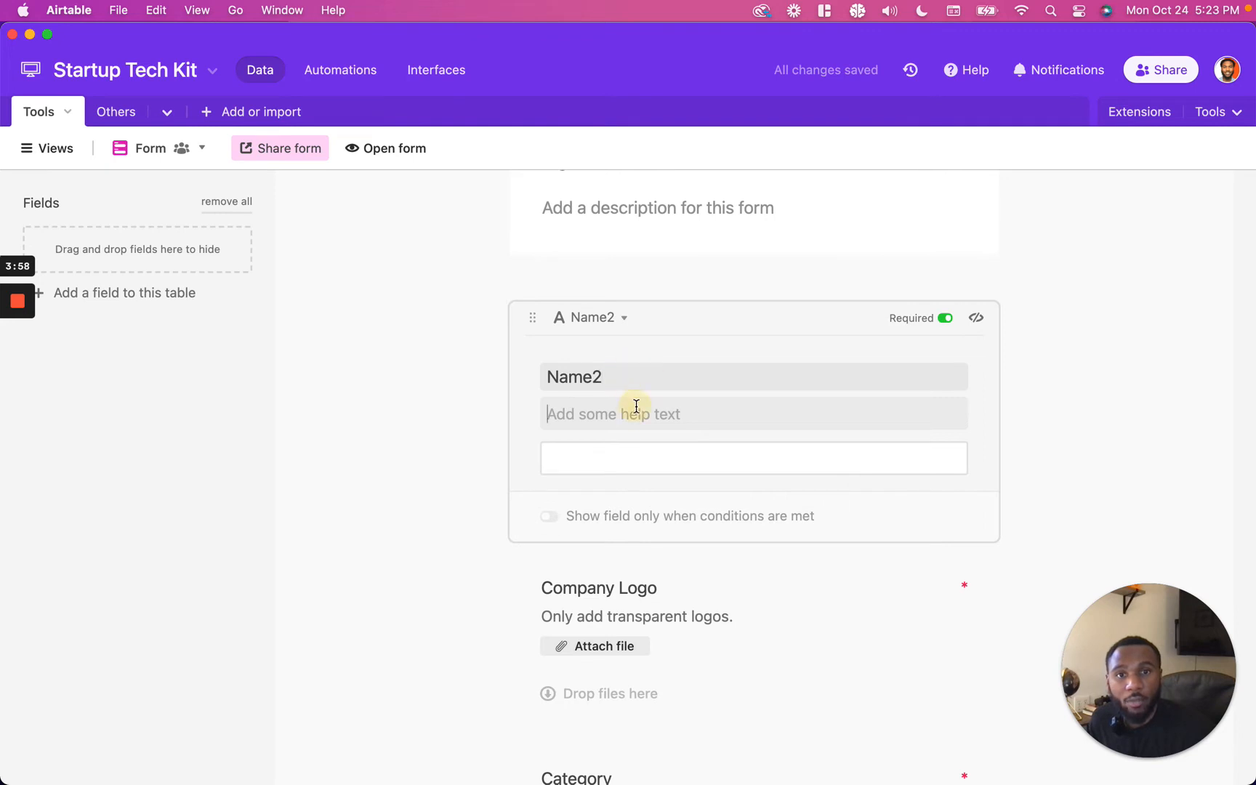
pyautogui.click(623, 324)
pyautogui.click(652, 347)
pyautogui.click(540, 320)
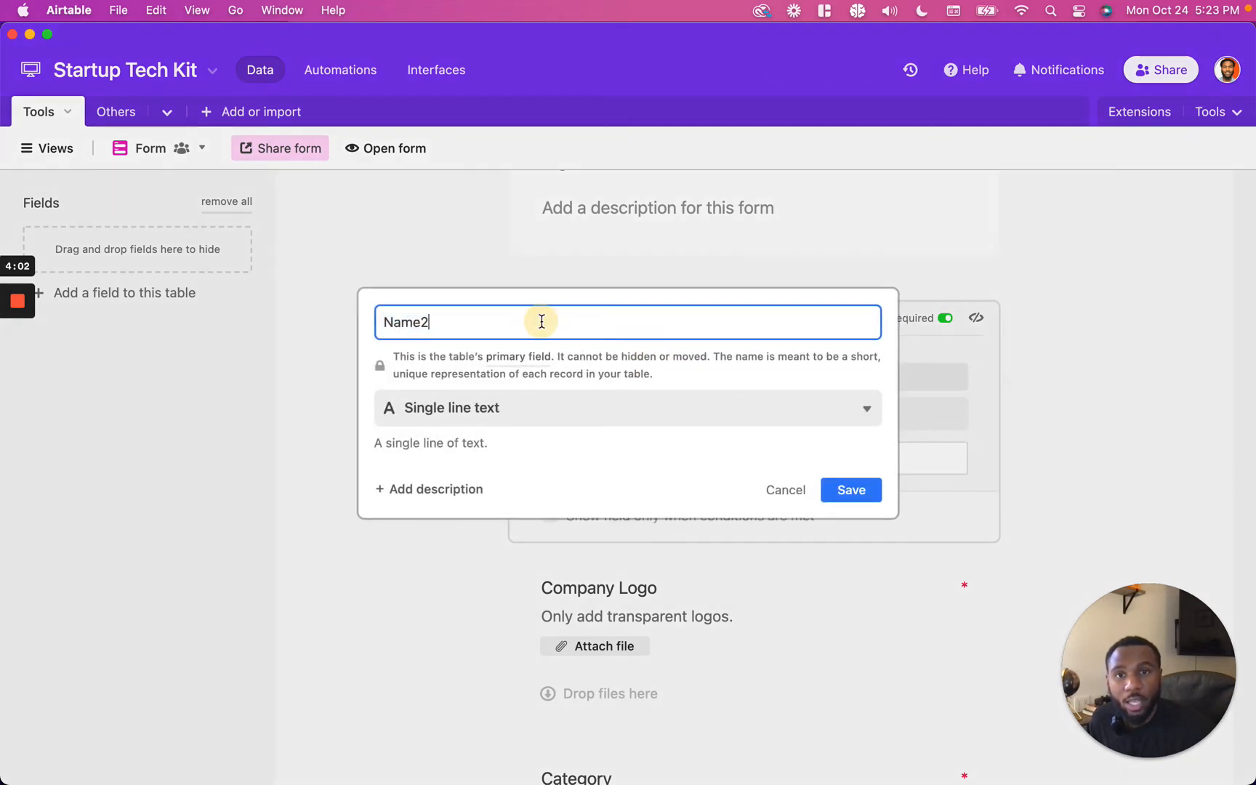
pyautogui.press('BackSpace')
pyautogui.press('Return')
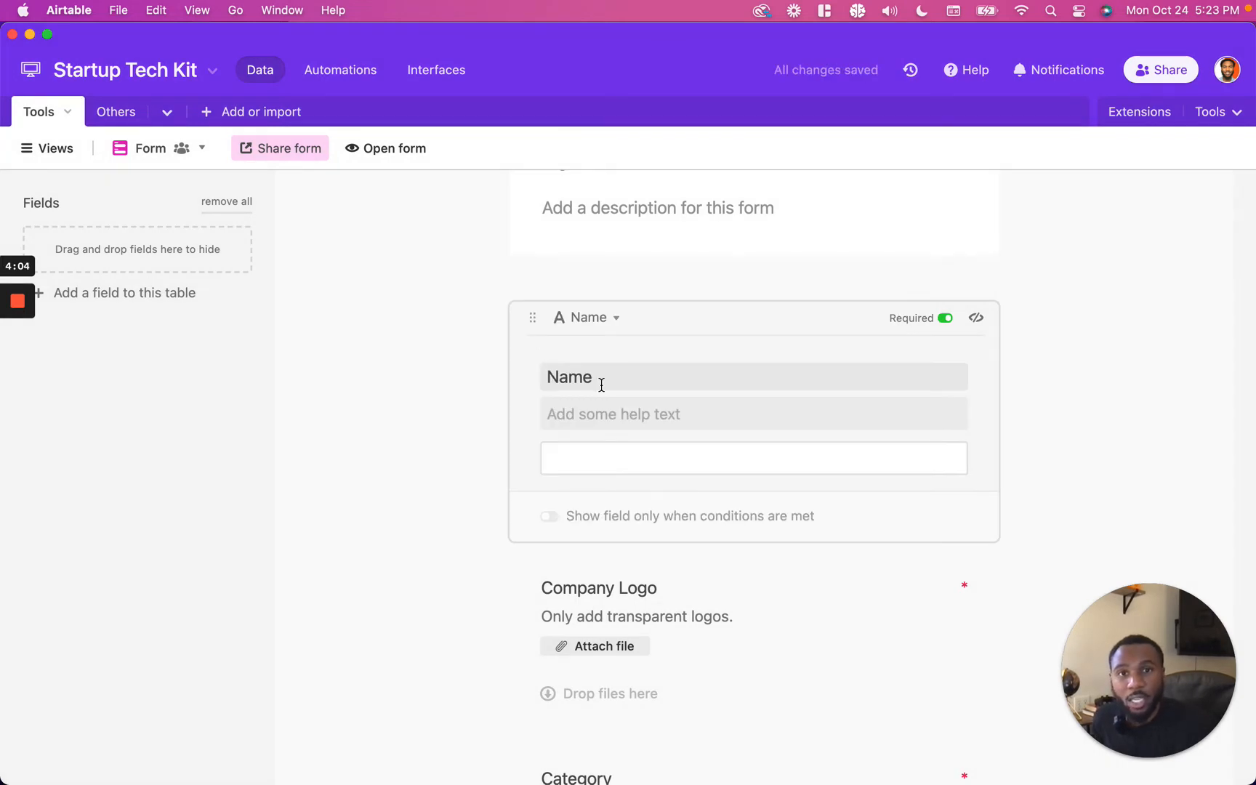
pyautogui.doubleClick(592, 378)
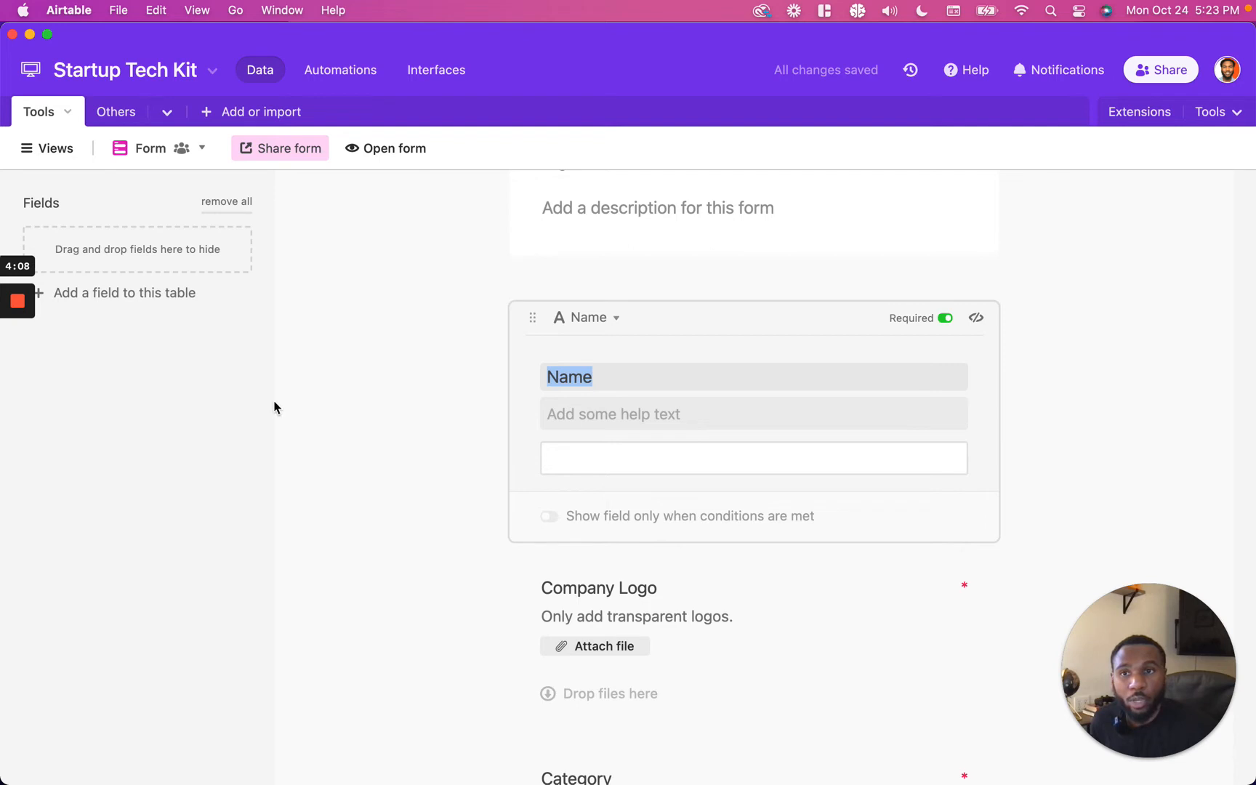
pyautogui.click(18, 377)
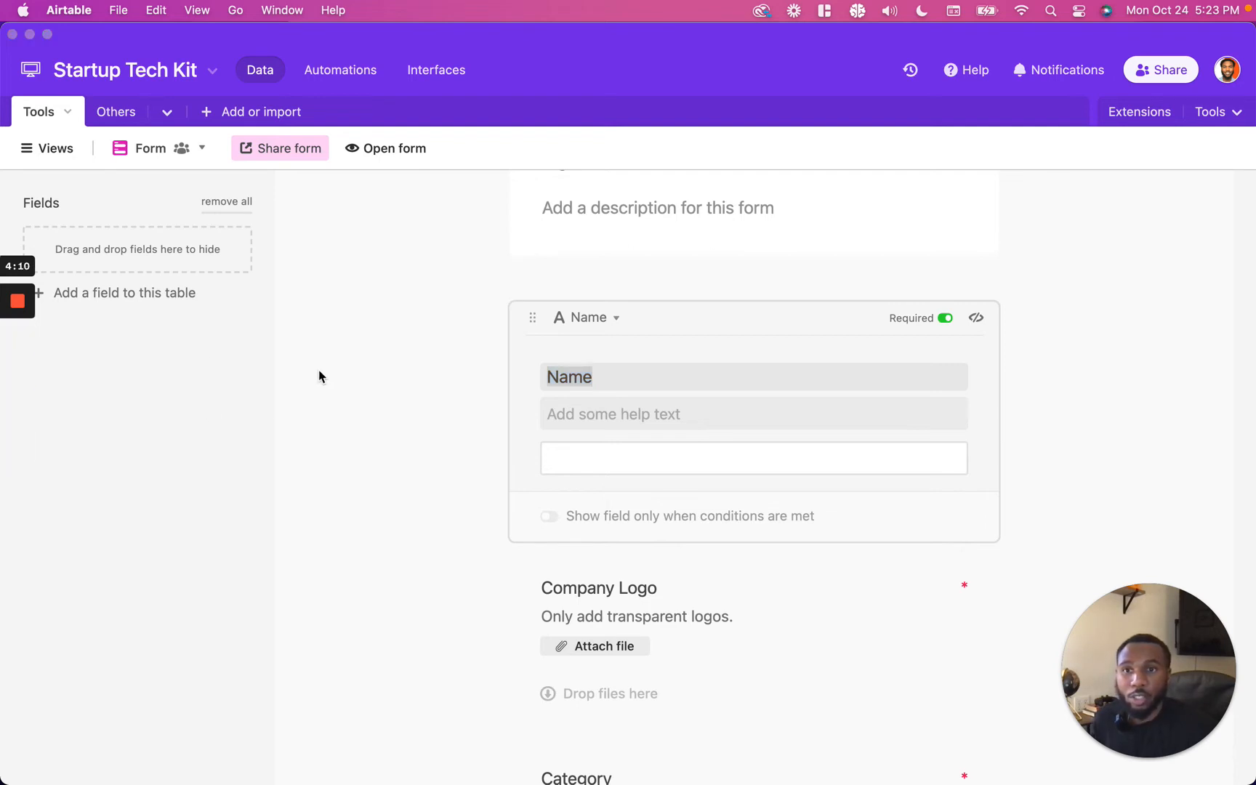
# Step: Add a new field to the form that links to a newly created table named Team
pyautogui.click(146, 292)
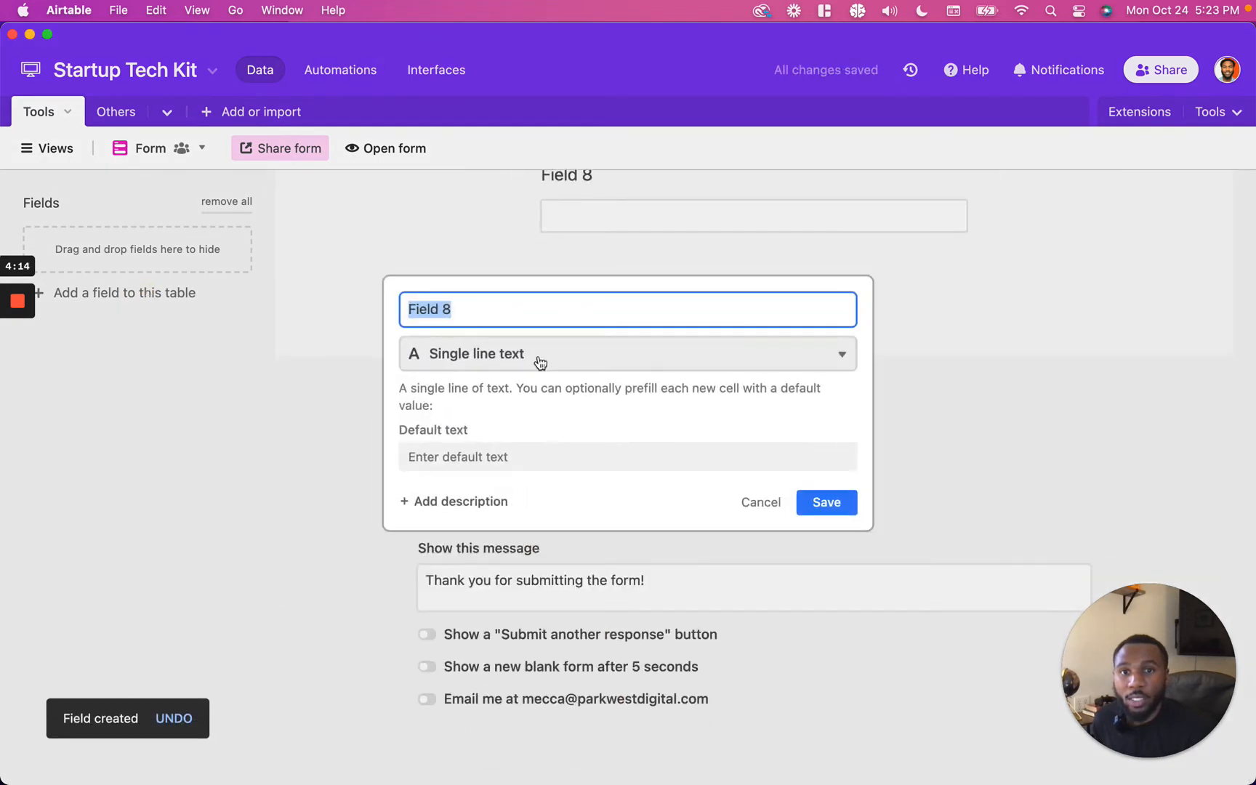
pyautogui.click(540, 361)
pyautogui.click(579, 301)
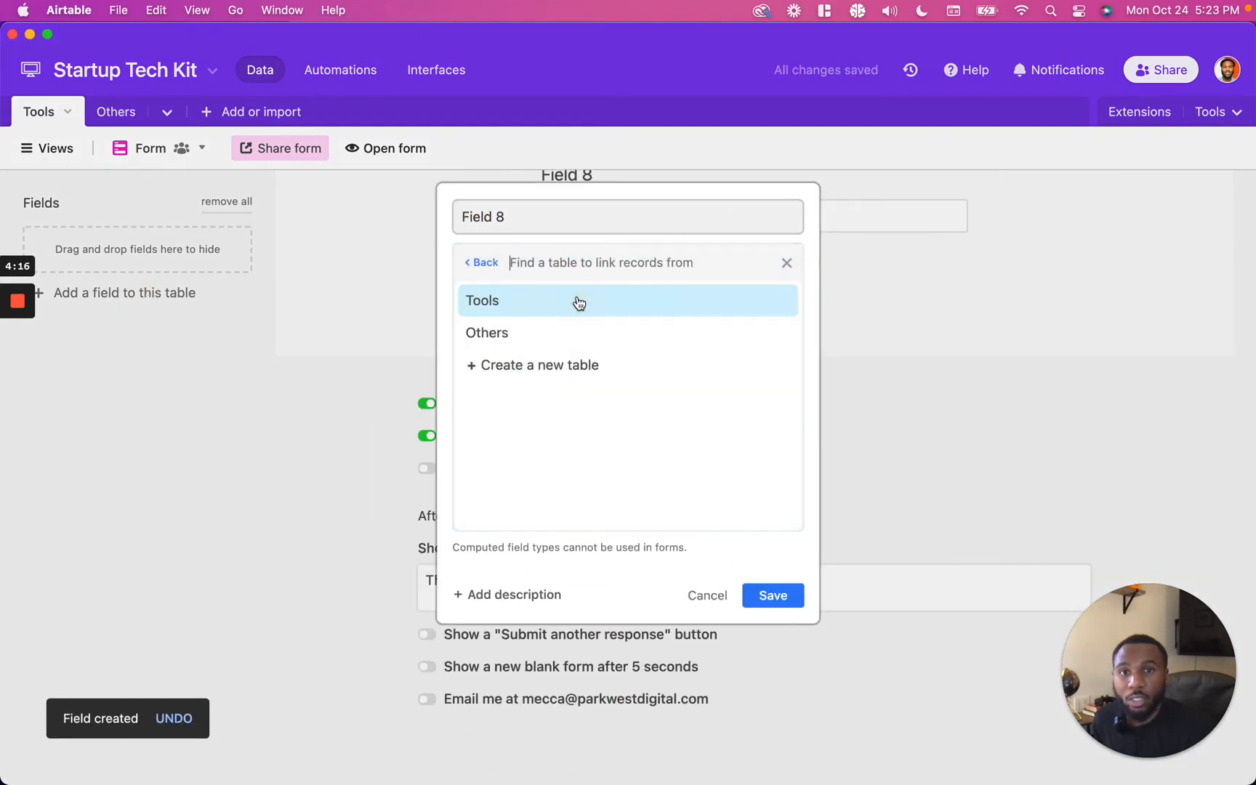
pyautogui.click(574, 360)
pyautogui.click(557, 416)
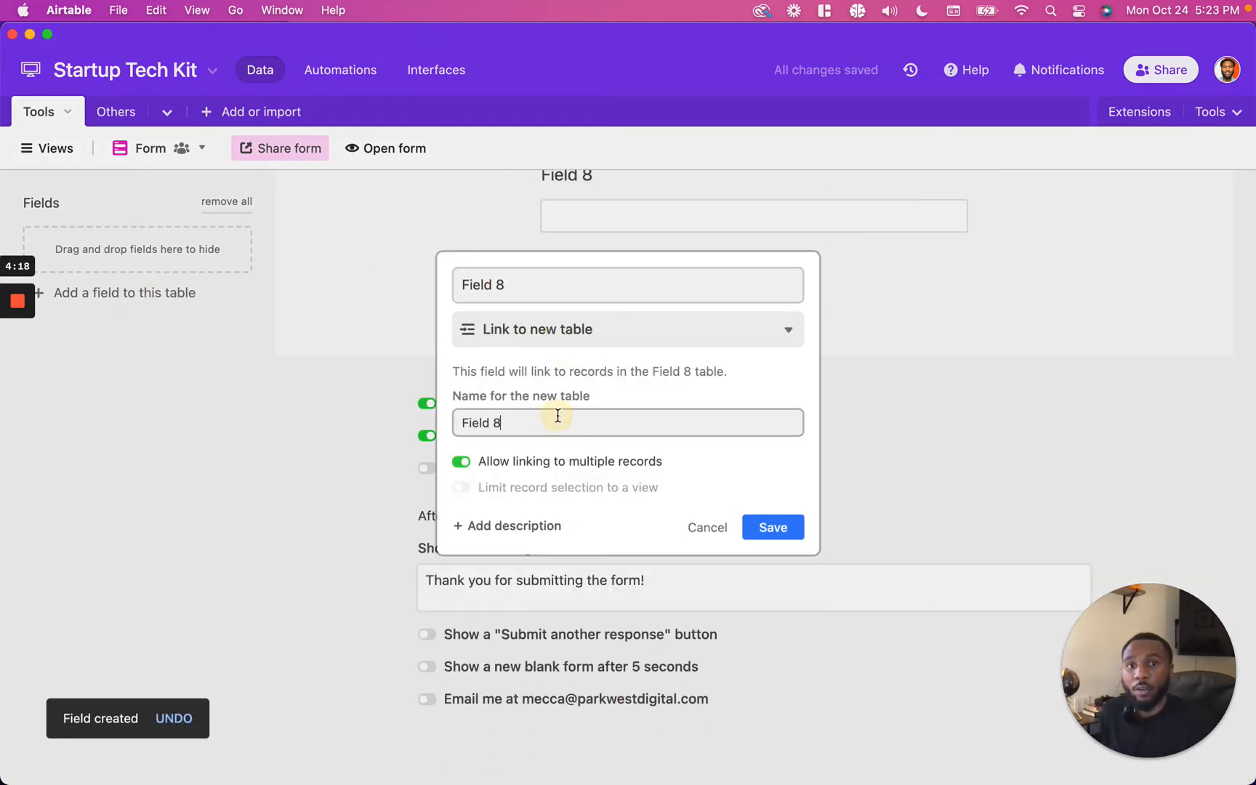
pyautogui.tripleClick(558, 416)
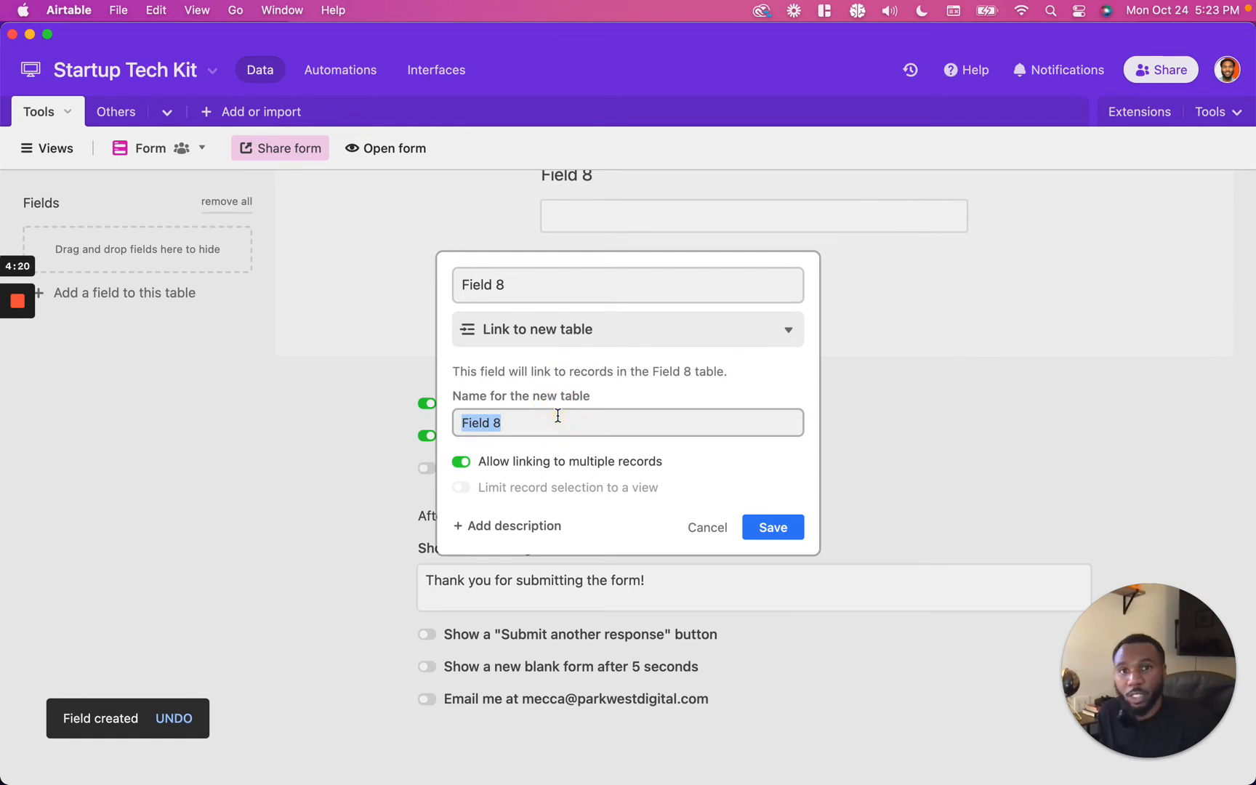
pyautogui.write('Team')
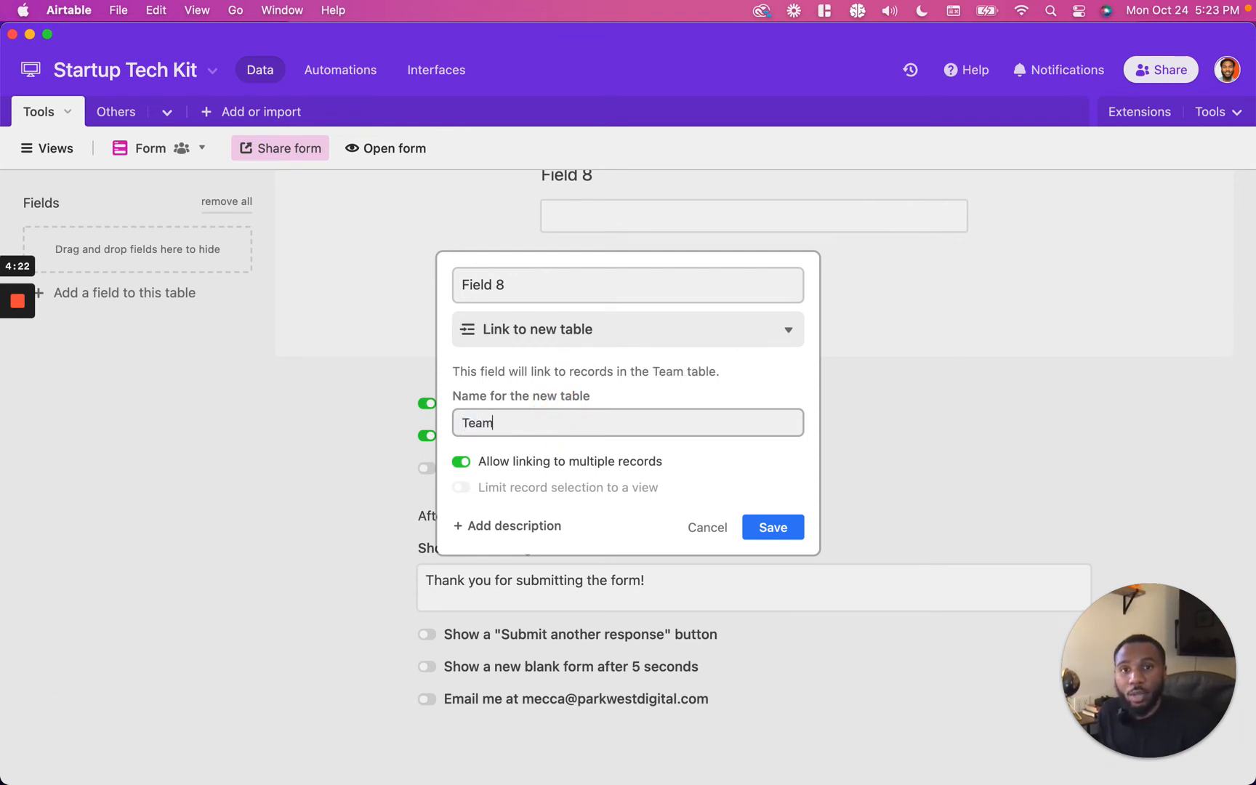
pyautogui.click(780, 525)
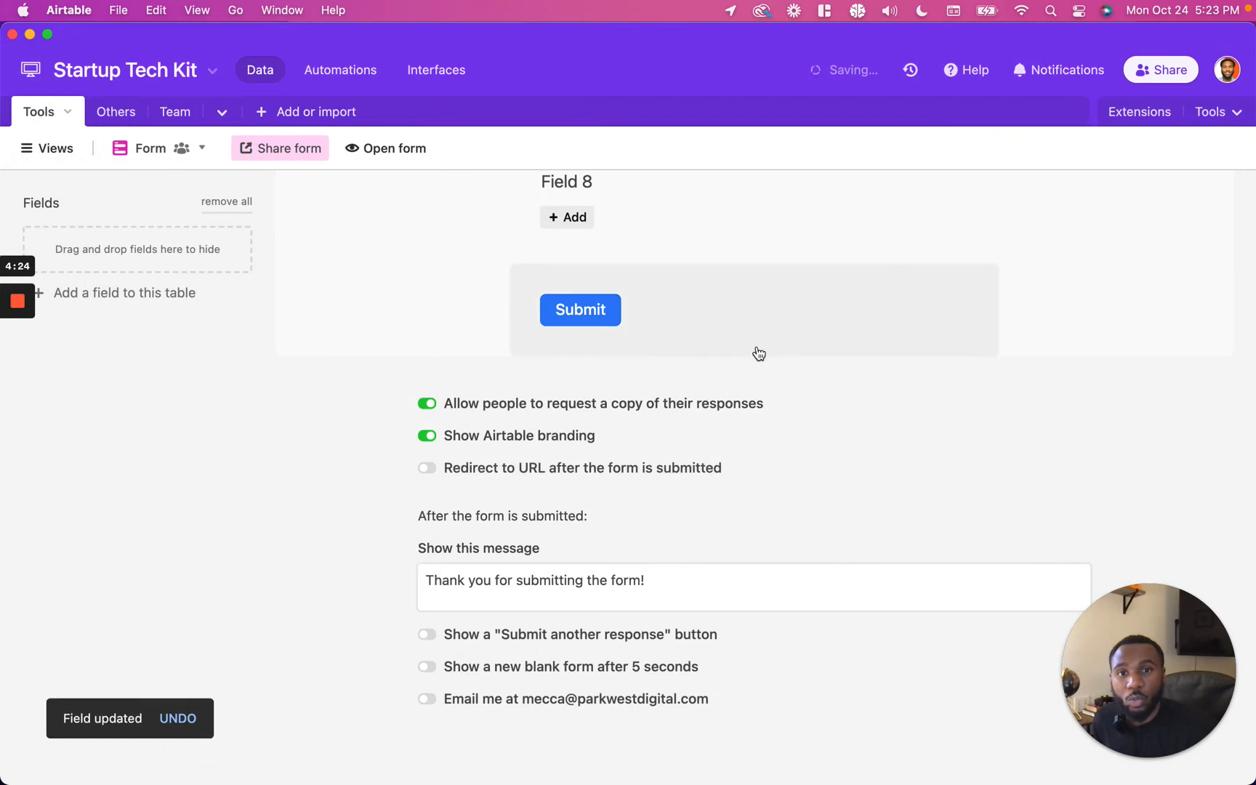
# Step: Open the Team table and add a record with a team member's full name
pyautogui.click(175, 113)
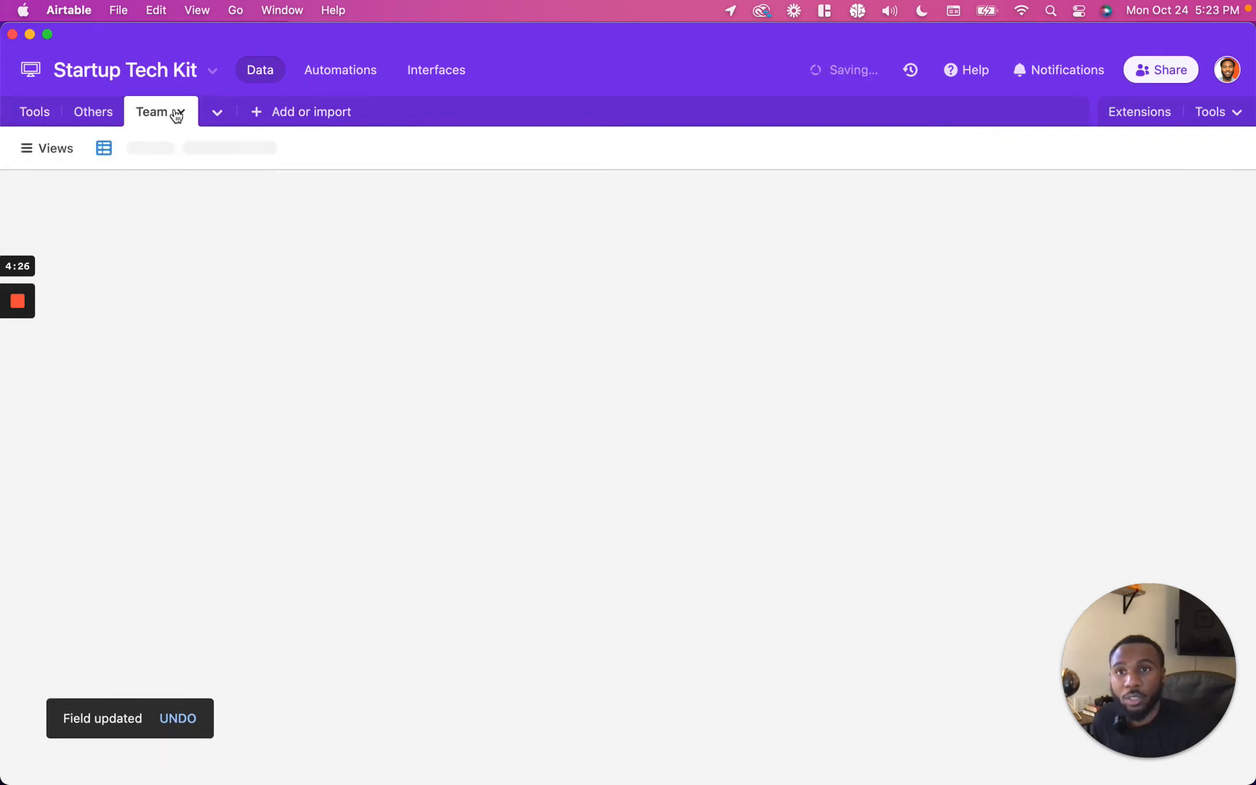
pyautogui.click(173, 215)
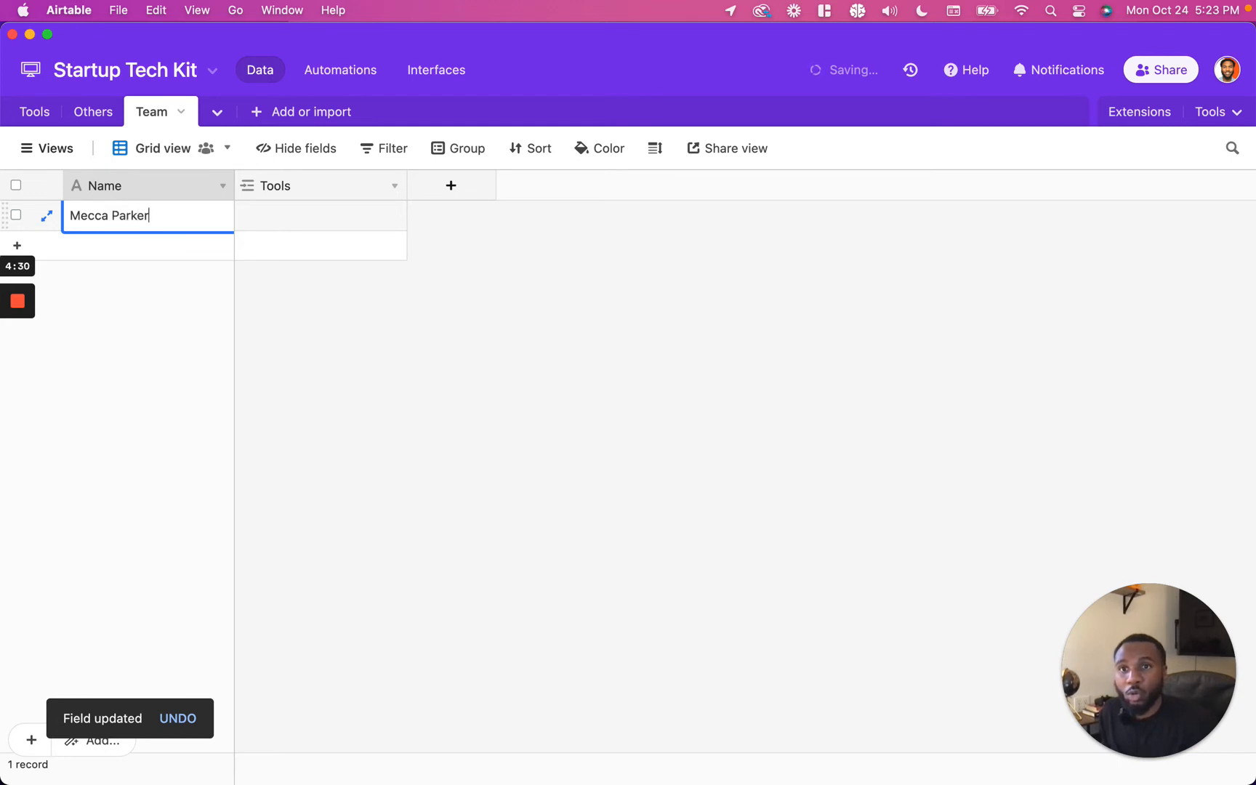
pyautogui.click(366, 224)
pyautogui.click(533, 247)
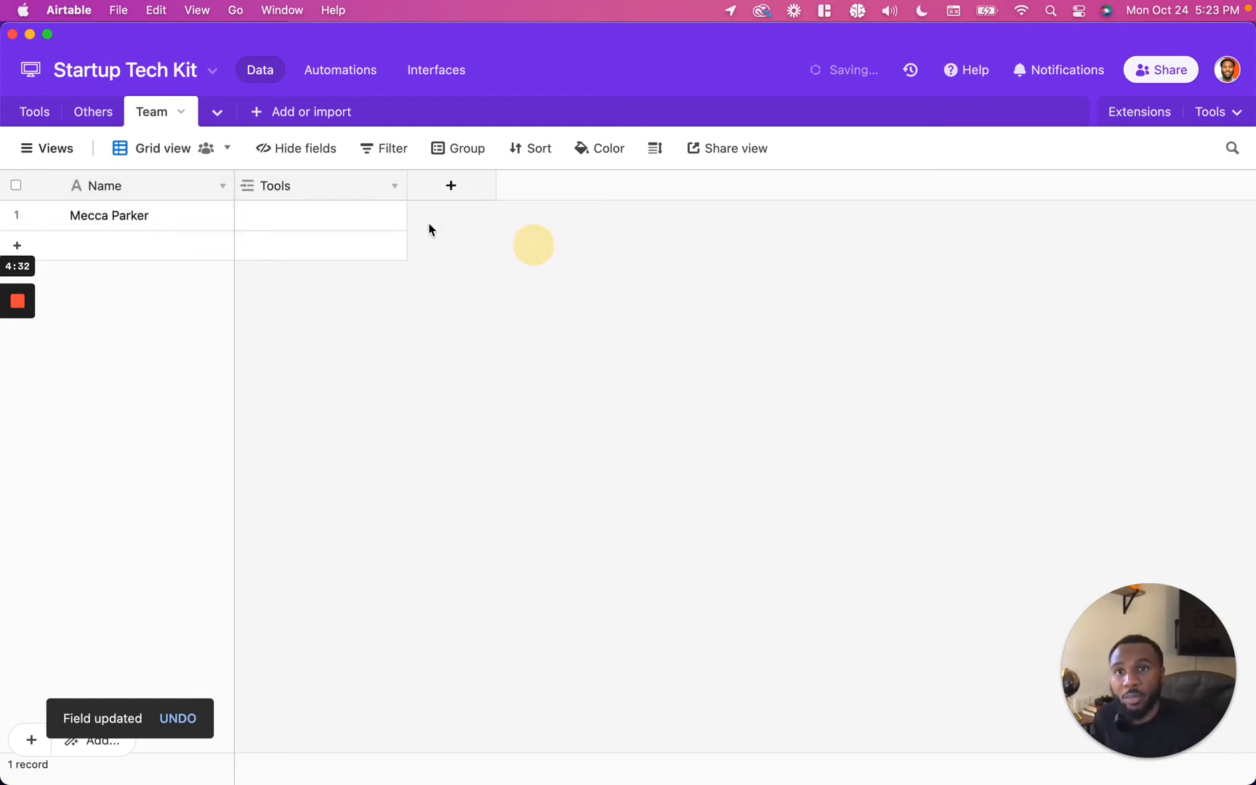
pyautogui.click(320, 216)
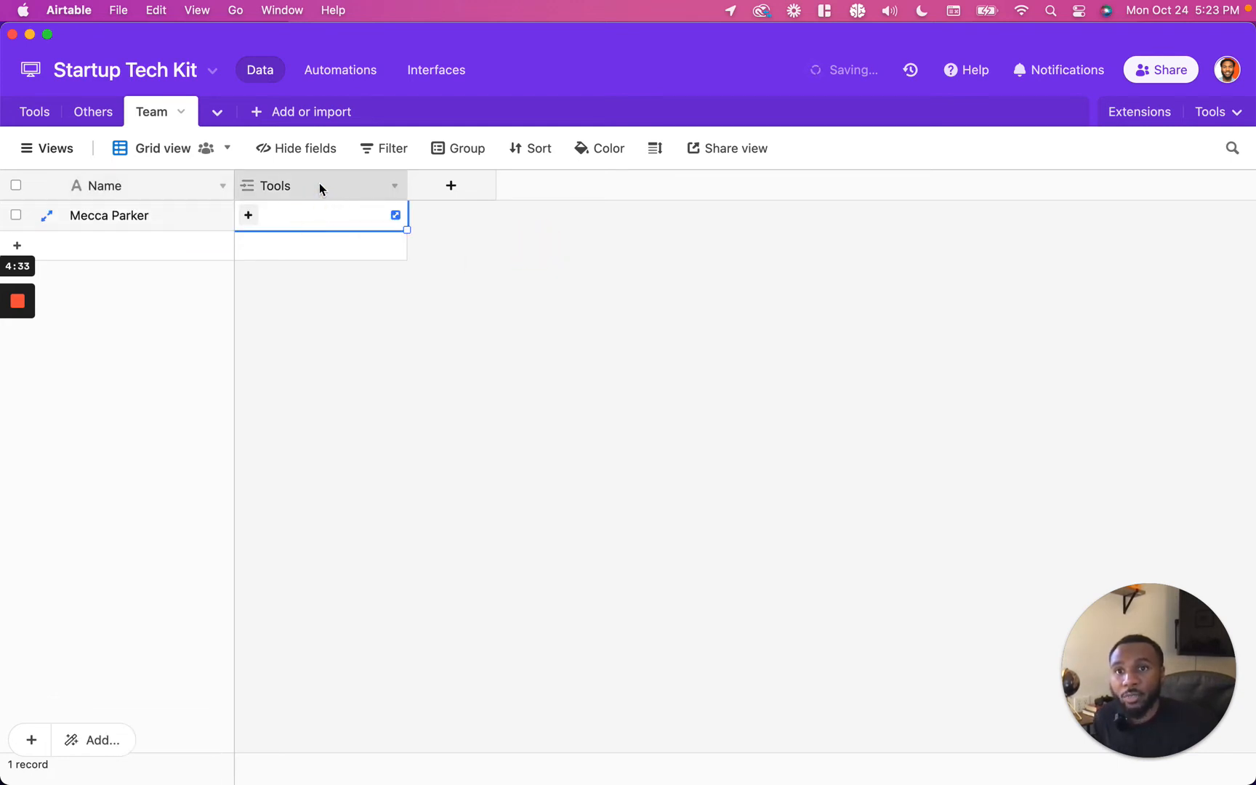
pyautogui.click(159, 214)
# Step: Return to the form and rename the Field 8 link field to Team Member
pyautogui.click(50, 115)
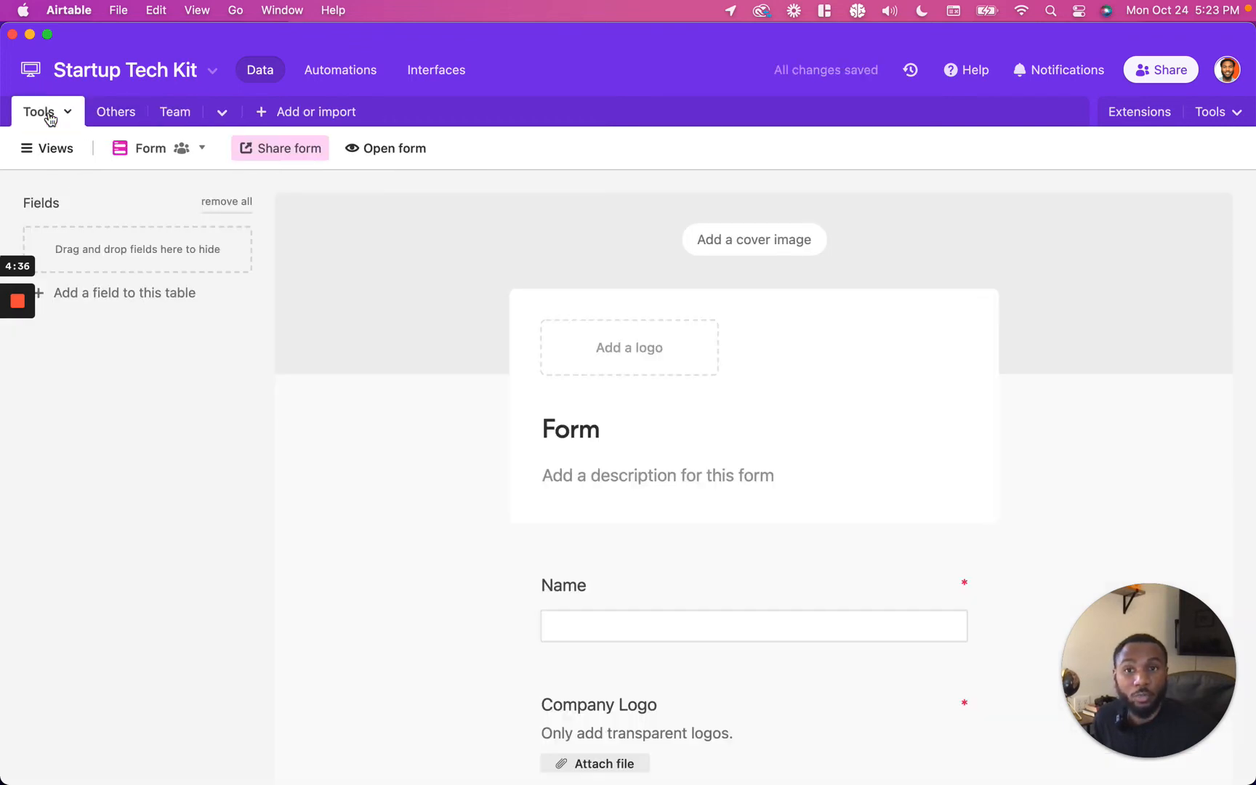
pyautogui.scroll(-15, 684, 495)
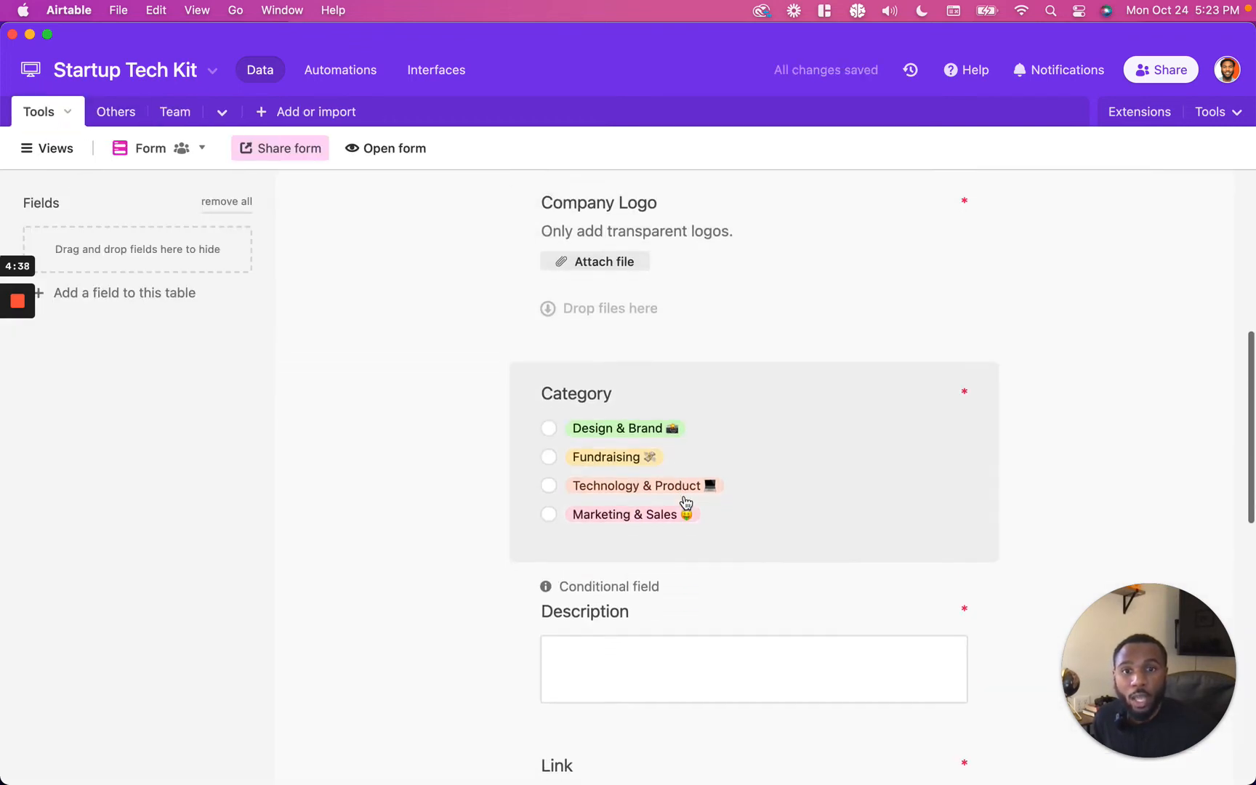
pyautogui.click(690, 471)
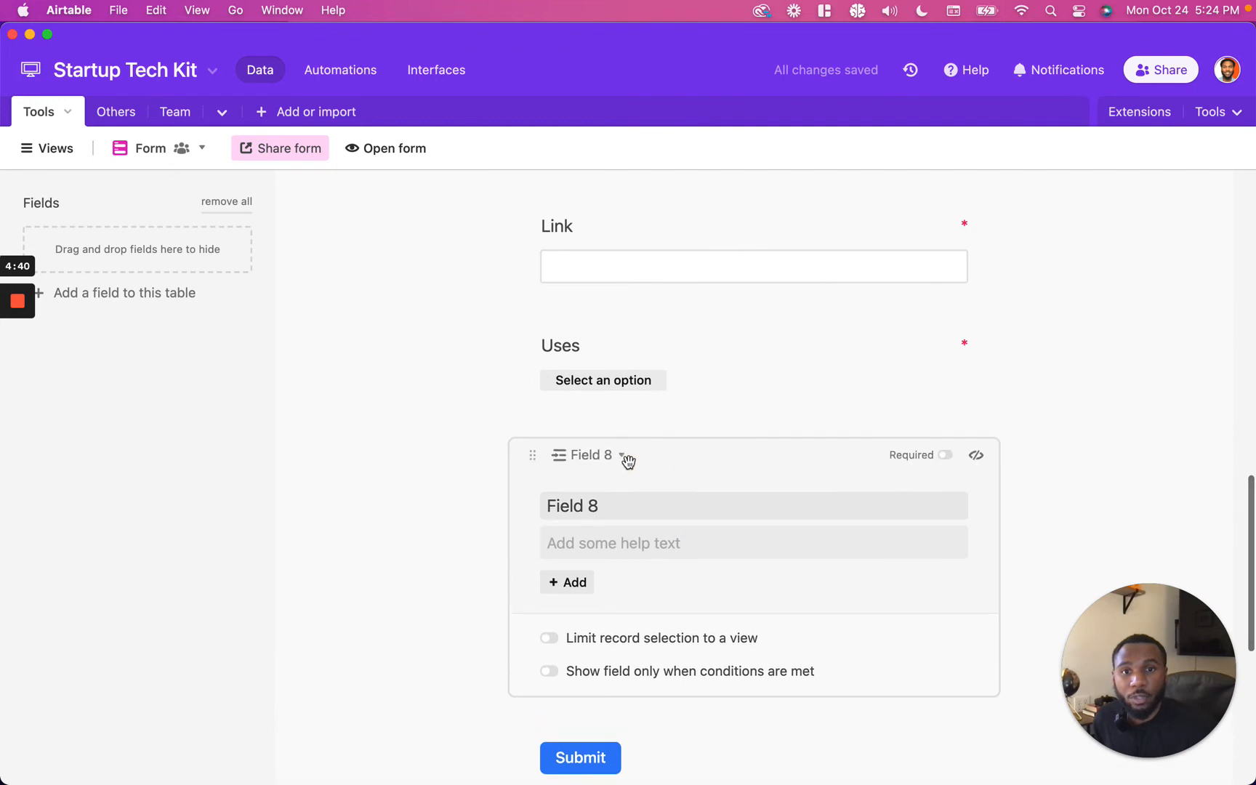
pyautogui.click(612, 458)
pyautogui.click(631, 484)
pyautogui.write('Team Member')
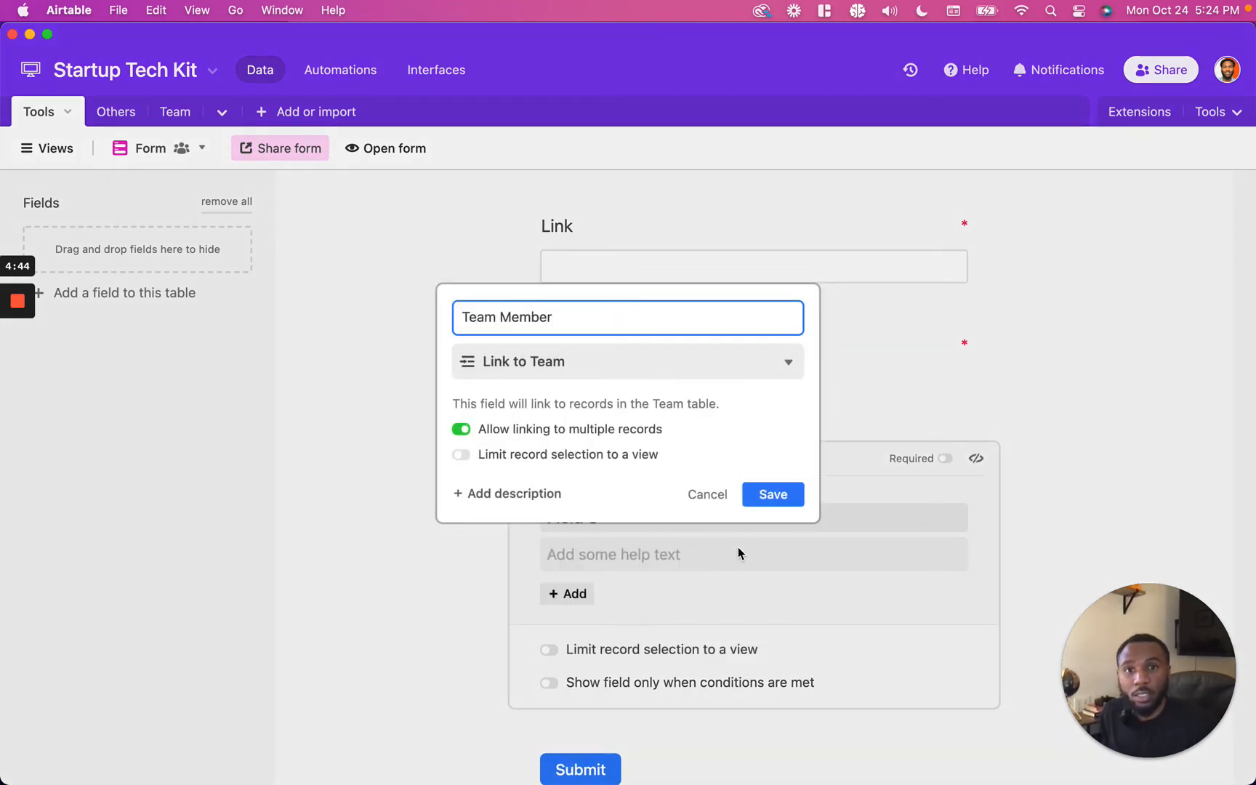
pyautogui.click(772, 494)
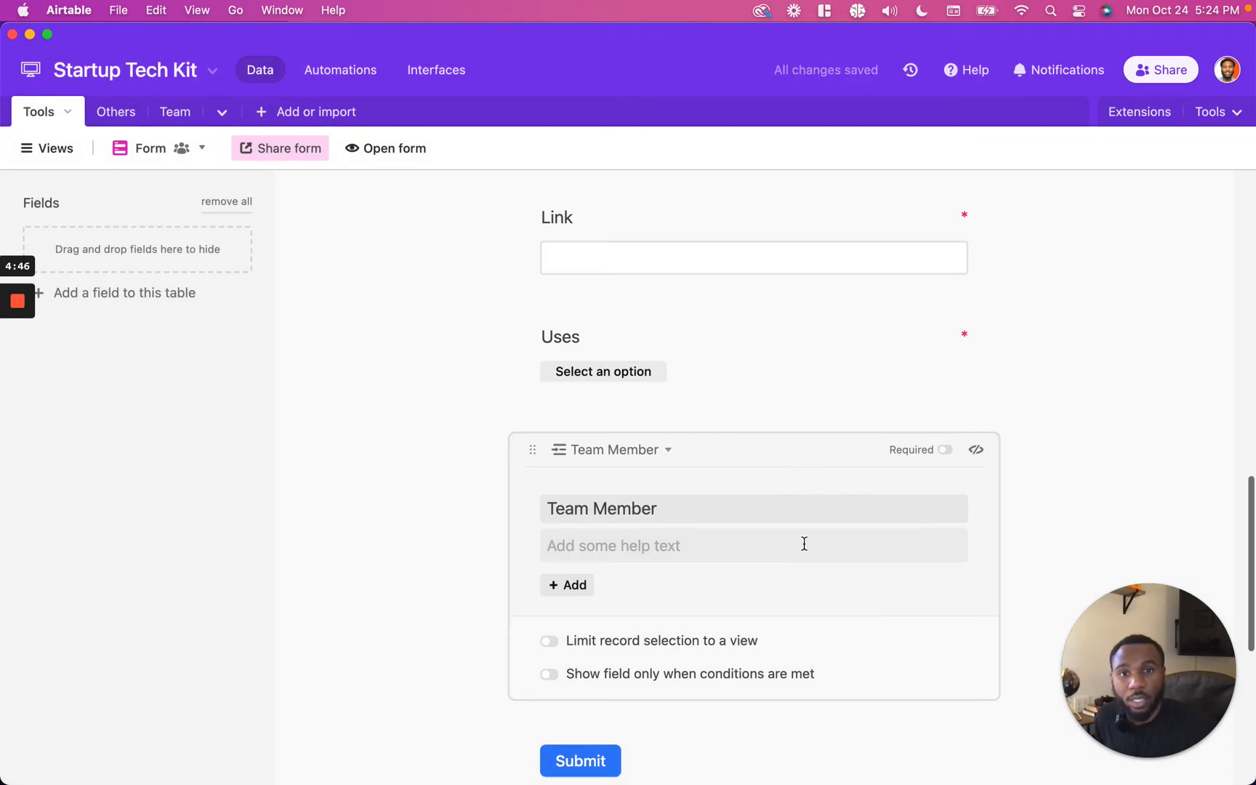
# Step: Try picking a team member in the Team Member field of the form preview, then clear the selection
pyautogui.scroll(-1, 807, 492)
pyautogui.click(1036, 499)
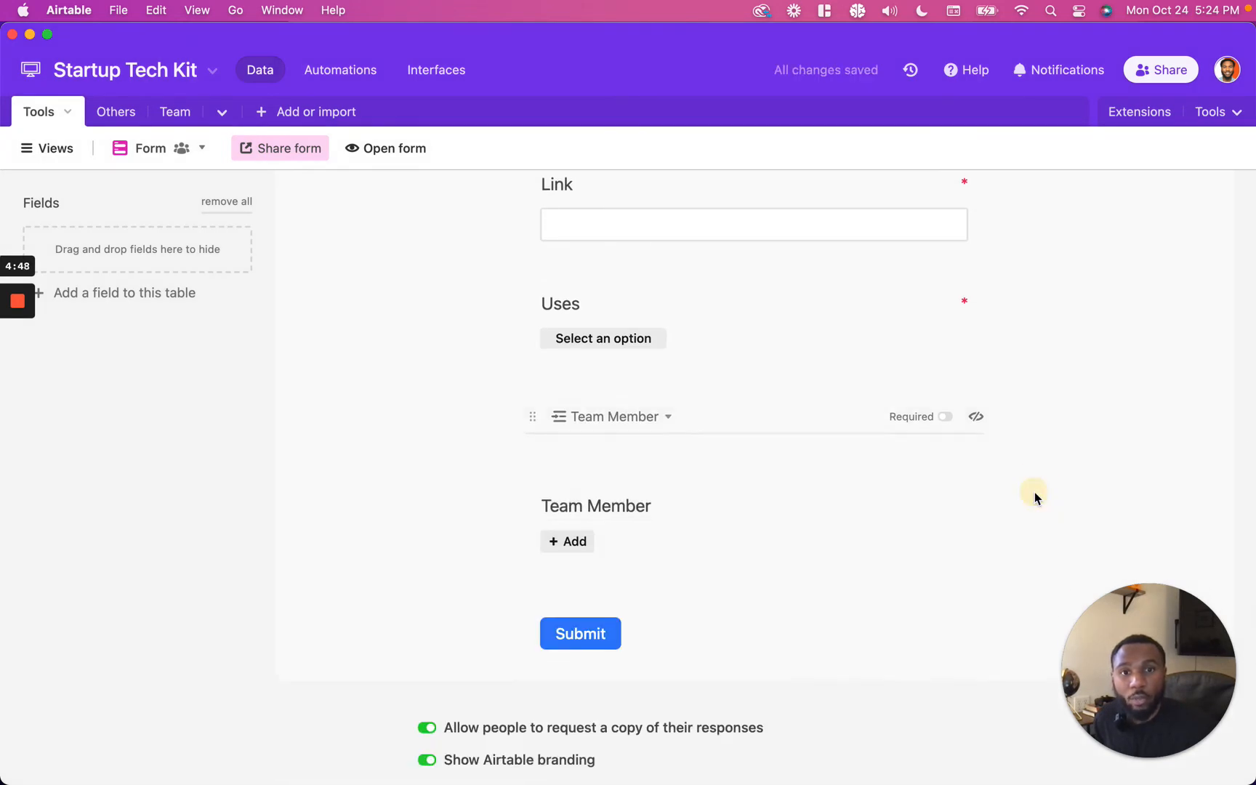
pyautogui.click(575, 452)
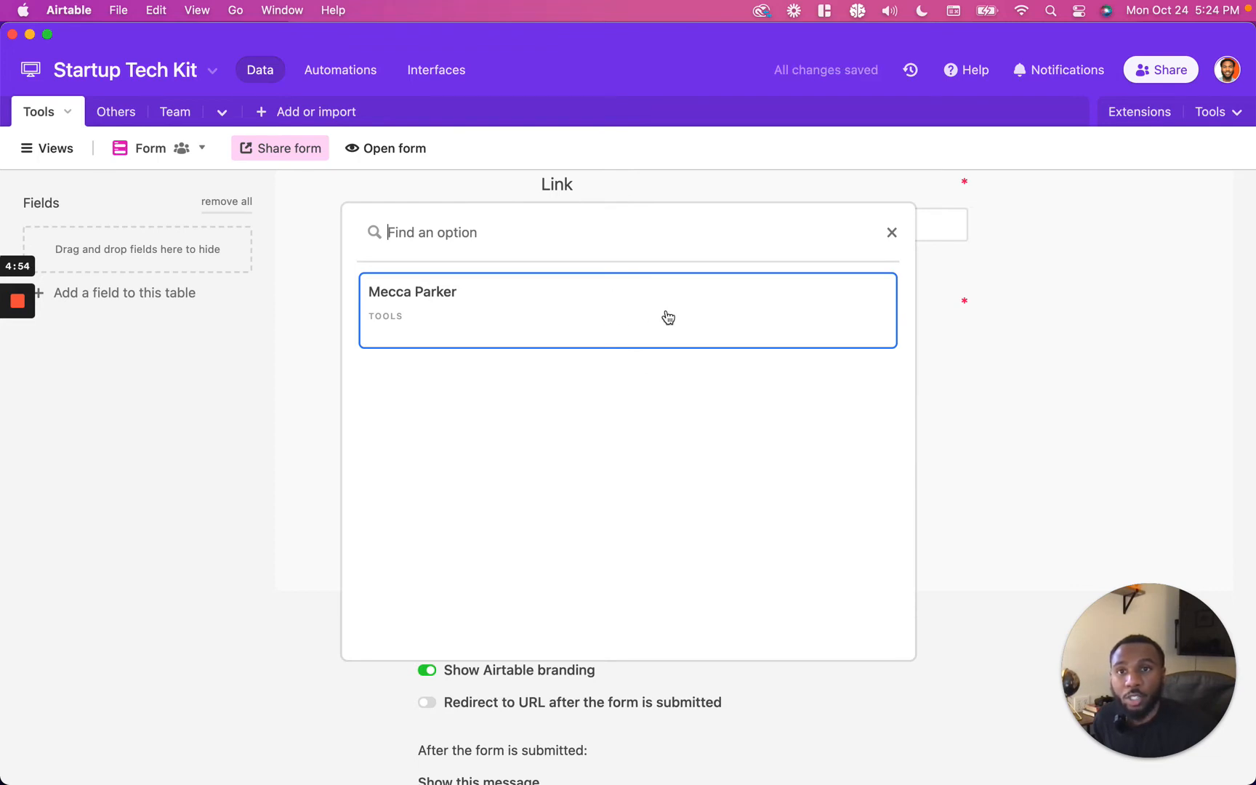
pyautogui.click(498, 325)
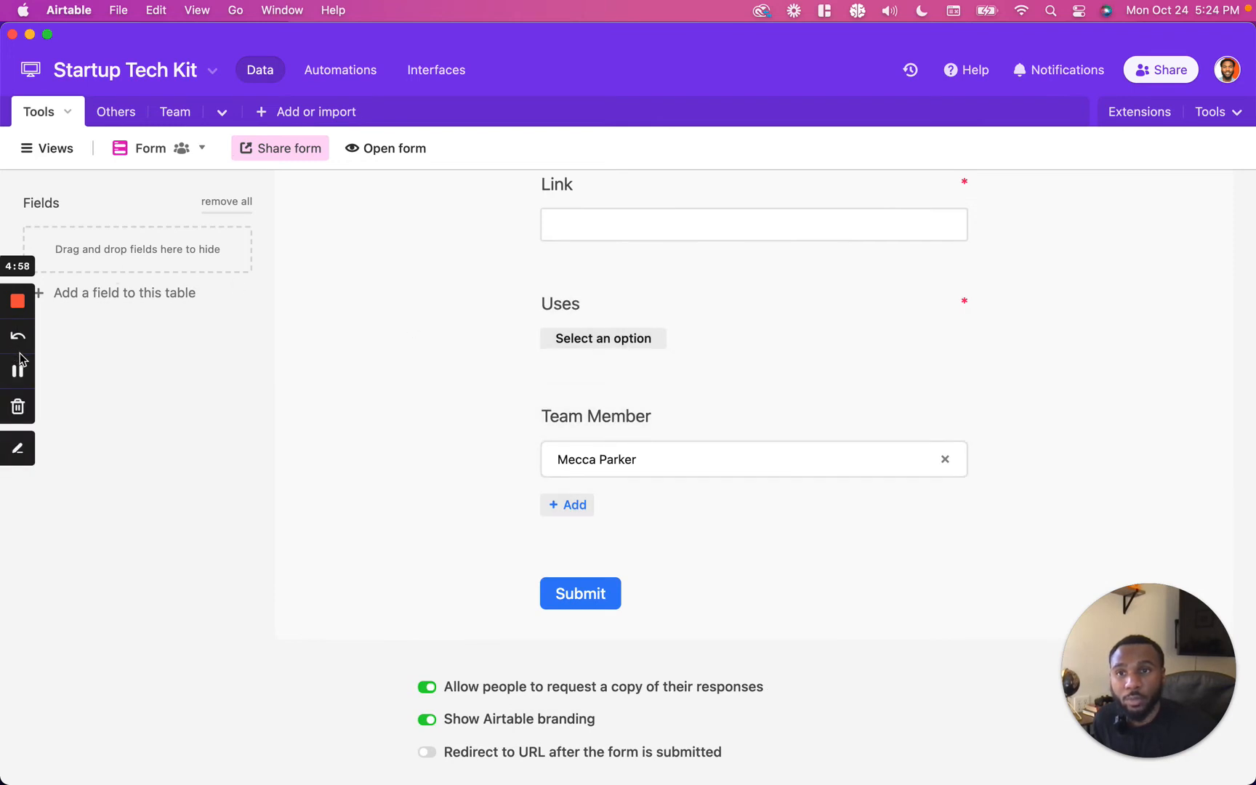
pyautogui.click(22, 370)
pyautogui.click(581, 481)
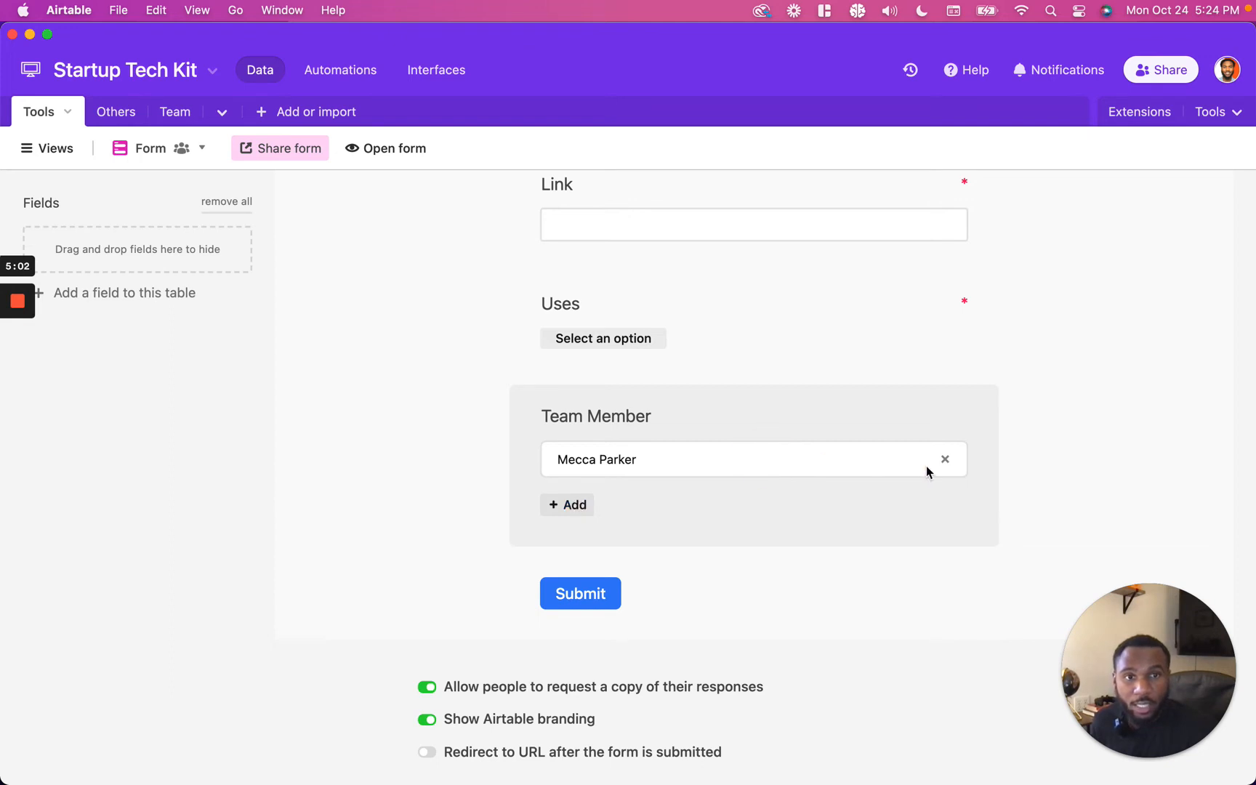
pyautogui.click(944, 459)
pyautogui.click(571, 451)
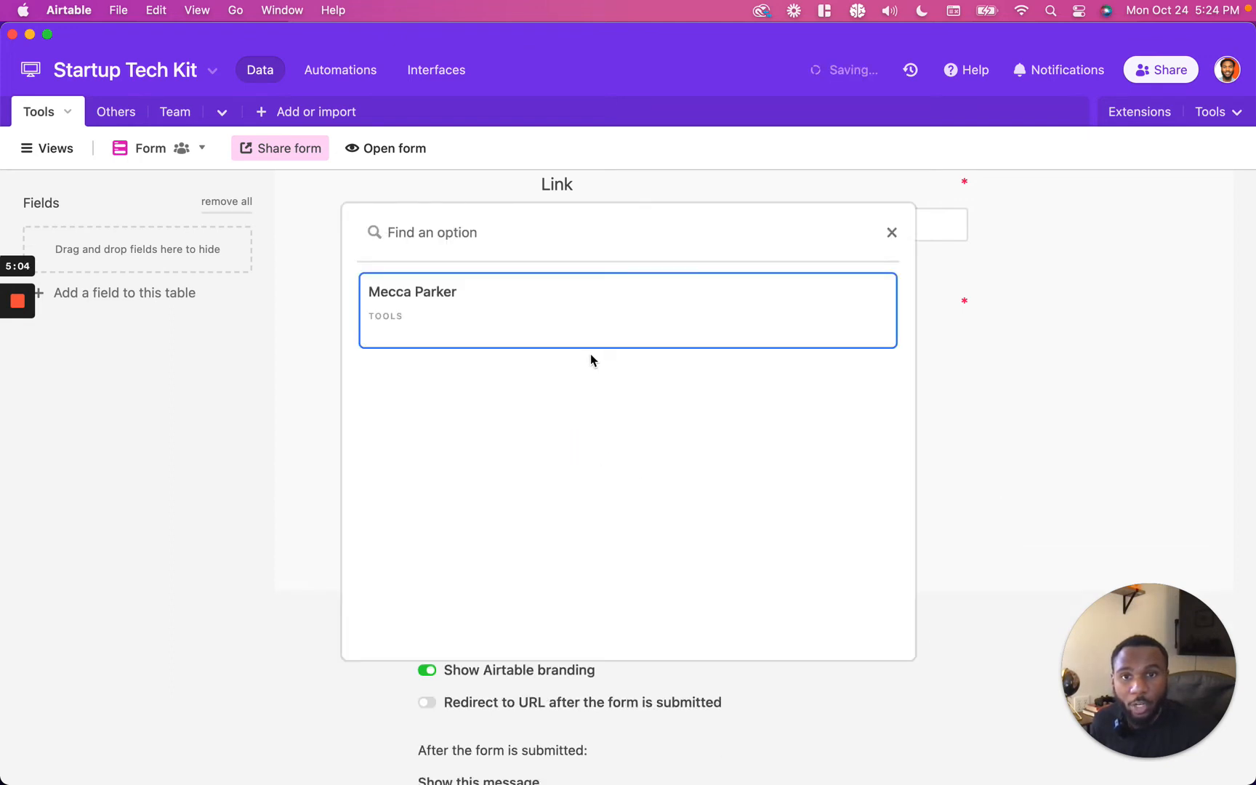
pyautogui.click(330, 288)
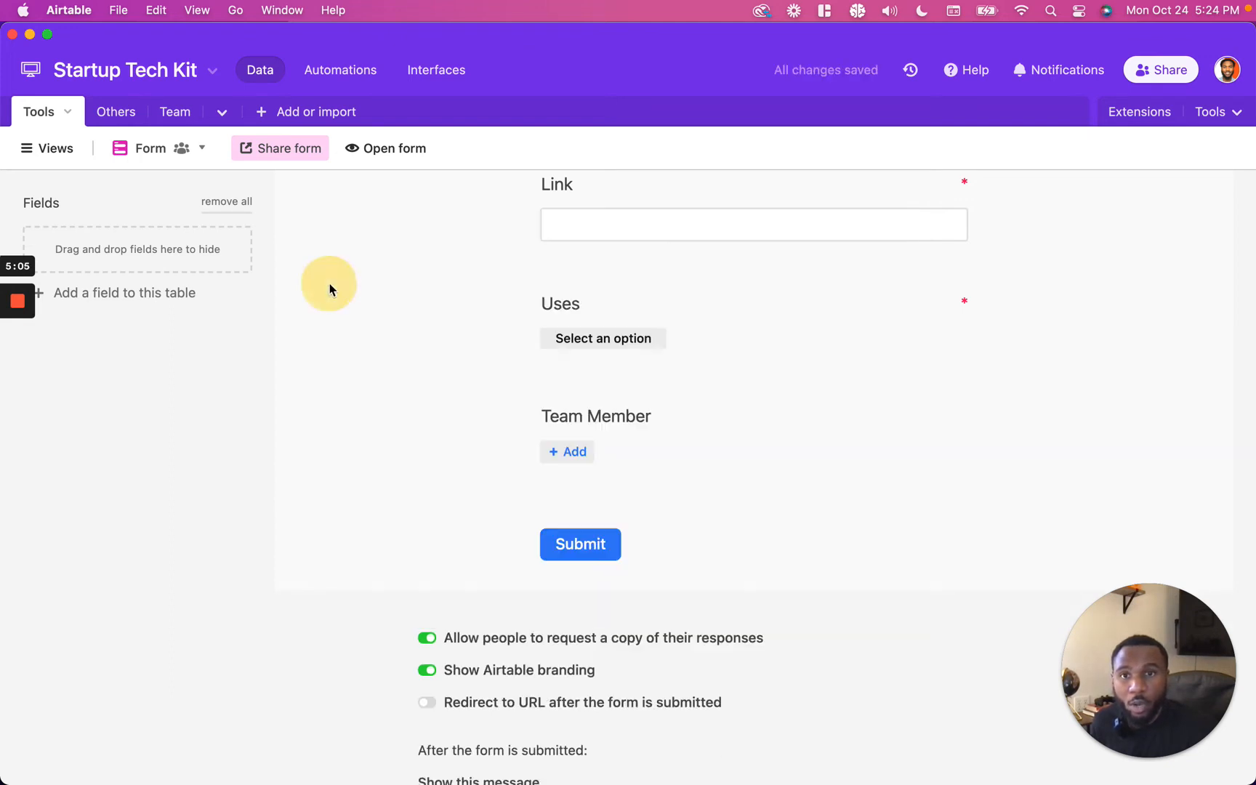
# Step: Insert a single select field named Type left of Tools in the Team table with options Manager and Analyst
pyautogui.click(173, 109)
pyautogui.click(313, 184)
pyautogui.rightClick(313, 185)
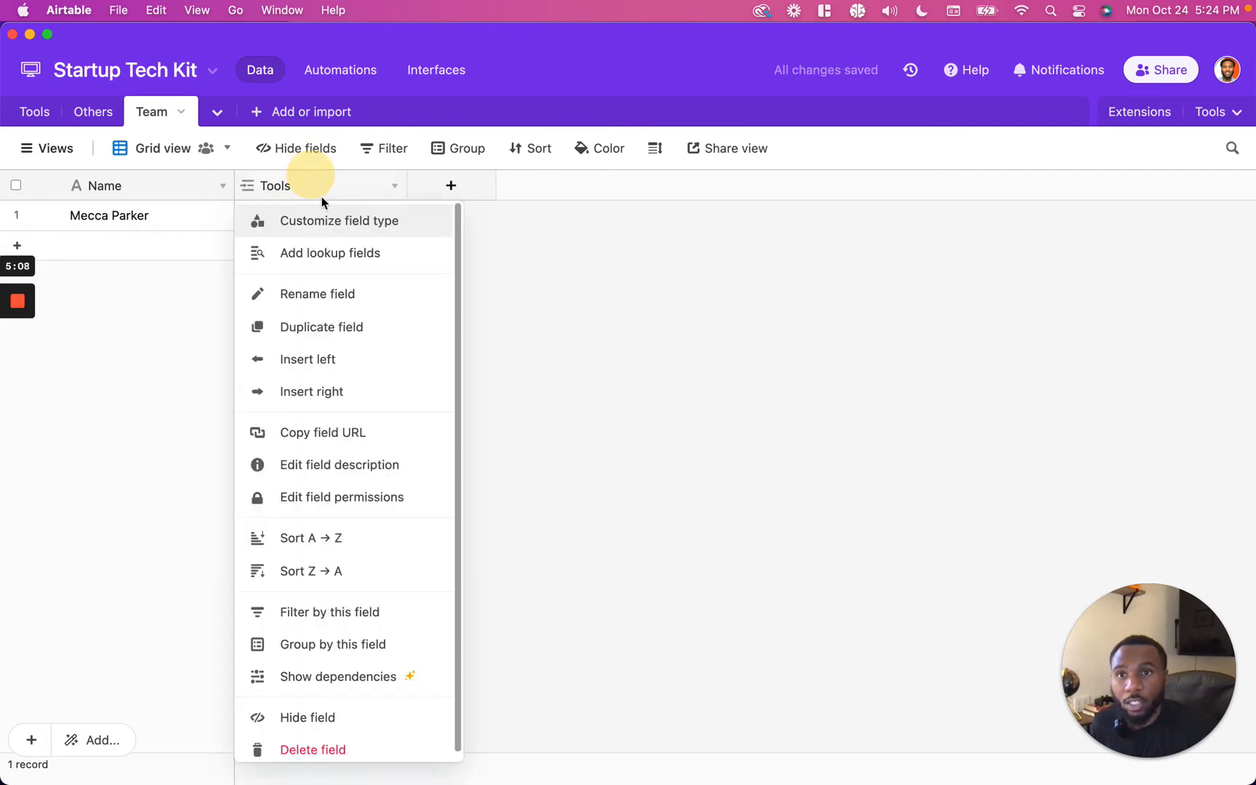
pyautogui.click(325, 359)
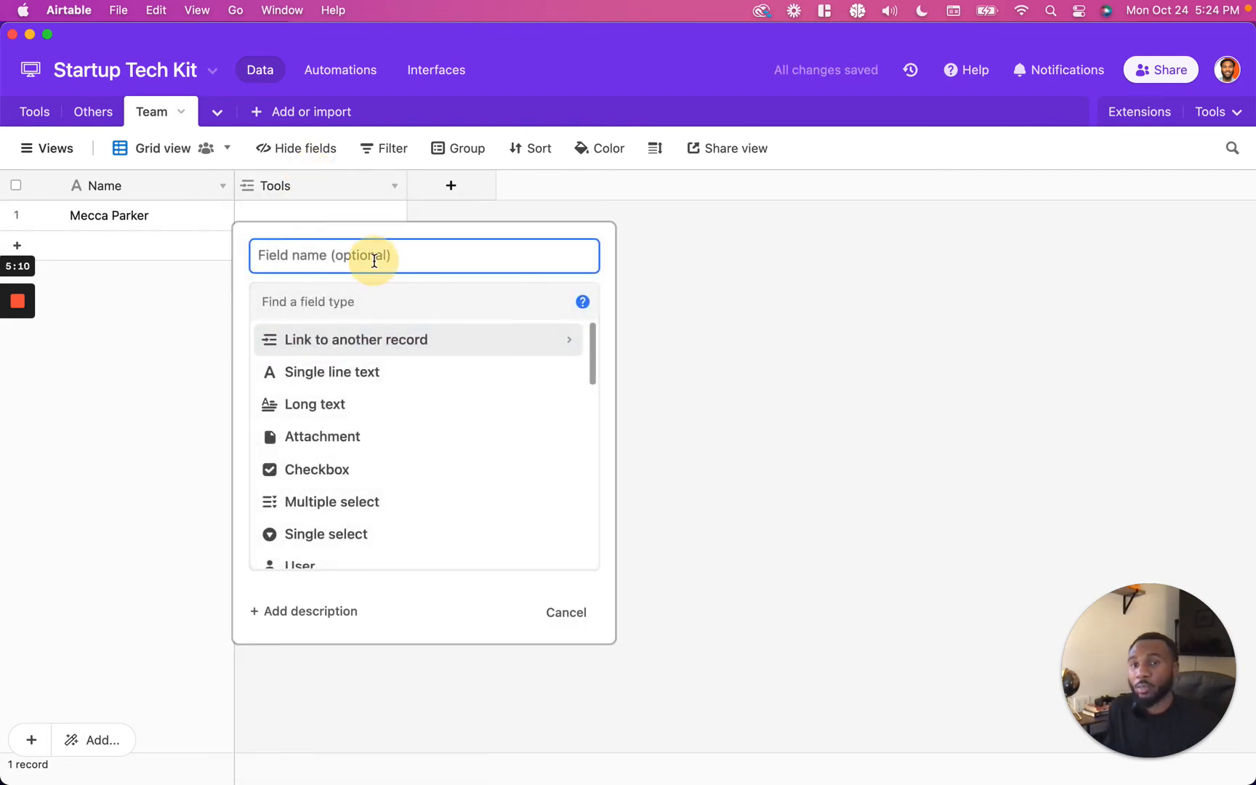
pyautogui.write('Type')
pyautogui.press('Tab')
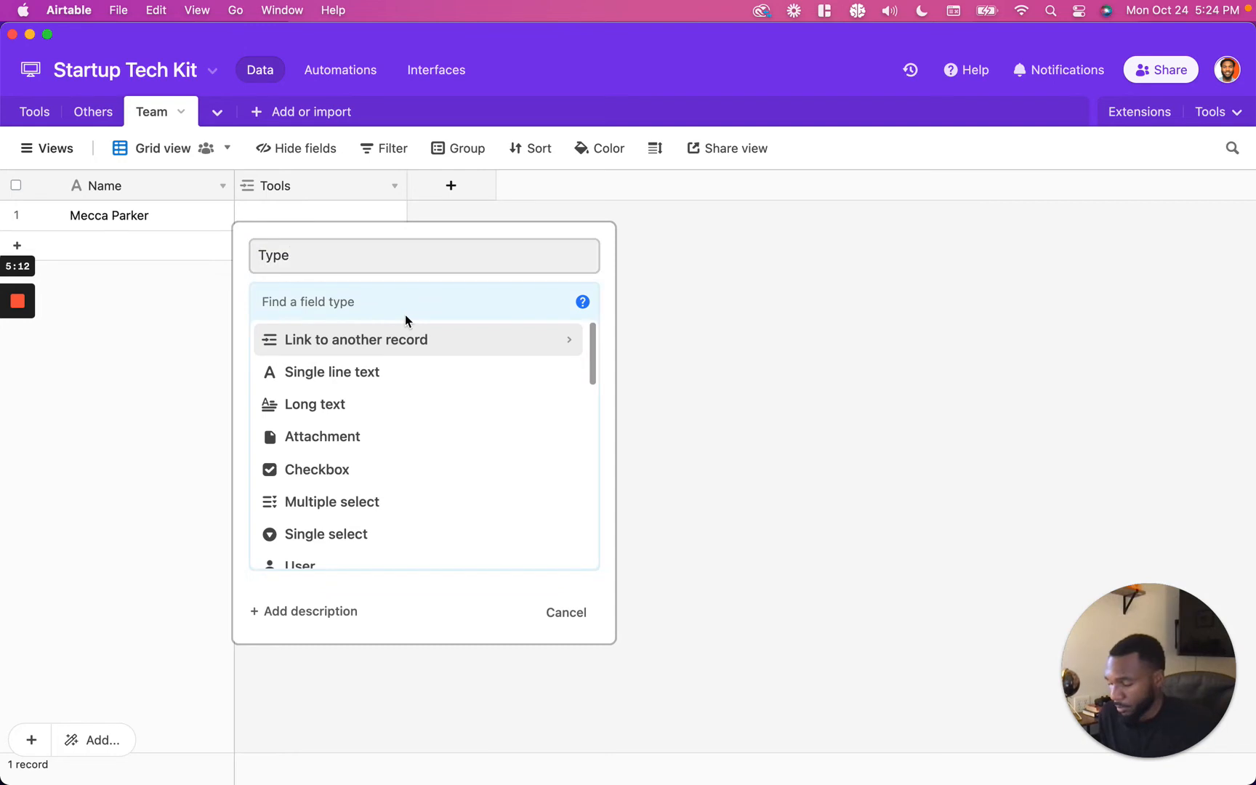
pyautogui.write('sing')
pyautogui.click(407, 364)
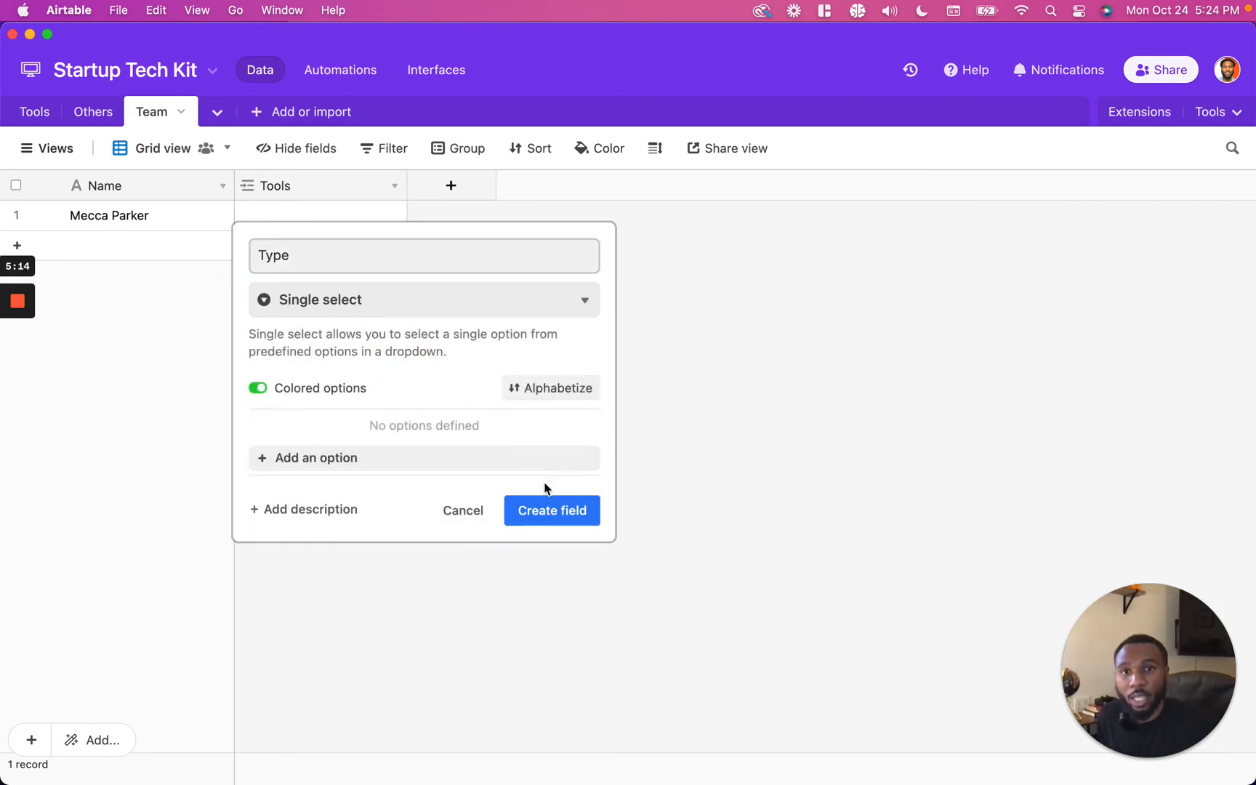
pyautogui.click(527, 463)
pyautogui.write('Ma')
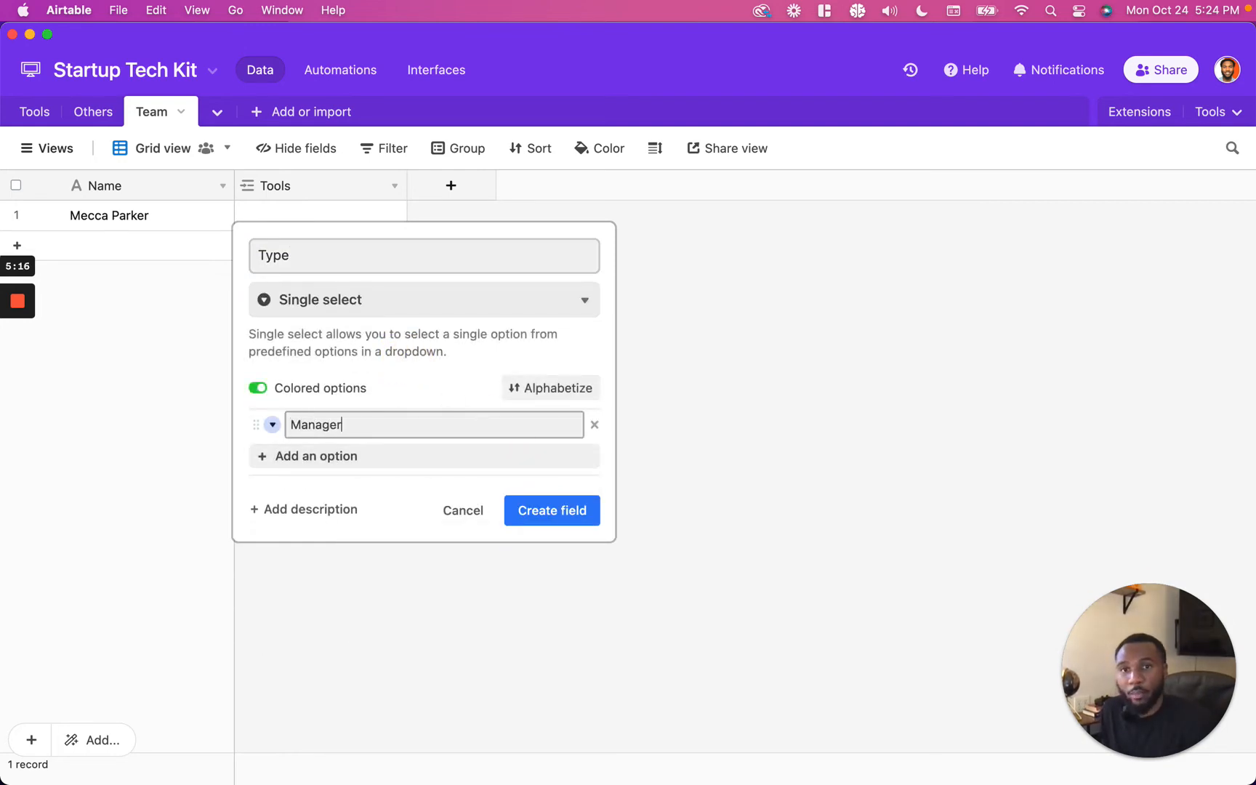
pyautogui.write('nager')
pyautogui.press('Return')
pyautogui.write('Analyst')
pyautogui.click(546, 538)
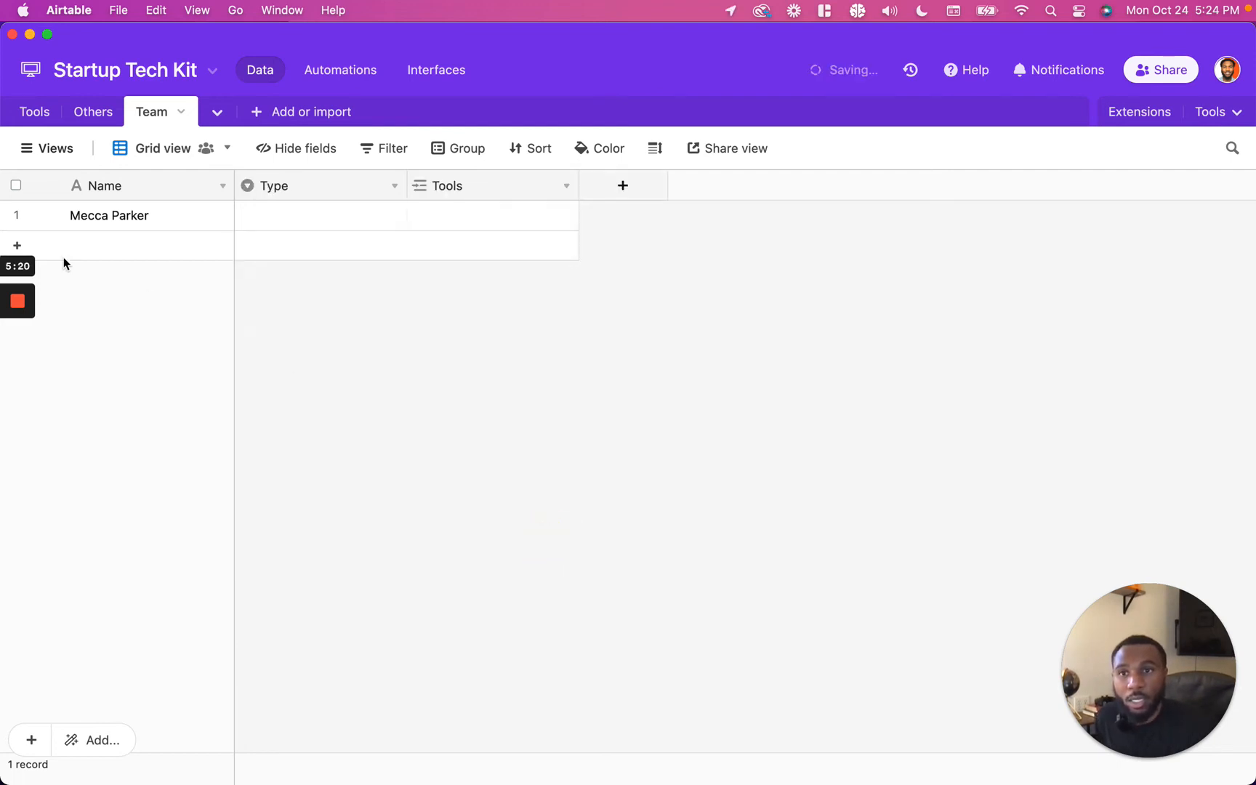
# Step: Add a second team record with a test member's name and set the first member's Type to Manager
pyautogui.click(36, 248)
pyautogui.write('Test')
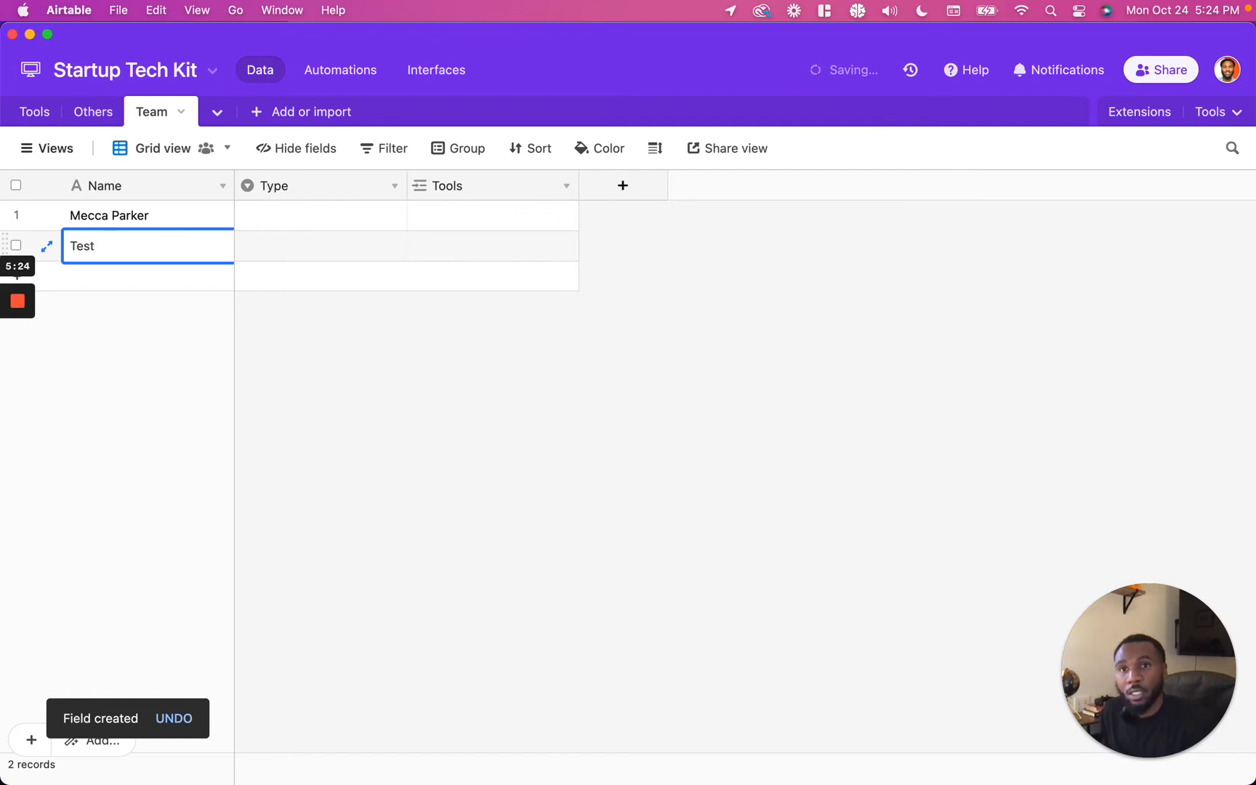
pyautogui.write(' Smith')
pyautogui.press('Tab')
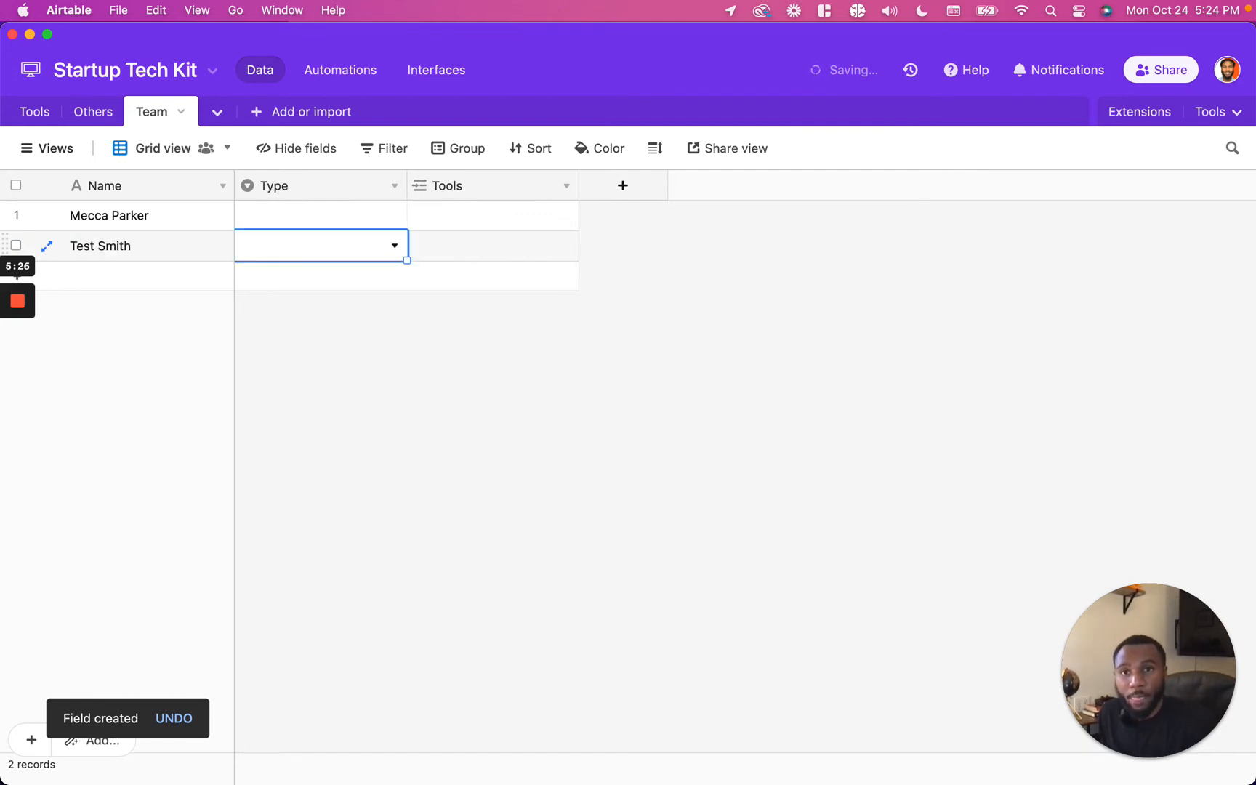
pyautogui.doubleClick(262, 215)
pyautogui.click(279, 316)
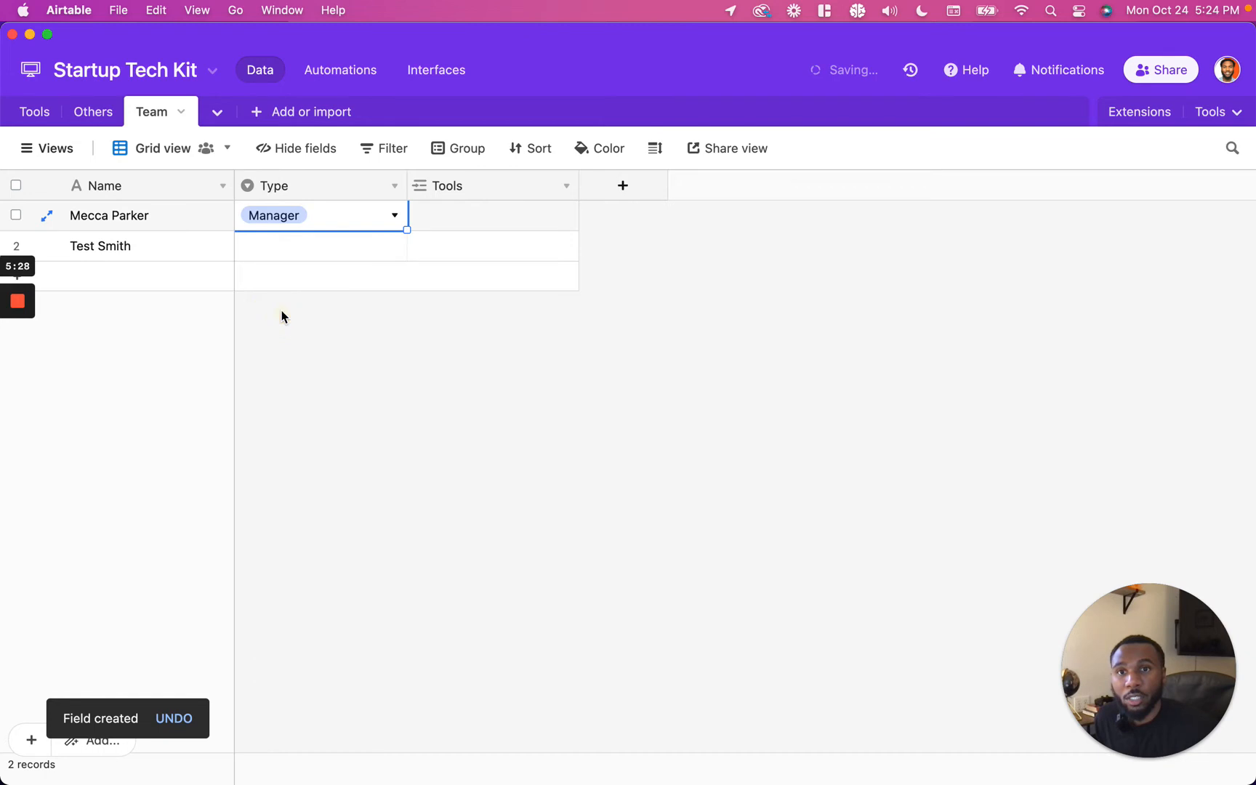
# Step: Set the second team member's Type to Analyst
pyautogui.click(283, 252)
pyautogui.click(286, 251)
pyautogui.click(297, 369)
pyautogui.click(346, 367)
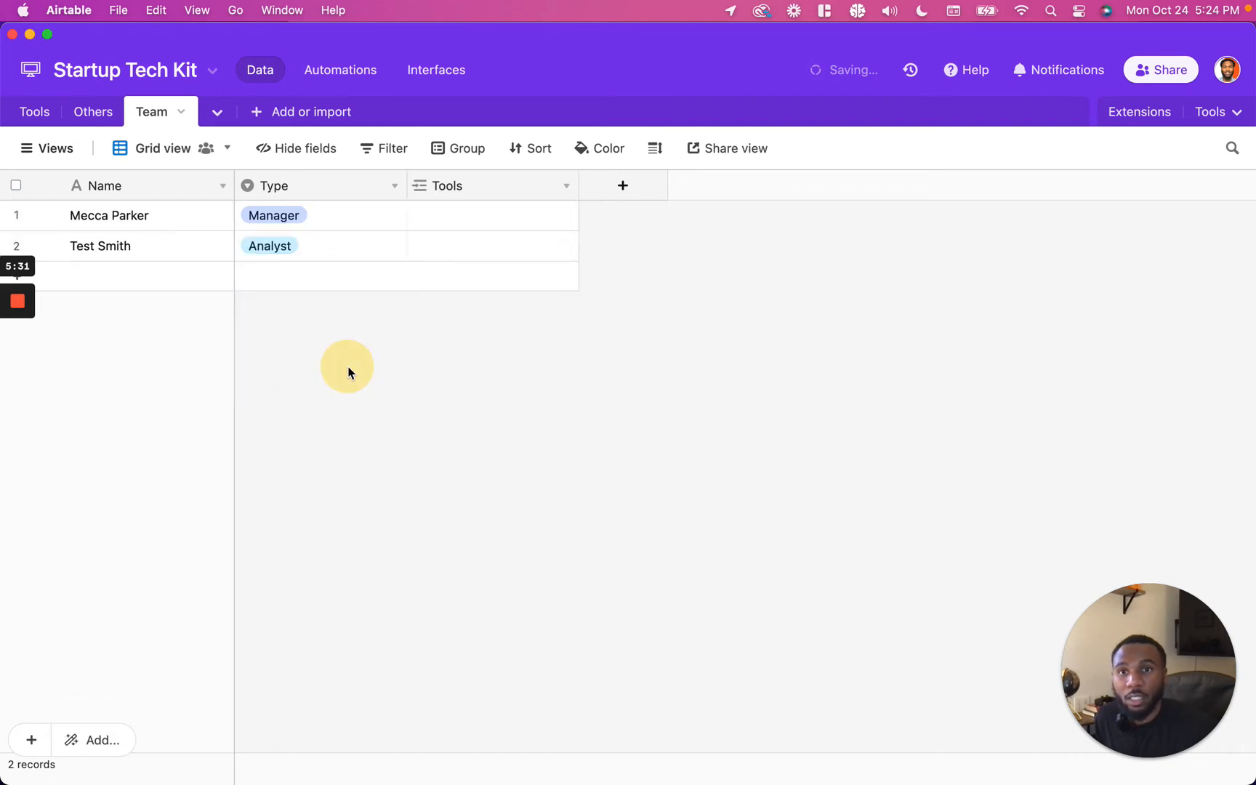
# Step: Create a new collaborative grid view in the Team table named Managers
pyautogui.click(24, 151)
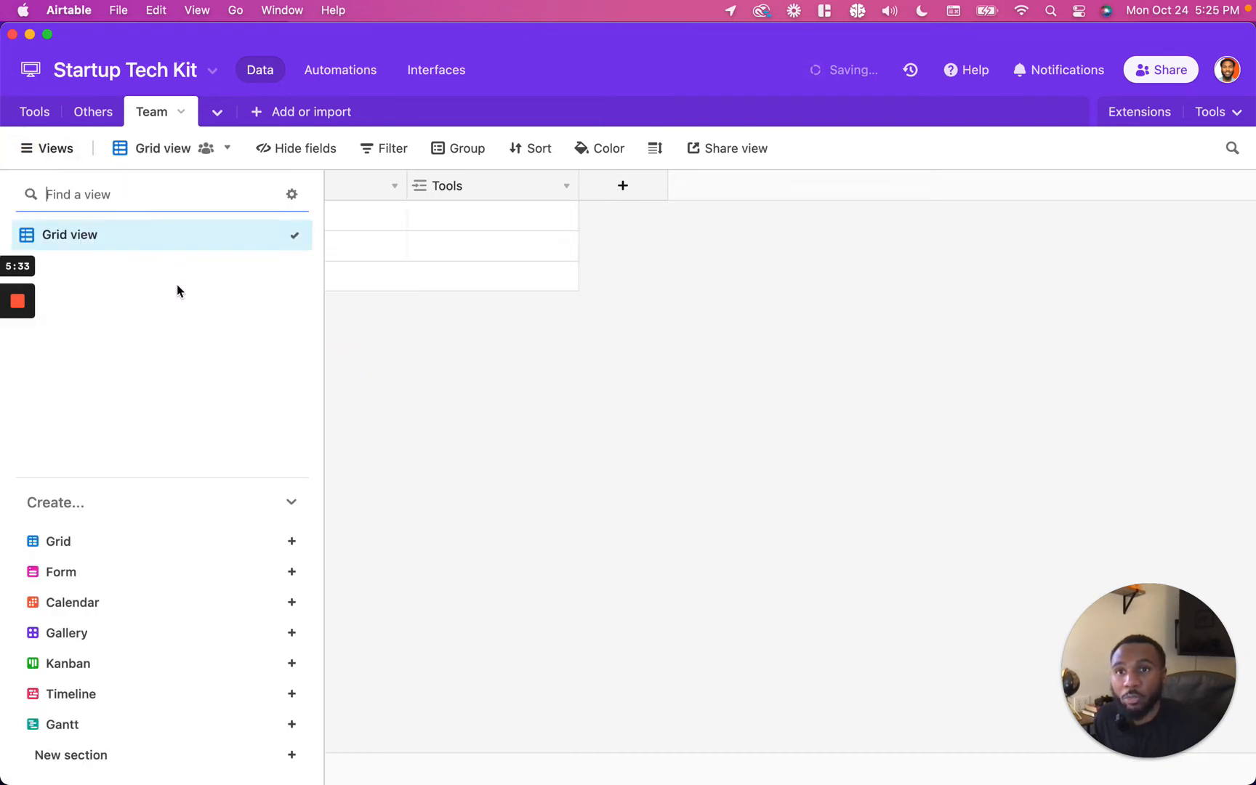
pyautogui.click(104, 538)
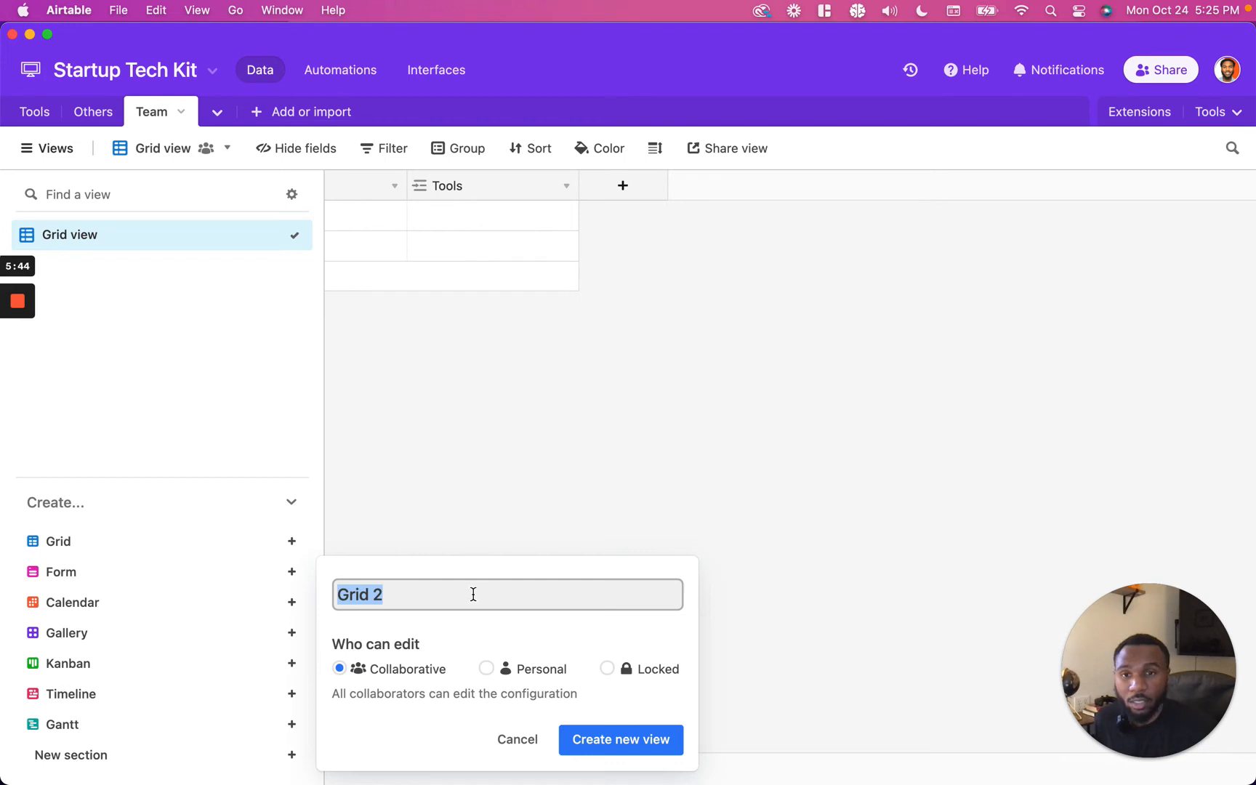
pyautogui.write('Manager')
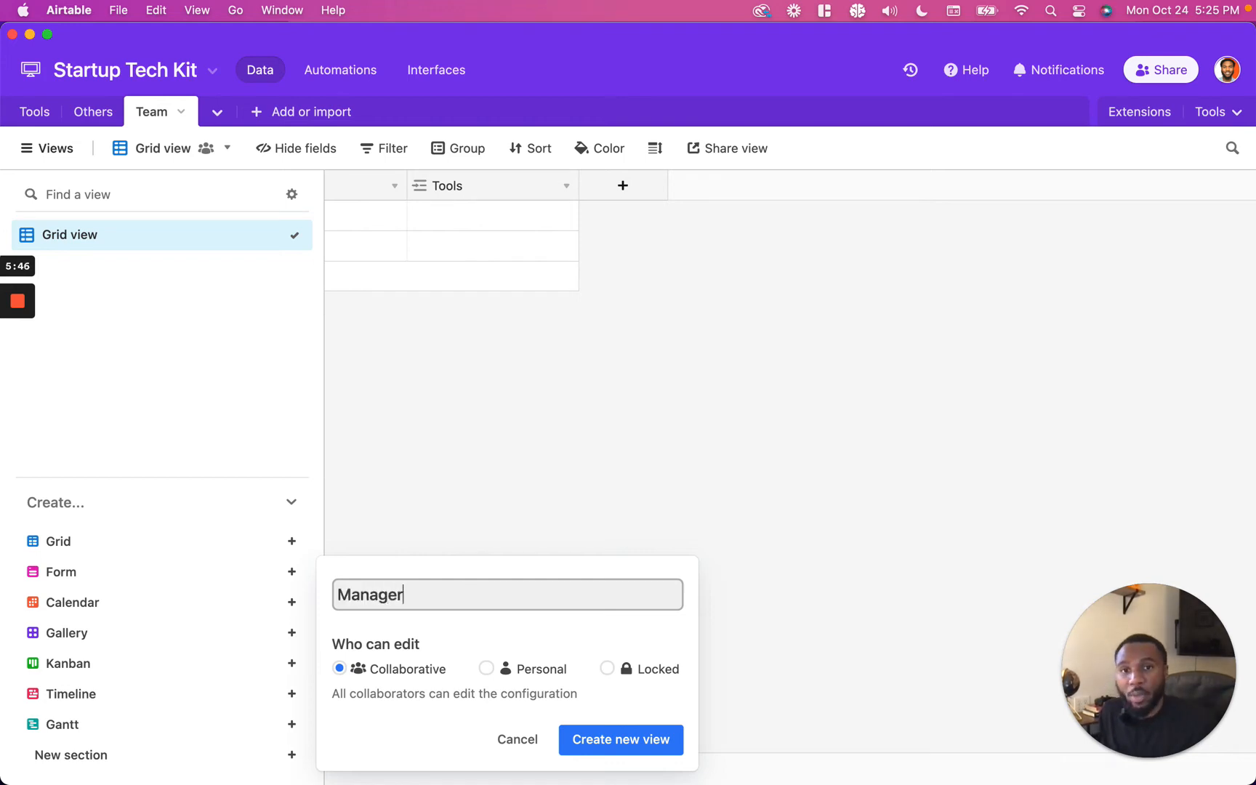
pyautogui.click(597, 742)
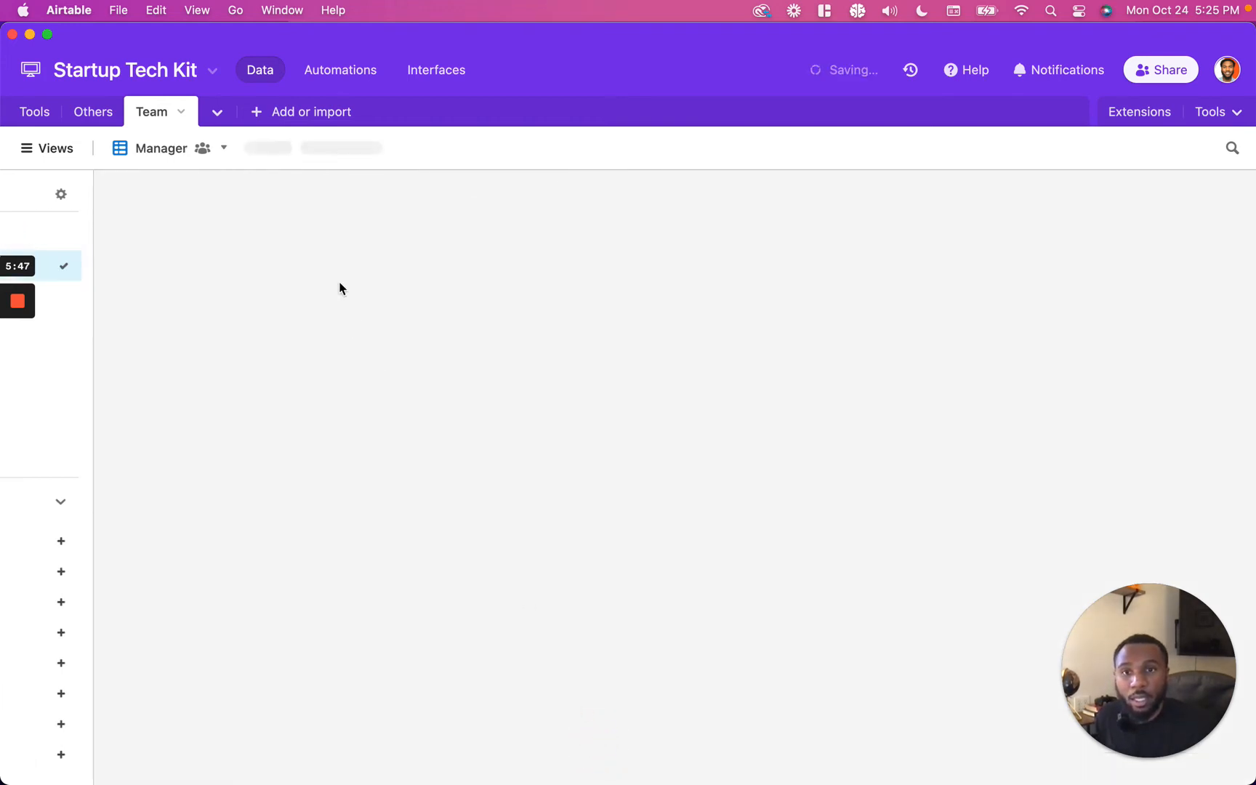
pyautogui.doubleClick(168, 149)
pyautogui.press('Right')
pyautogui.write('s')
pyautogui.press('Return')
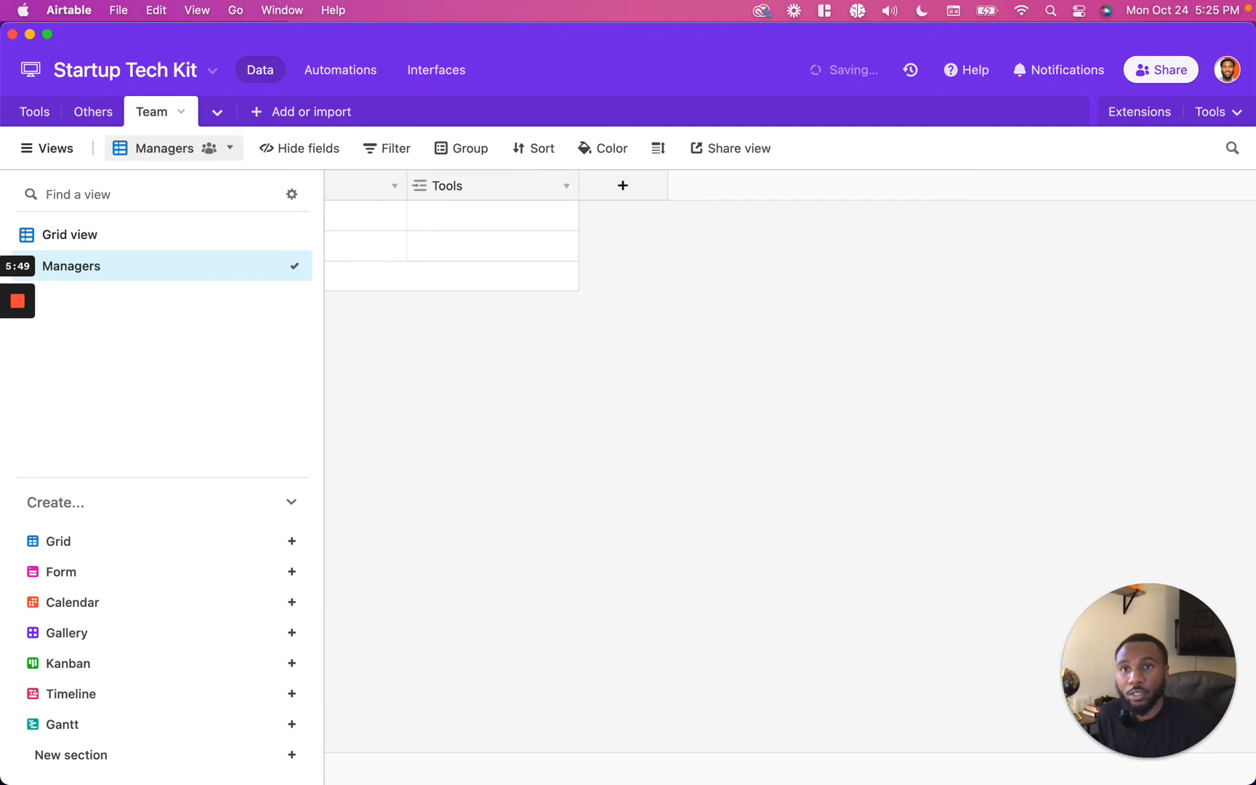
# Step: Filter the Managers view to show only records where Type is Manager
pyautogui.click(378, 164)
pyautogui.click(392, 224)
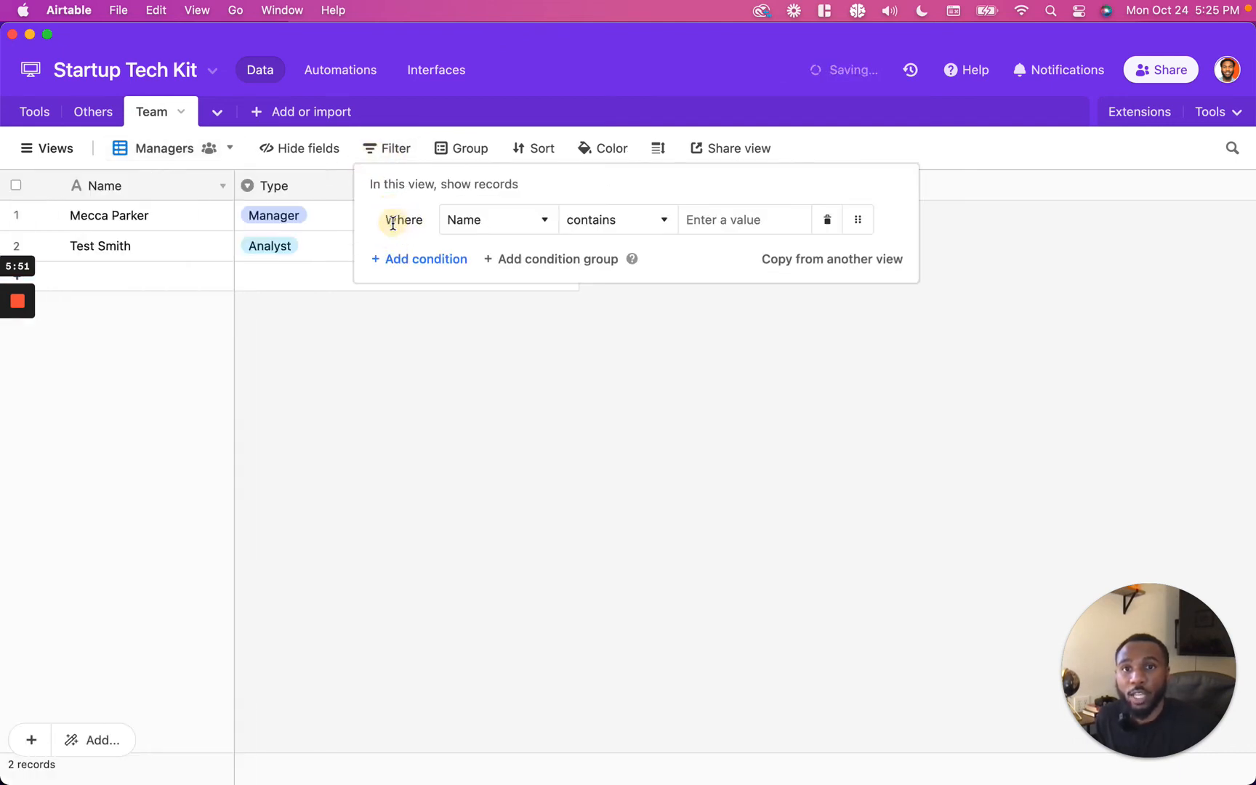
pyautogui.click(461, 221)
pyautogui.click(488, 313)
pyautogui.click(710, 222)
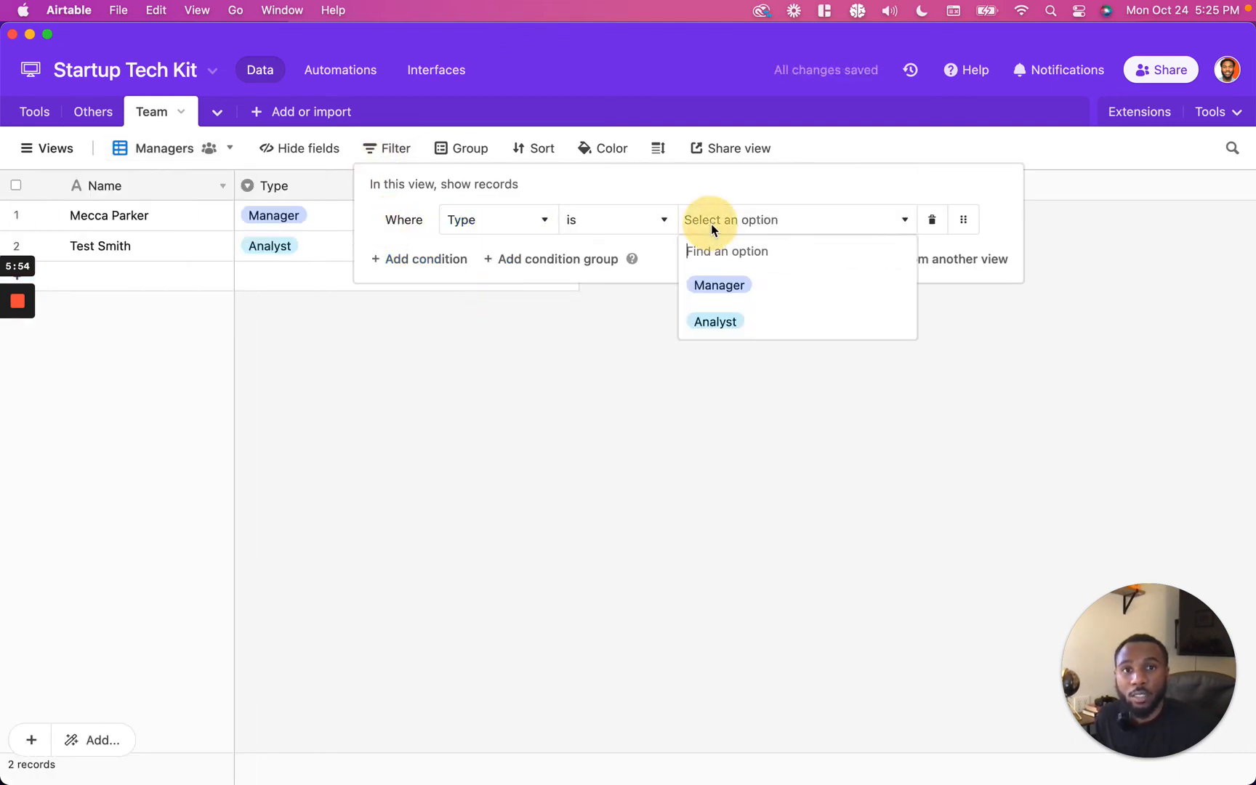
pyautogui.click(735, 301)
pyautogui.click(704, 367)
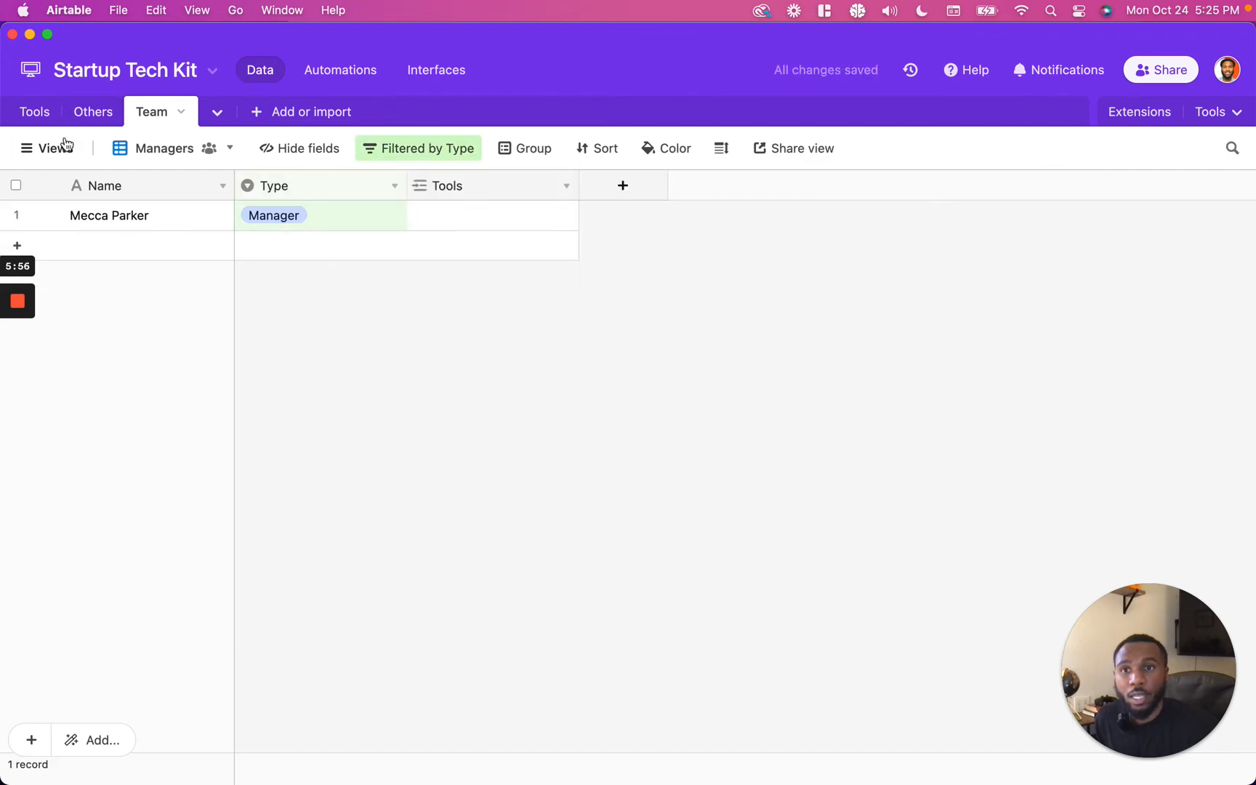
# Step: Duplicate the Managers view and rename the copy Analysts
pyautogui.click(52, 148)
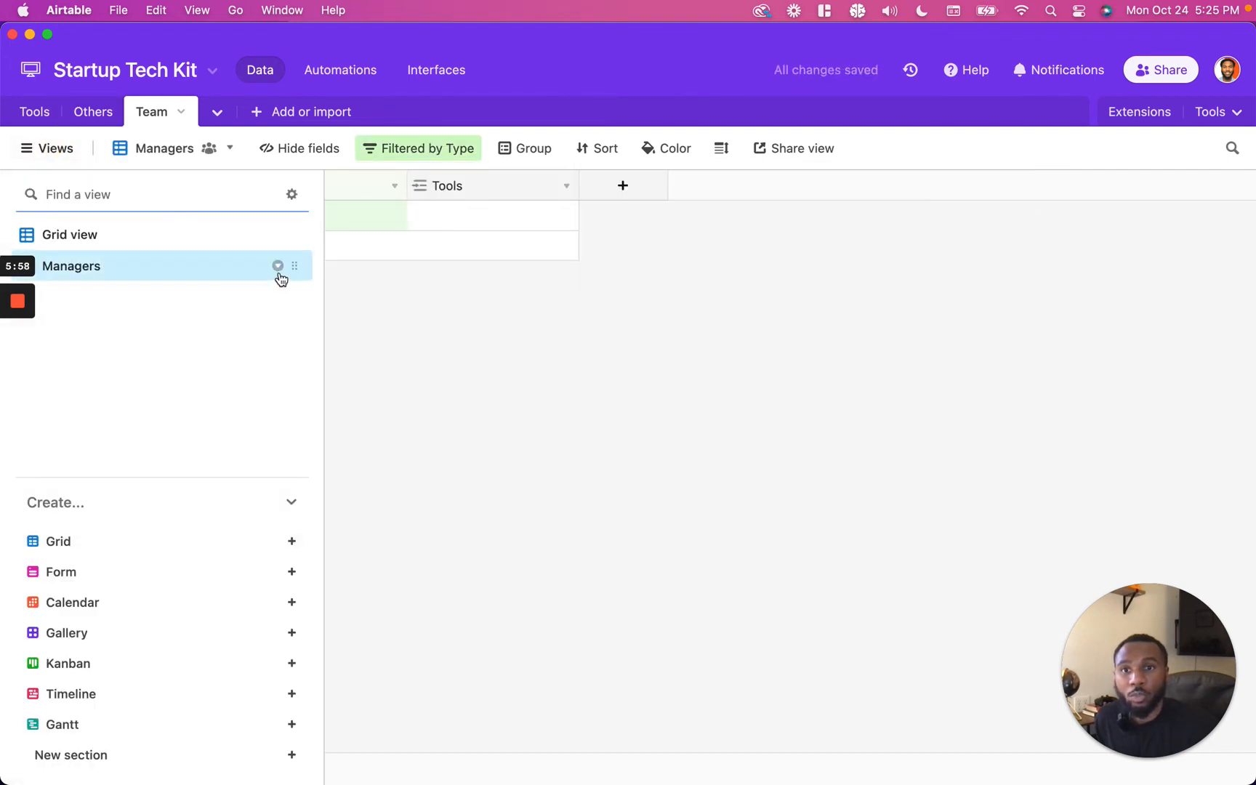
pyautogui.click(277, 266)
pyautogui.click(304, 370)
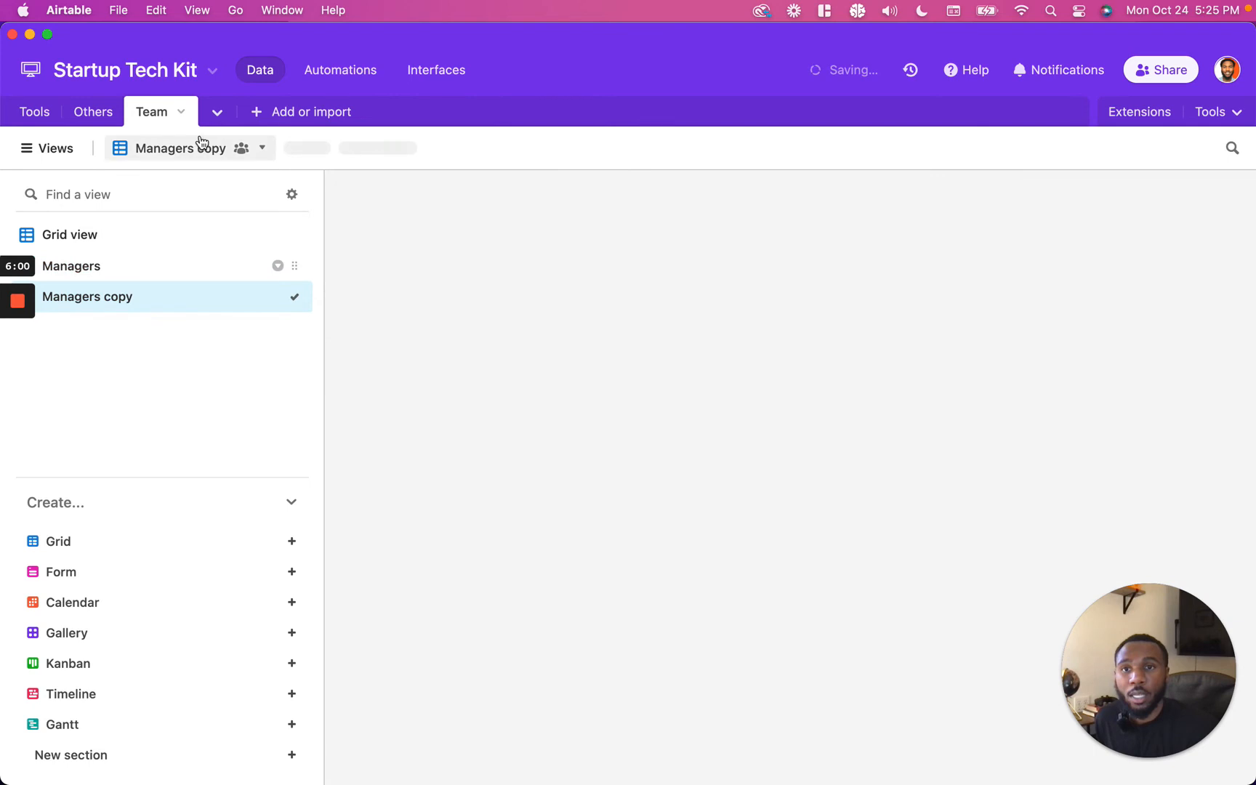
pyautogui.doubleClick(183, 136)
pyautogui.tripleClick(183, 135)
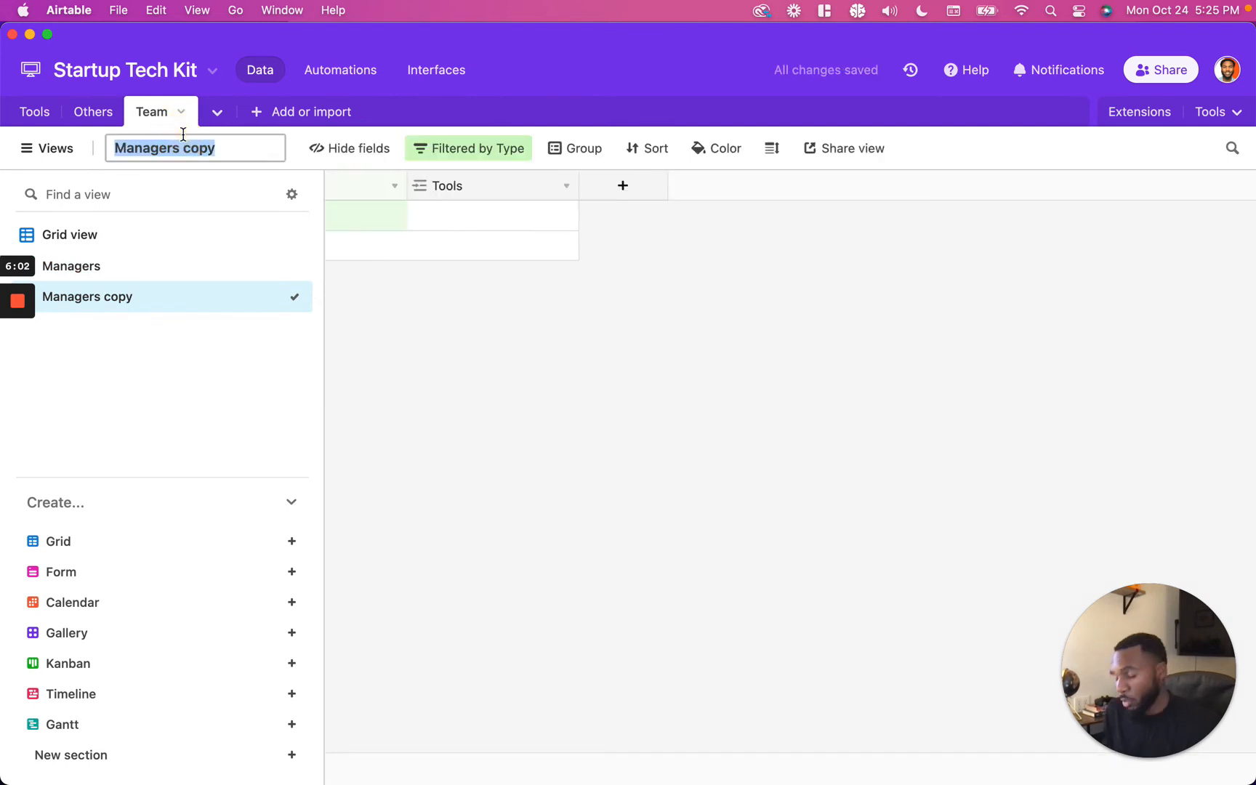
pyautogui.write('Analysts')
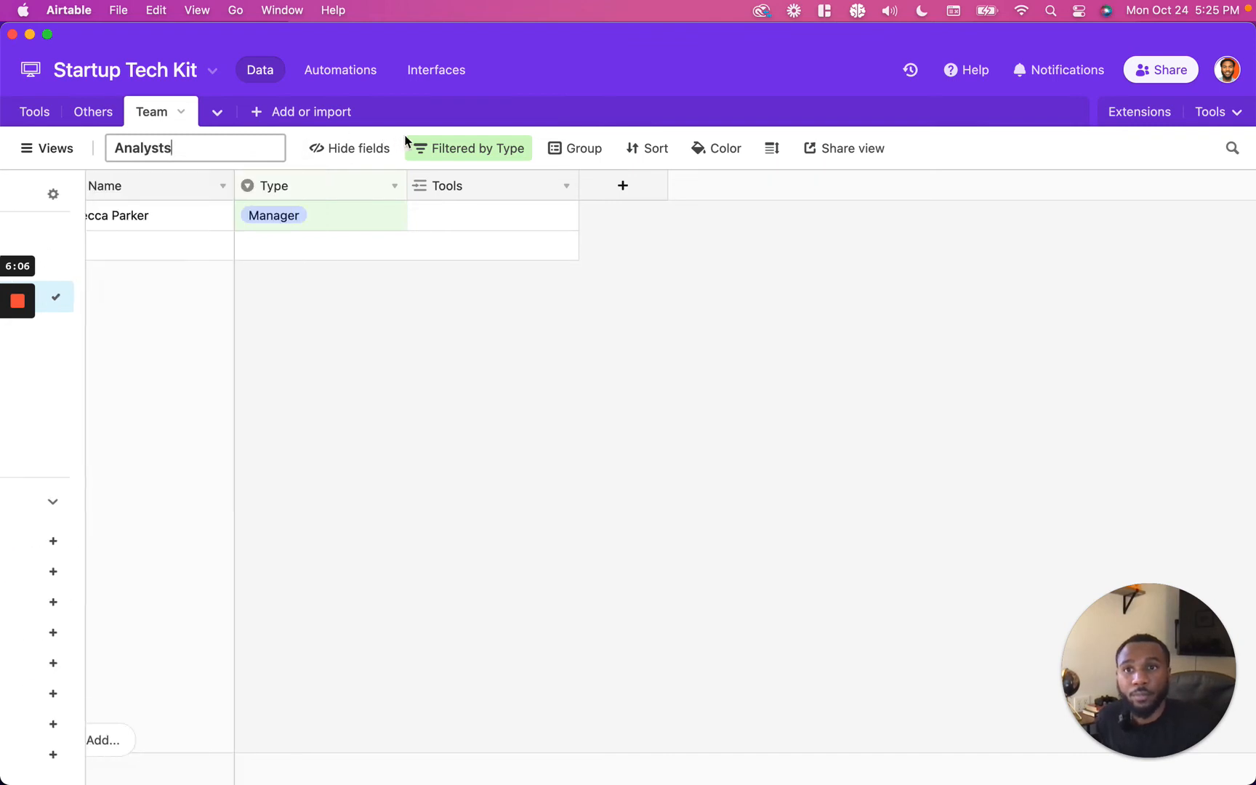
# Step: Change the Analysts view's filter so Type is Analyst
pyautogui.click(449, 147)
pyautogui.click(689, 221)
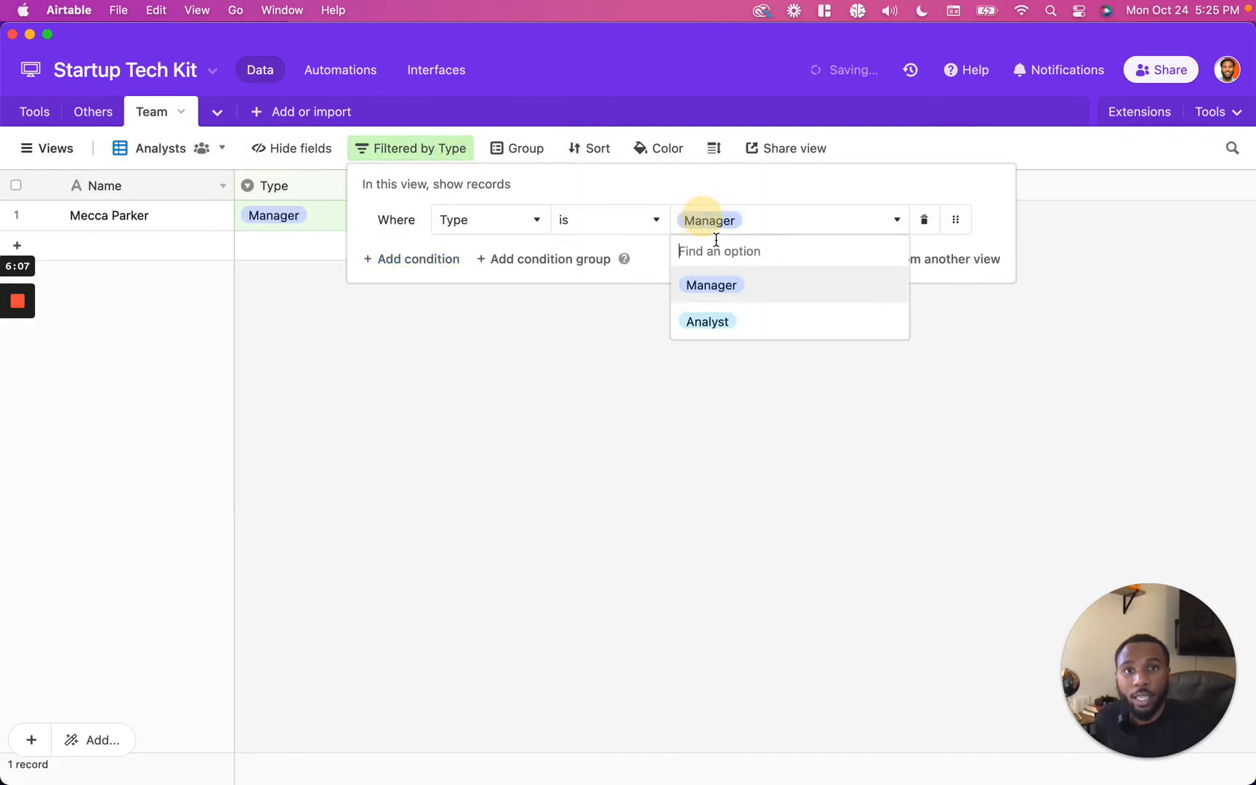
pyautogui.click(712, 320)
pyautogui.click(687, 380)
# Step: Return to the Tools form and limit the Team Member field's record selection to the Managers view
pyautogui.click(38, 148)
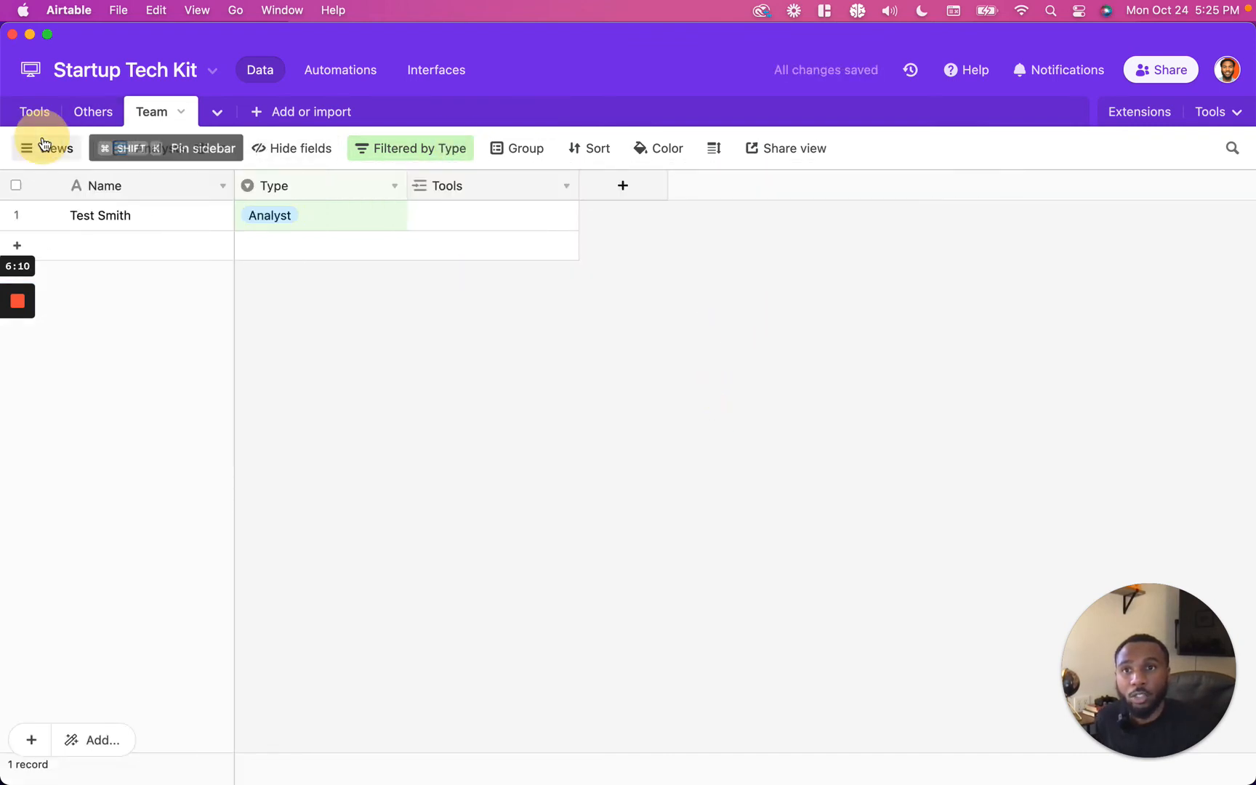
pyautogui.click(37, 111)
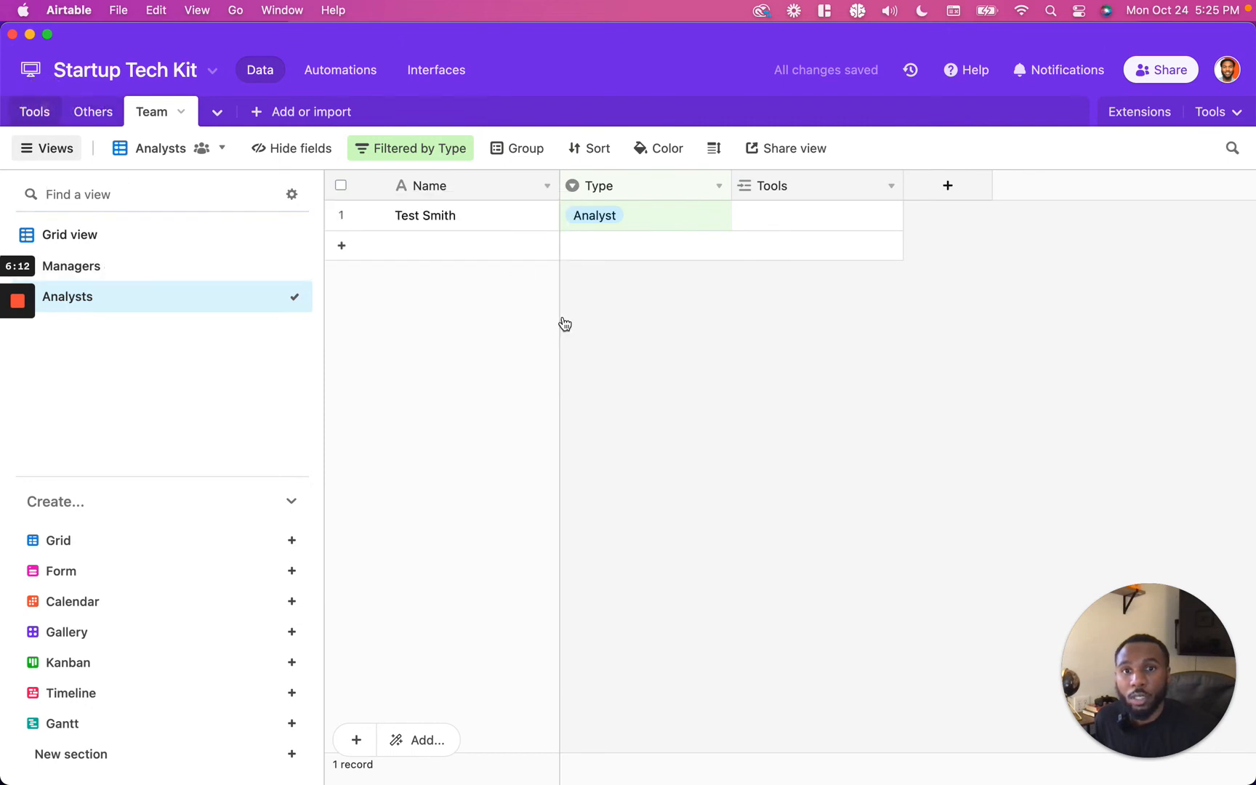
pyautogui.scroll(-10, 696, 473)
pyautogui.scroll(-3, 701, 483)
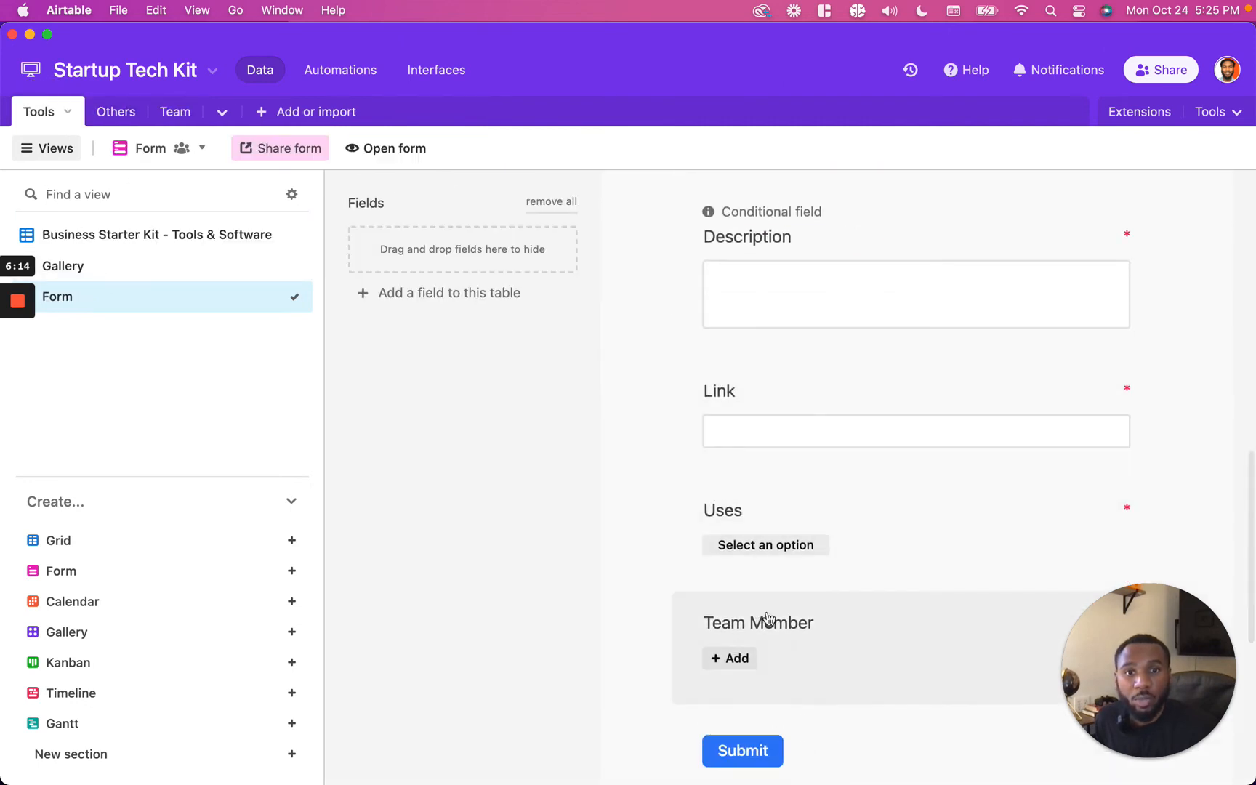
pyautogui.click(789, 626)
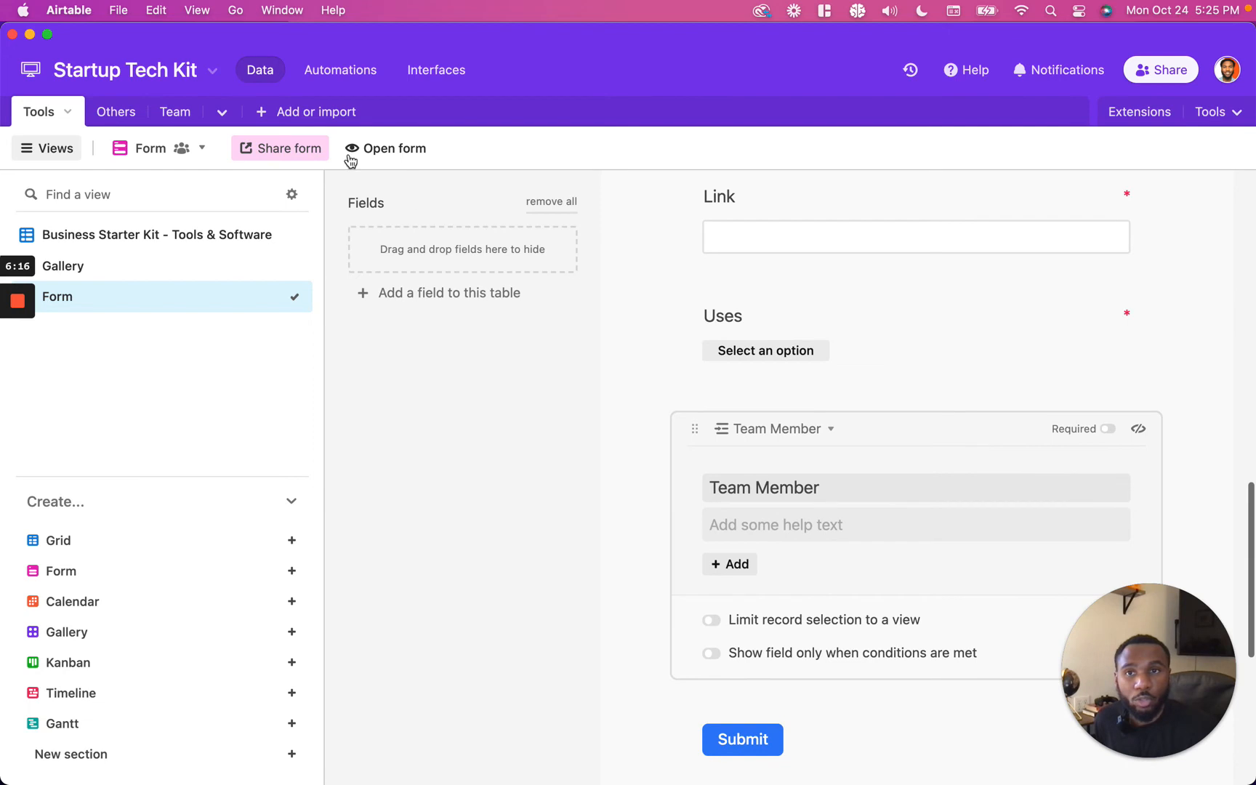
pyautogui.click(48, 148)
pyautogui.scroll(-1, 649, 576)
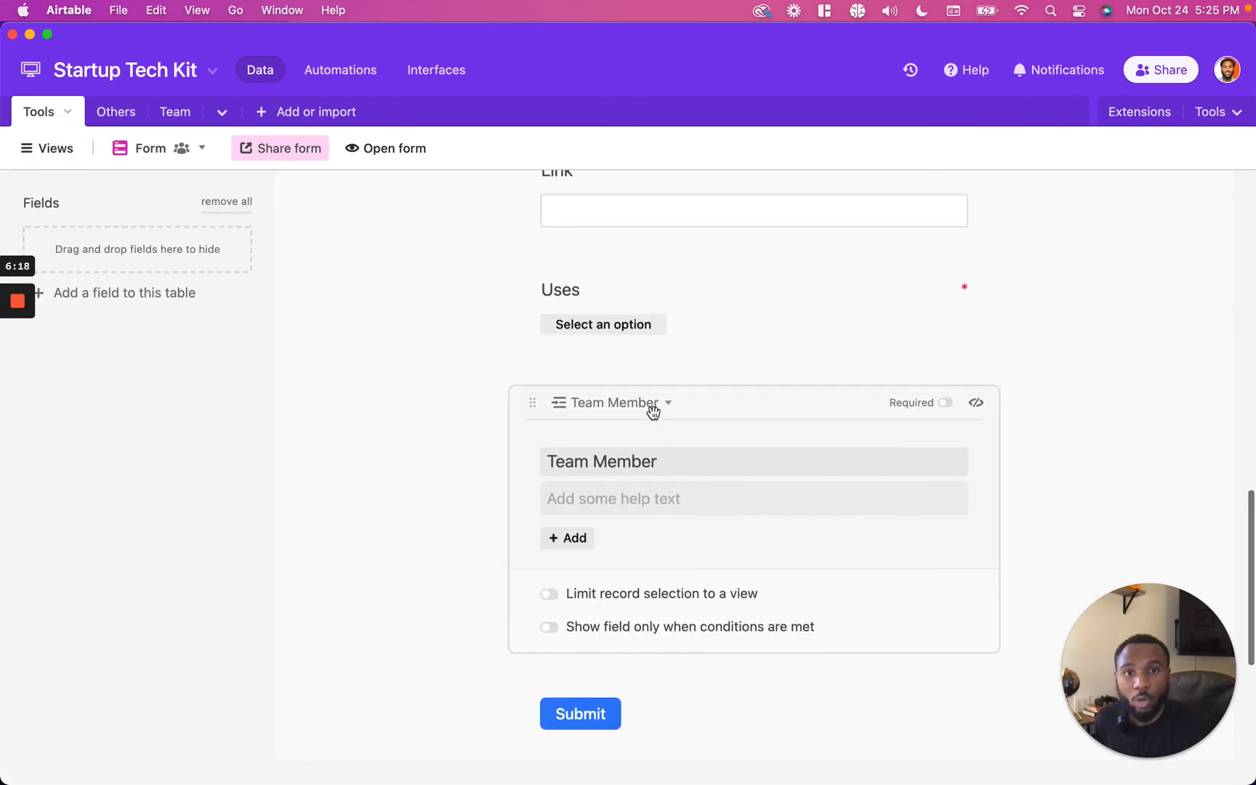
pyautogui.click(643, 601)
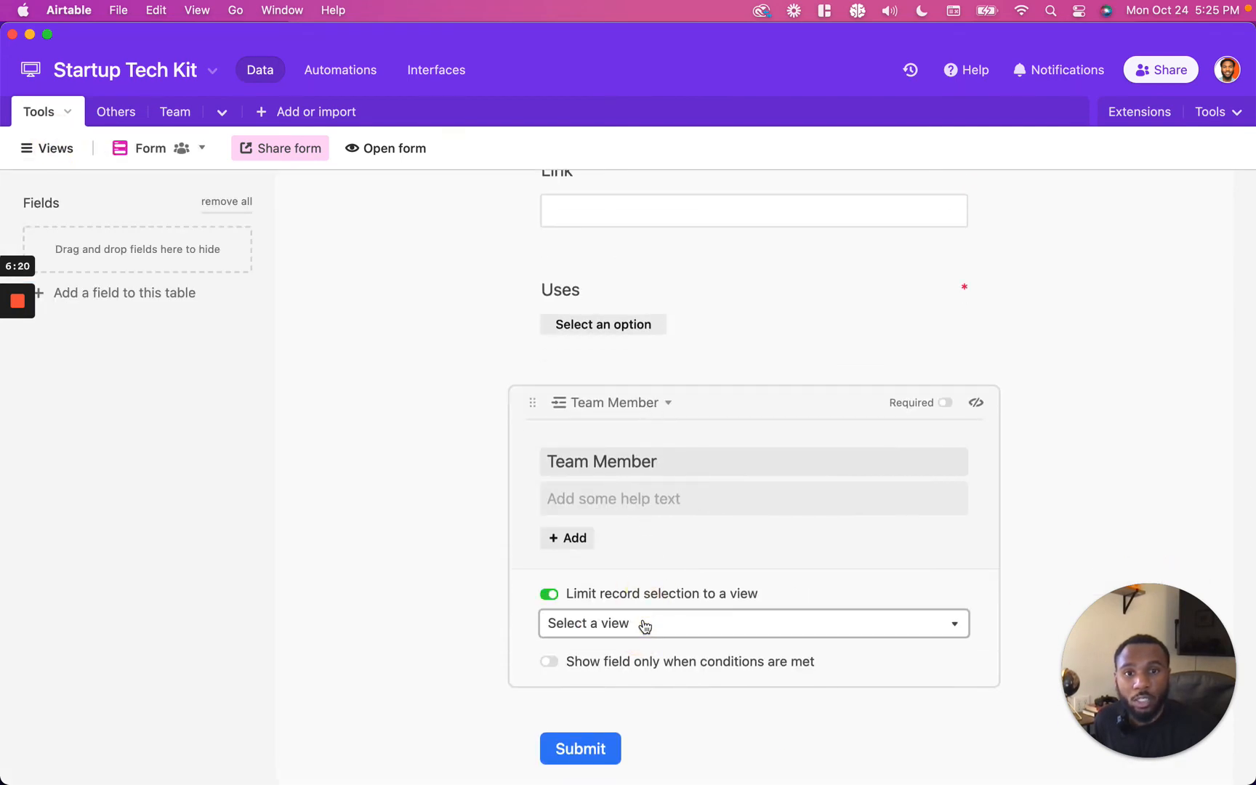
pyautogui.scroll(-1, 644, 625)
pyautogui.click(645, 598)
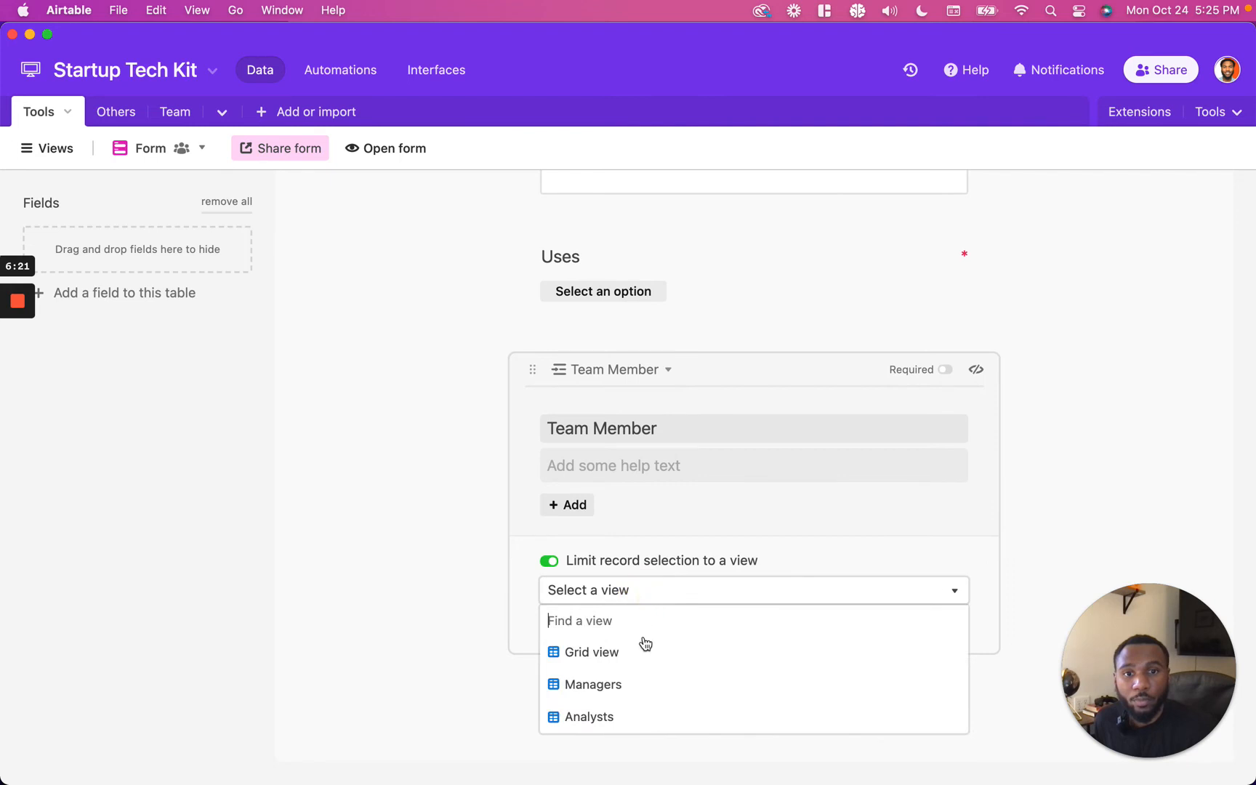
pyautogui.click(628, 687)
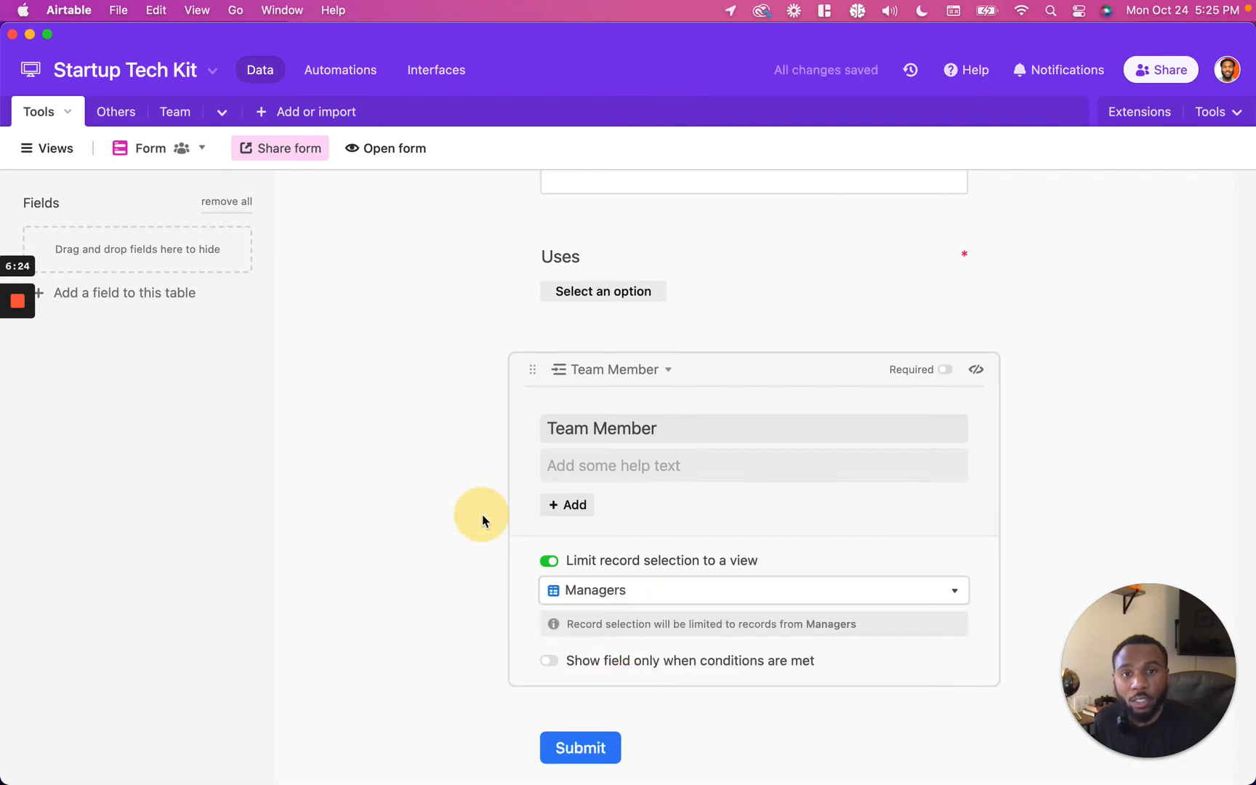
# Step: Open the Team Member picker in the form preview to check which records are selectable
pyautogui.click(483, 521)
pyautogui.click(570, 401)
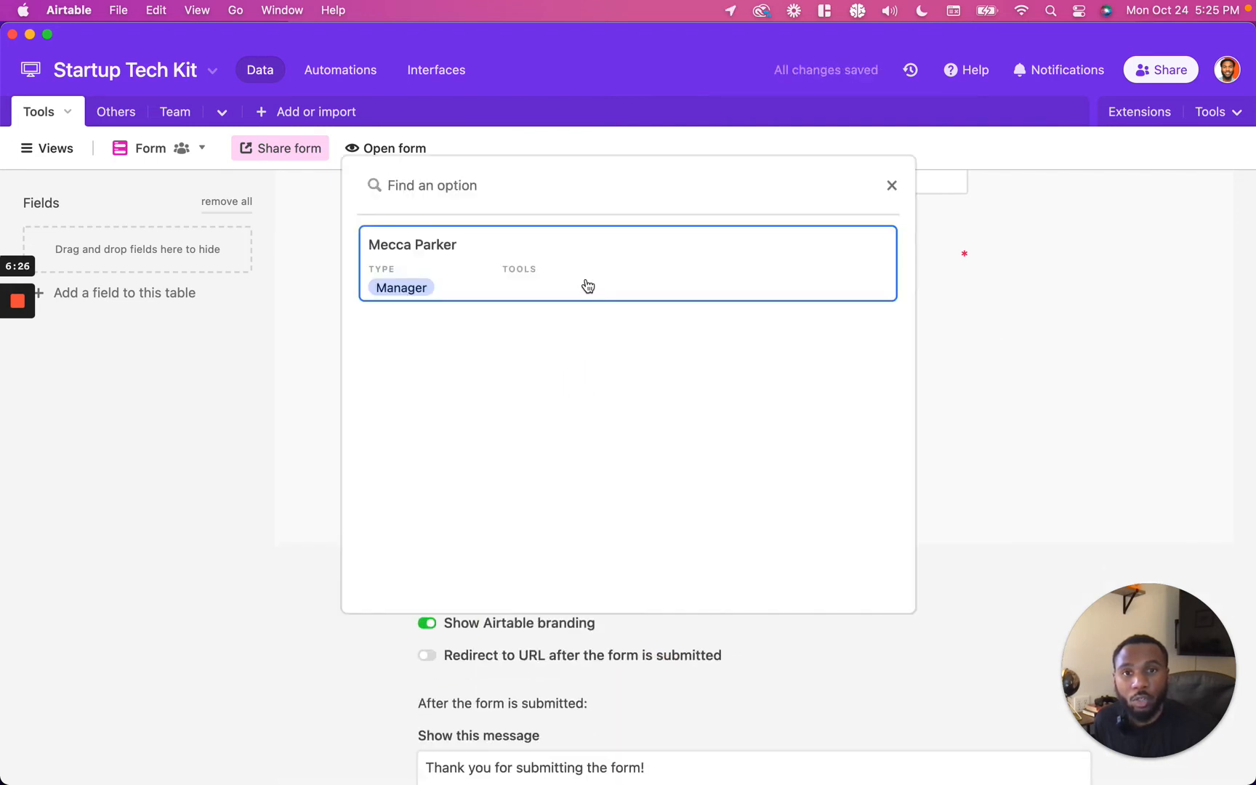
pyautogui.click(1081, 427)
# Step: Switch the Team Member field's record limit to the Analysts view and preview the selectable records
pyautogui.click(626, 401)
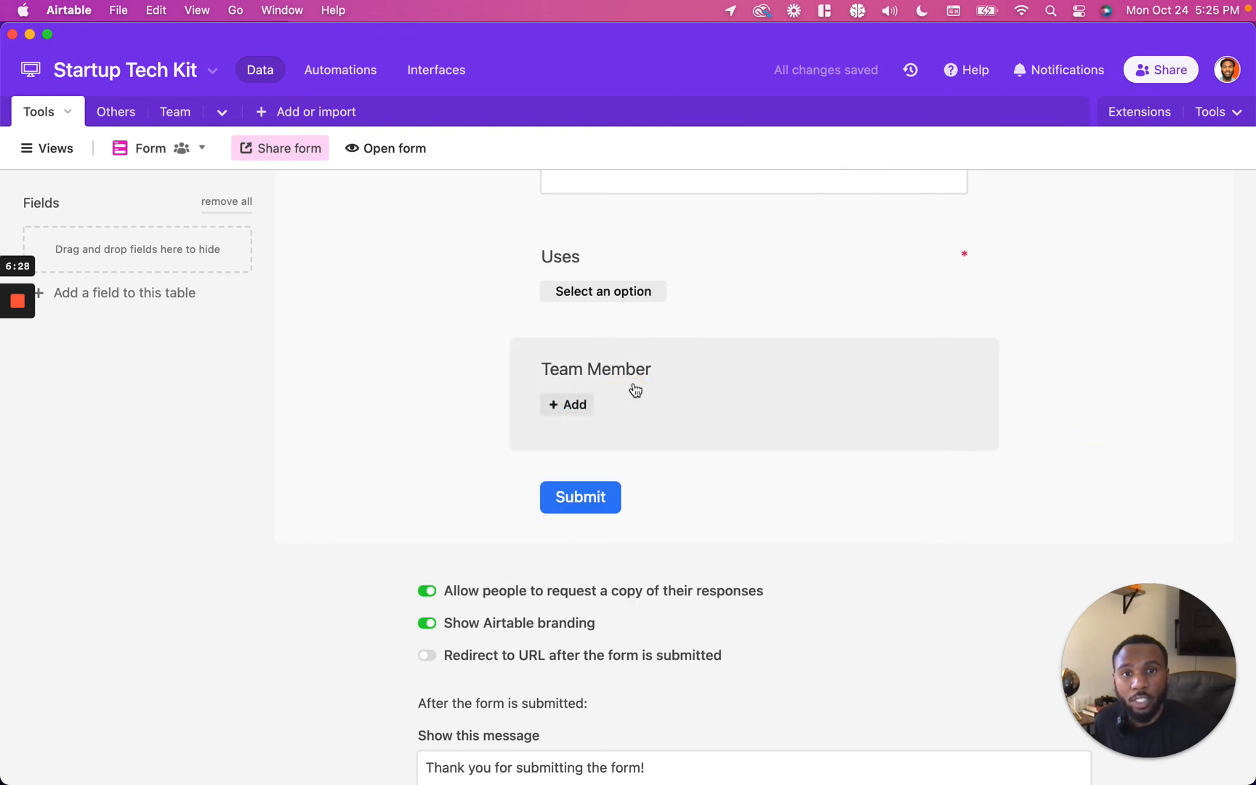
pyautogui.click(635, 391)
pyautogui.click(596, 590)
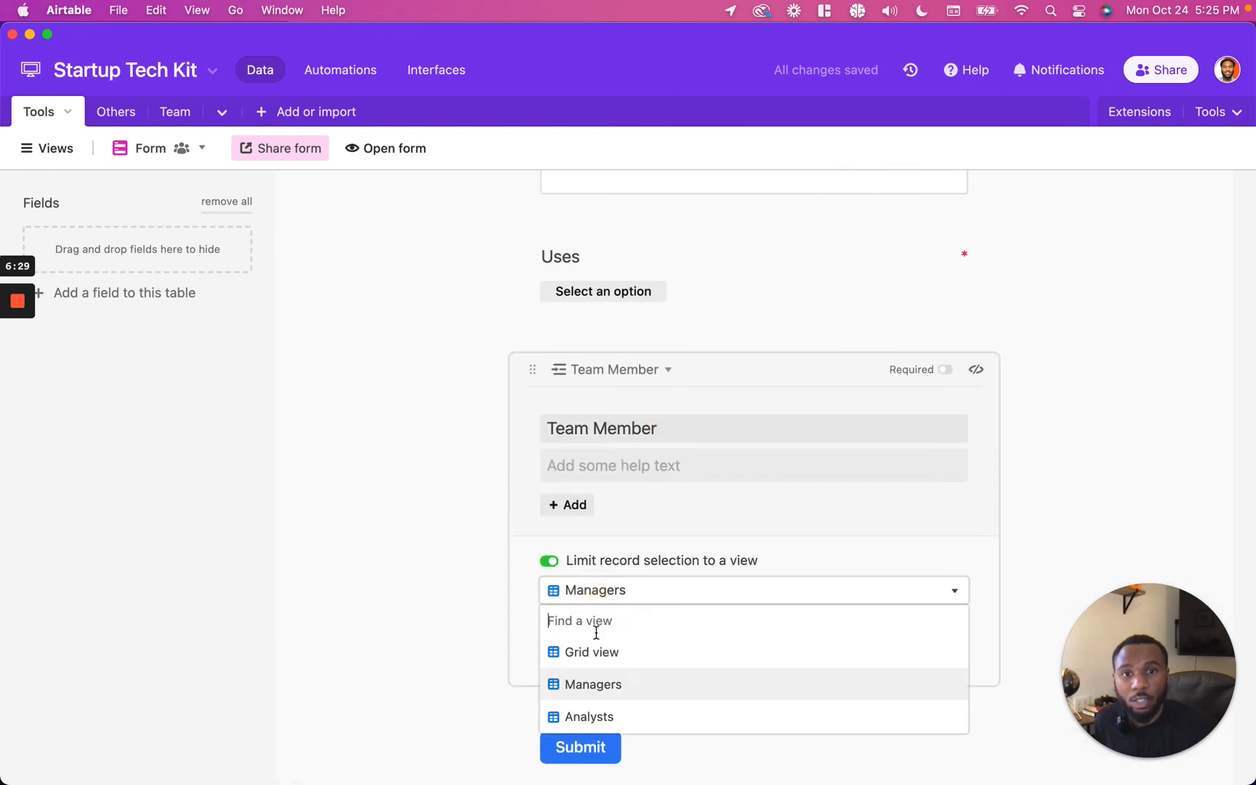
pyautogui.click(584, 714)
pyautogui.click(566, 504)
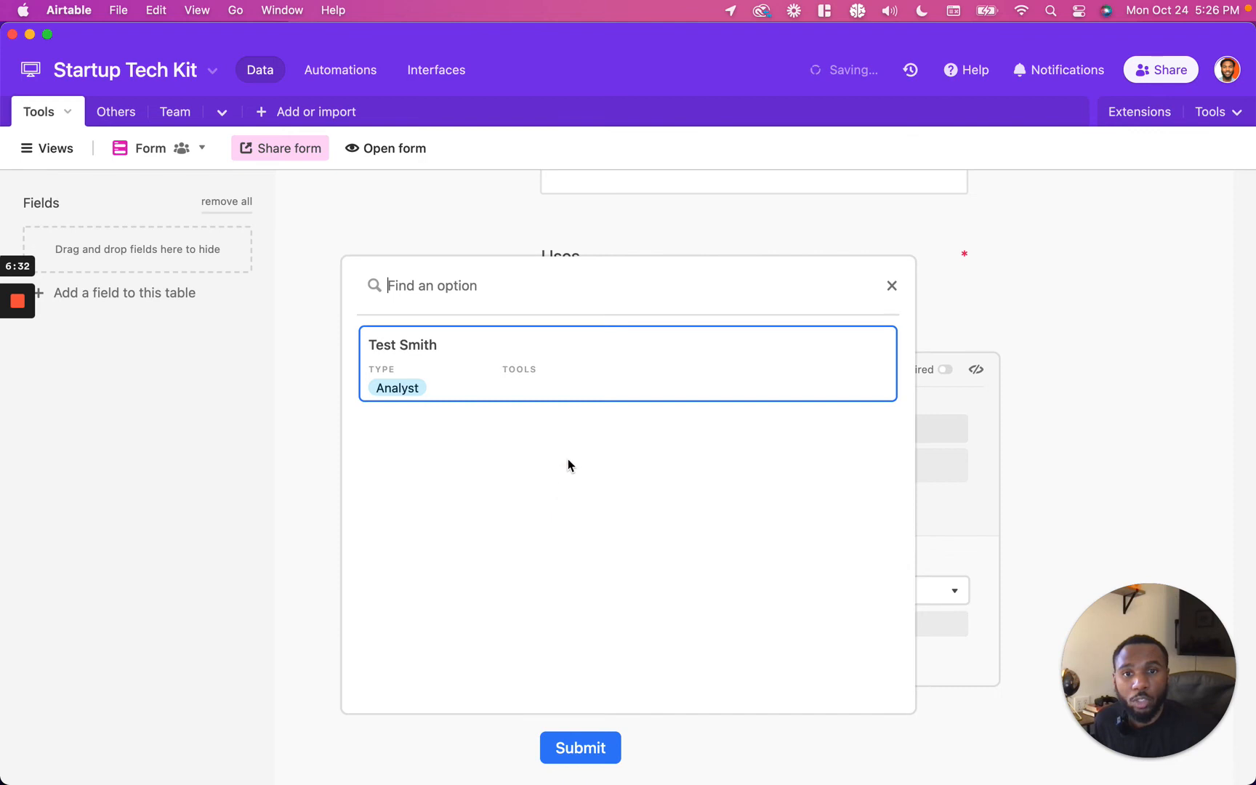
pyautogui.click(1088, 438)
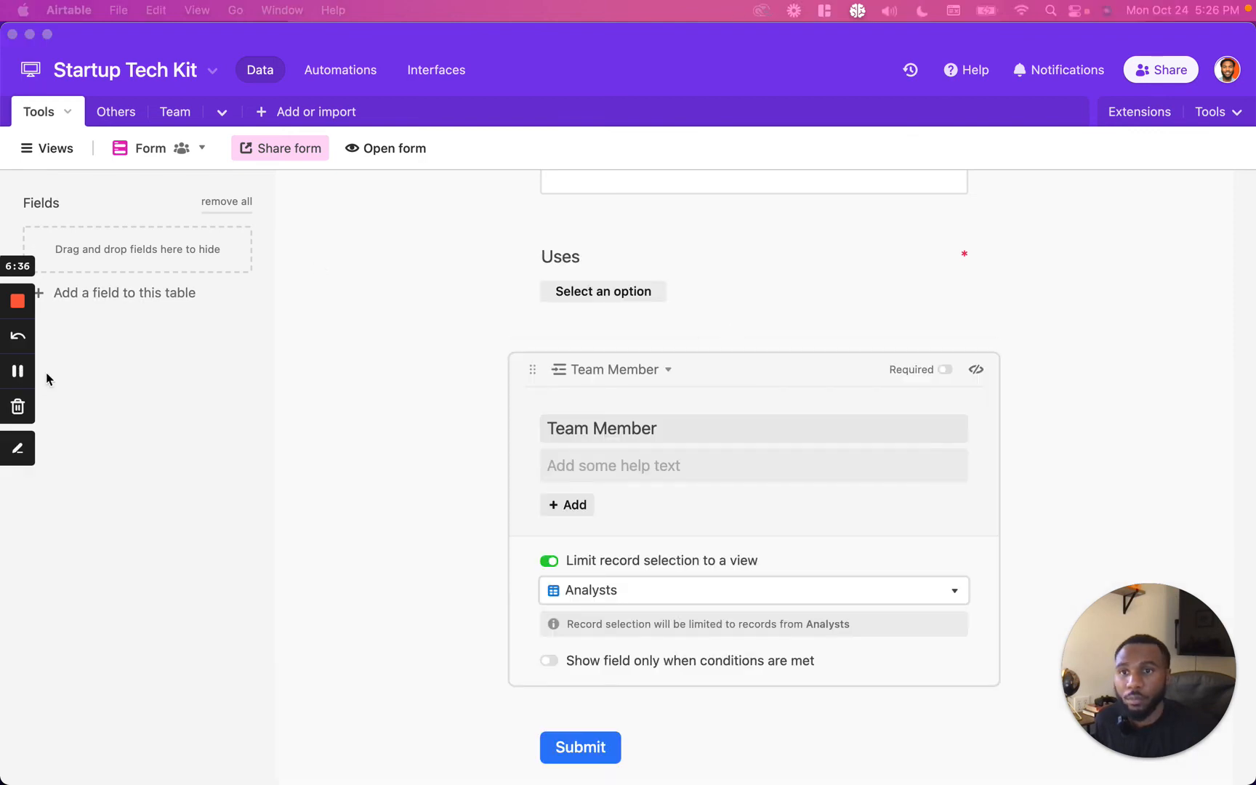
# Step: Turn off Airtable branding in the form's settings
pyautogui.scroll(-3, 424, 401)
pyautogui.scroll(-3, 424, 401)
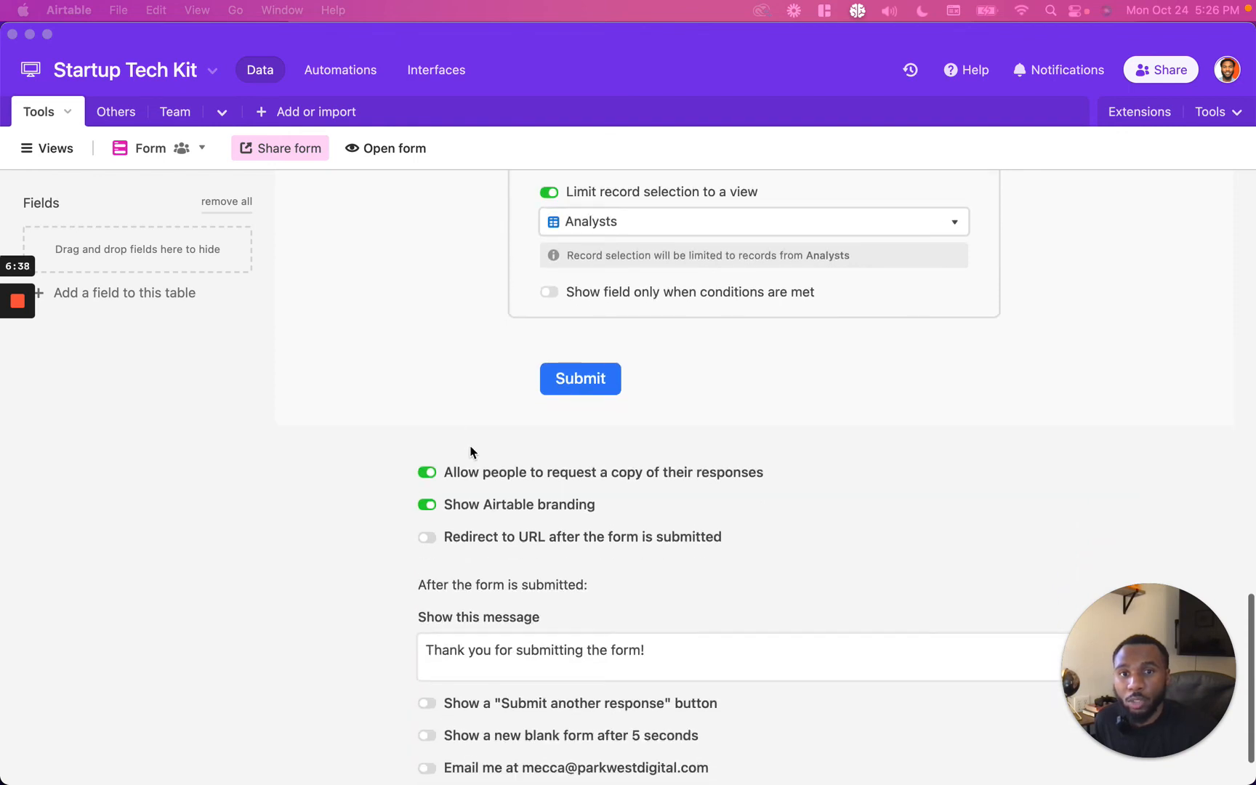
pyautogui.scroll(-1, 511, 518)
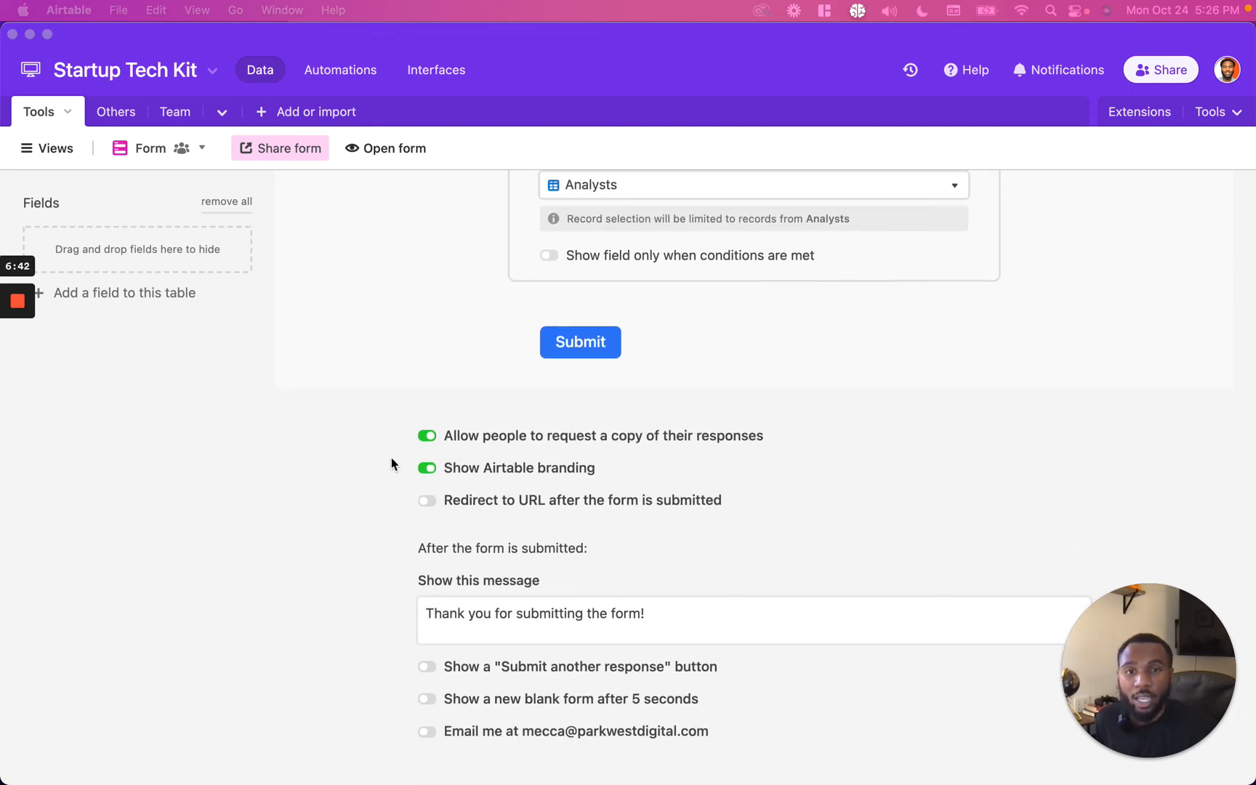
pyautogui.click(372, 439)
pyautogui.click(372, 439)
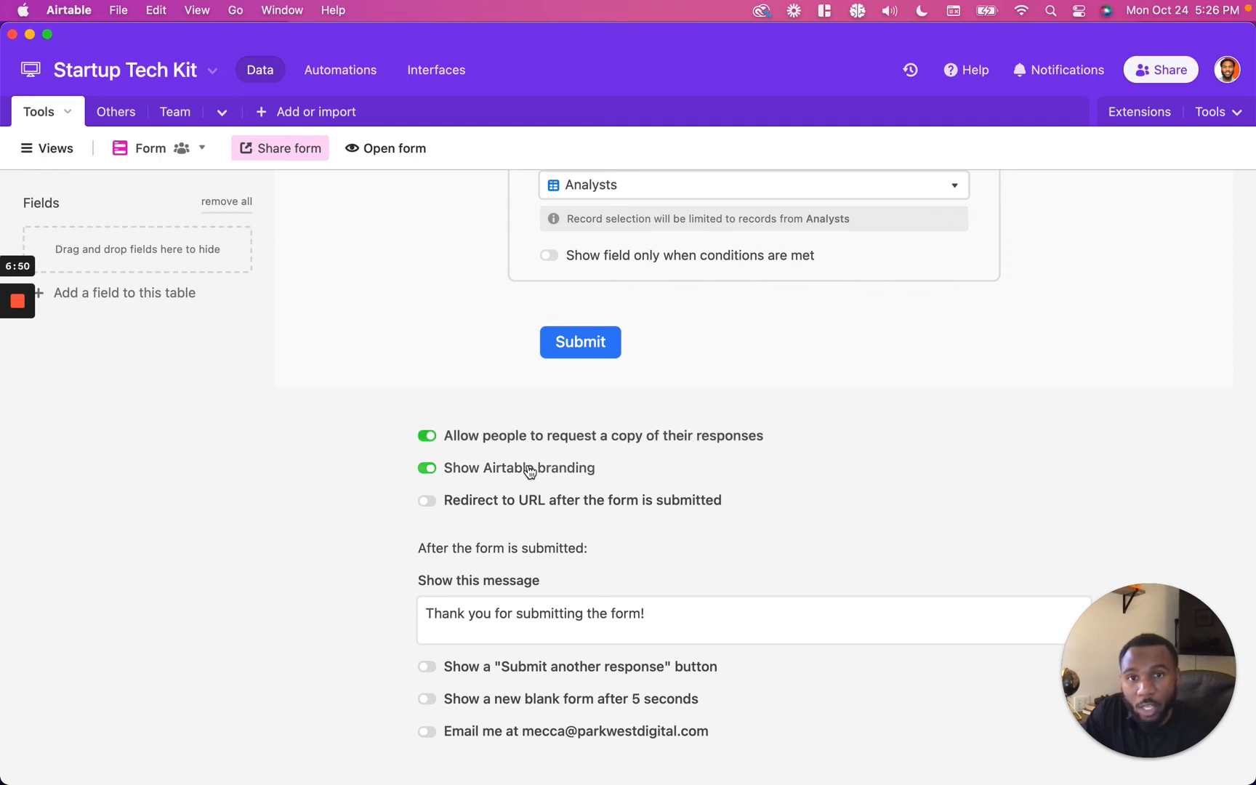
pyautogui.click(429, 468)
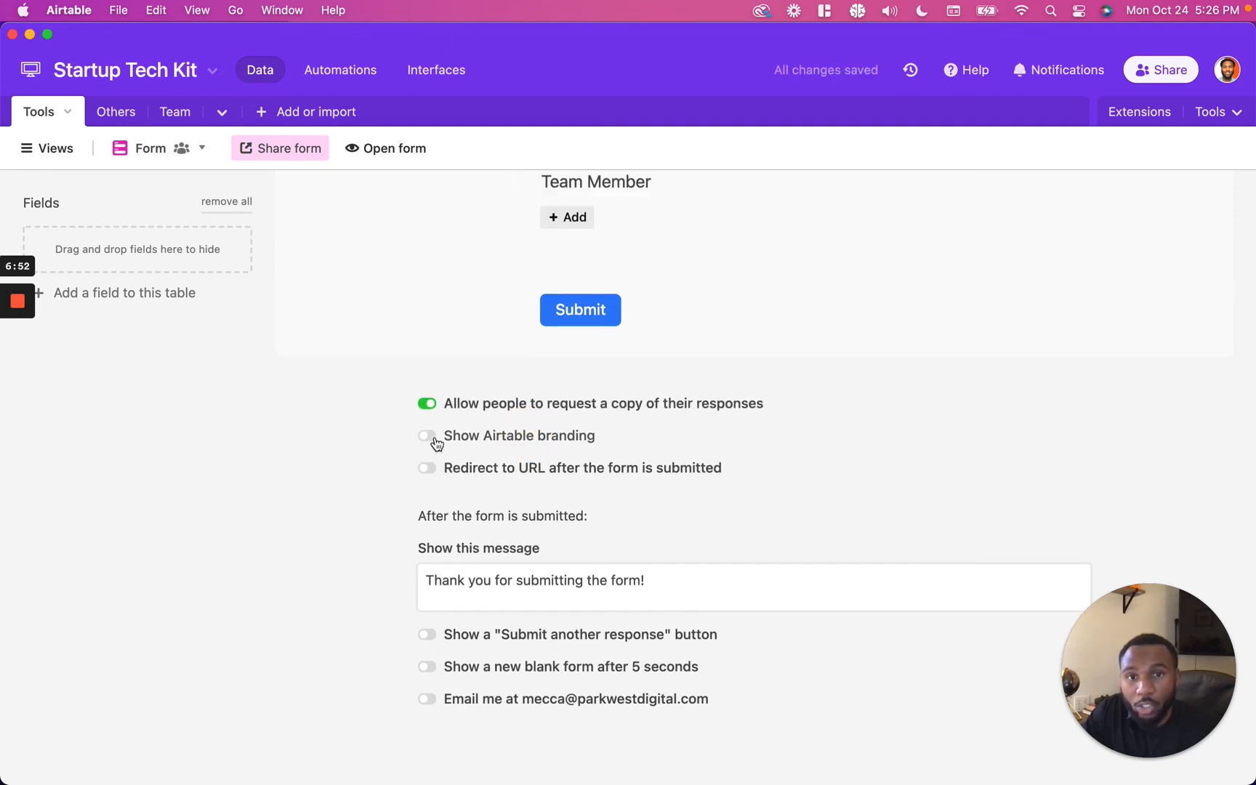
pyautogui.click(611, 467)
pyautogui.click(639, 378)
pyautogui.tripleClick(638, 379)
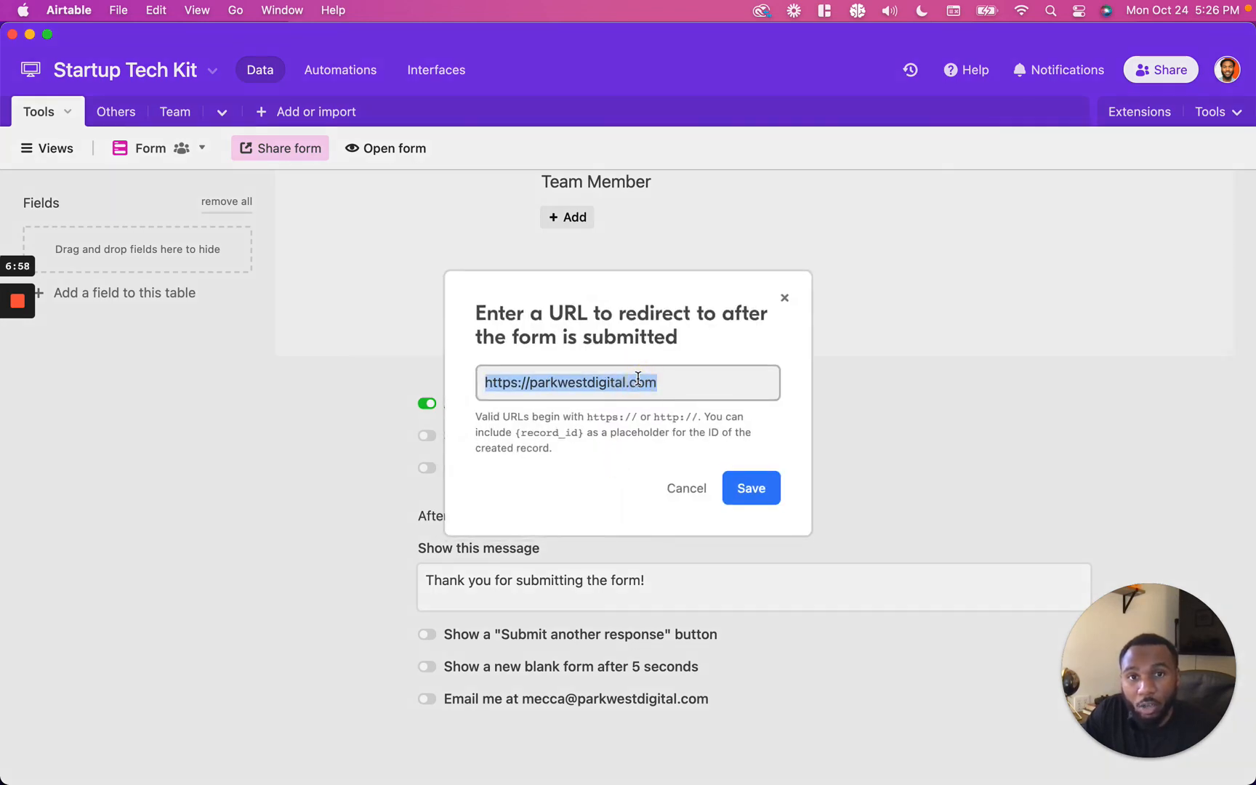
pyautogui.click(687, 488)
# Step: Turn on the email notification option for form submissions
pyautogui.tripleClick(589, 582)
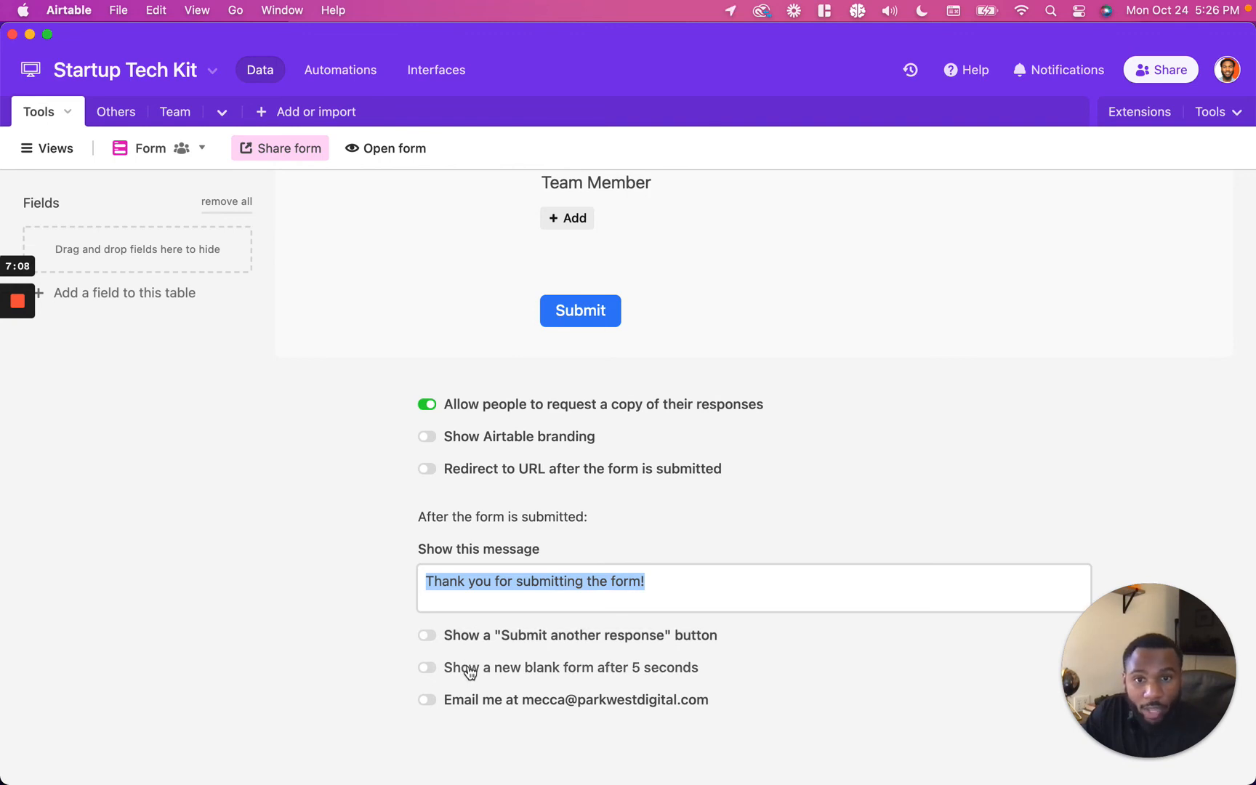
pyautogui.click(453, 699)
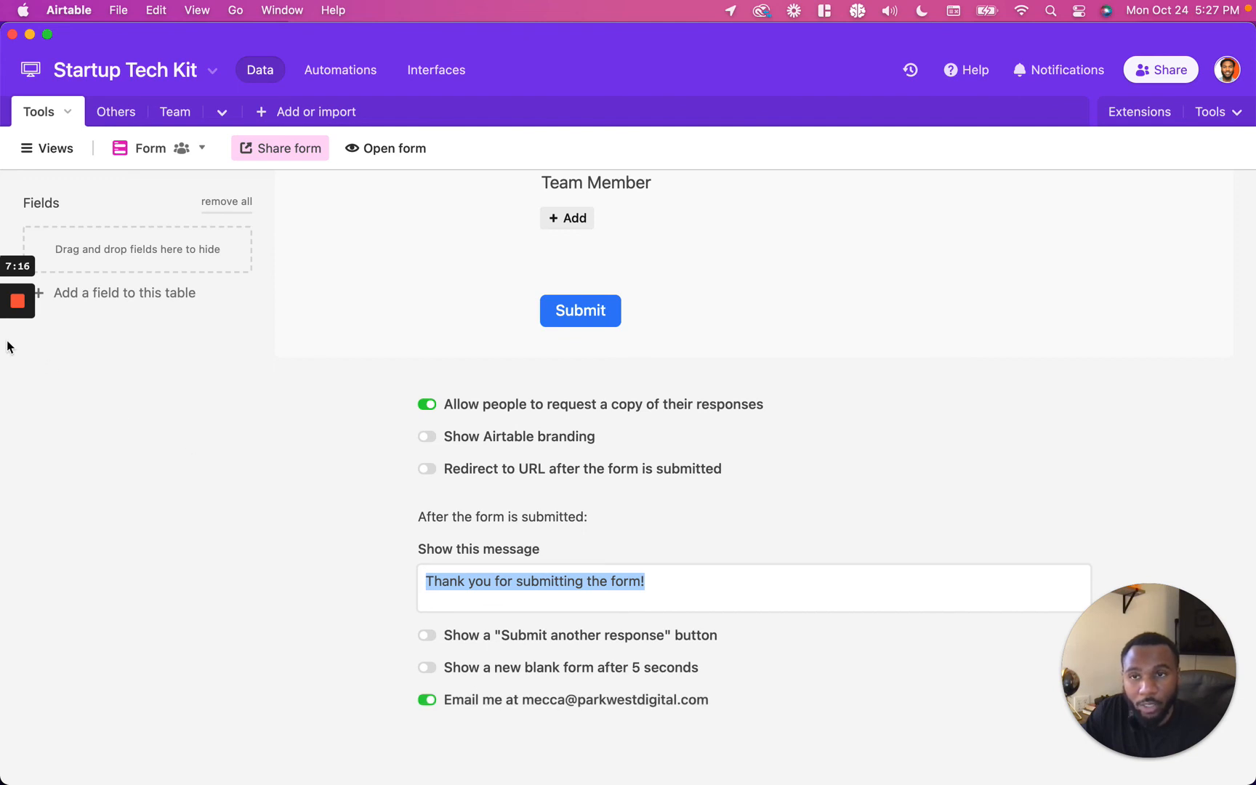
pyautogui.moveTo(14, 352)
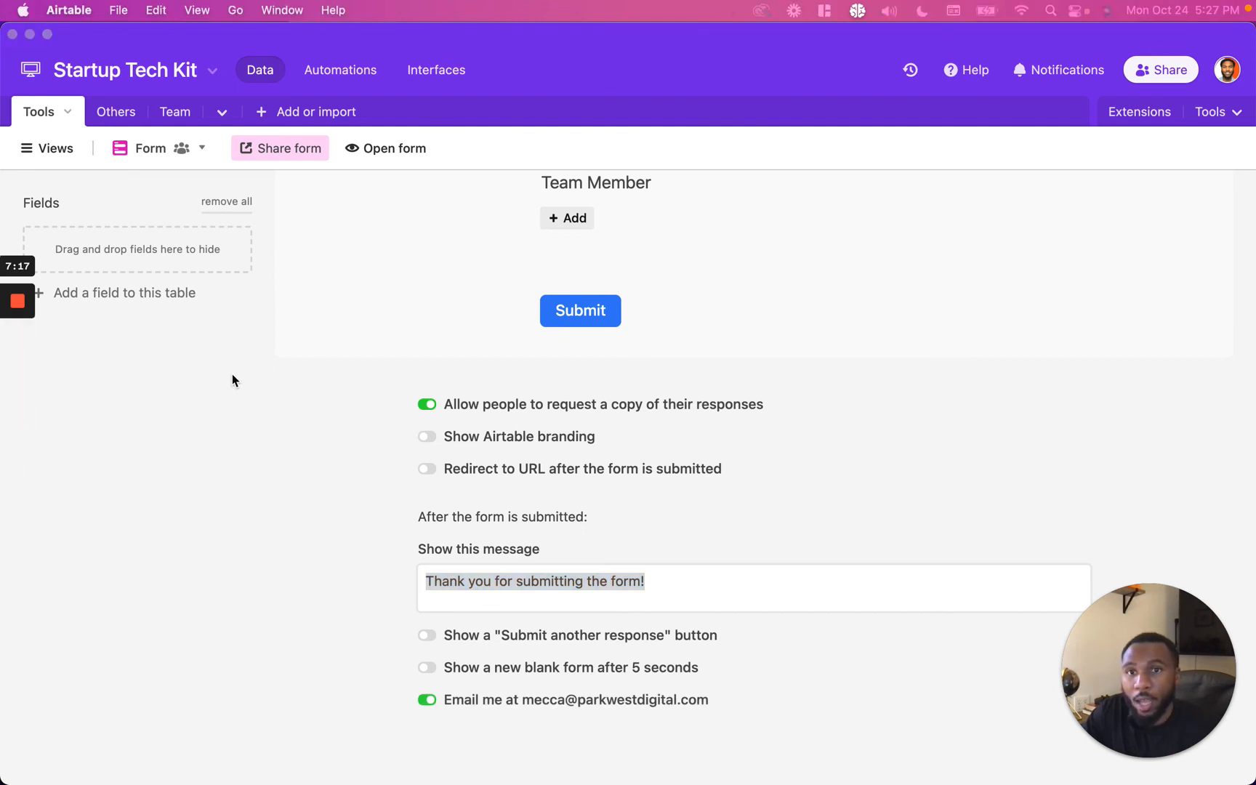
# Step: Open the form's share settings and select its private link URL
pyautogui.click(289, 156)
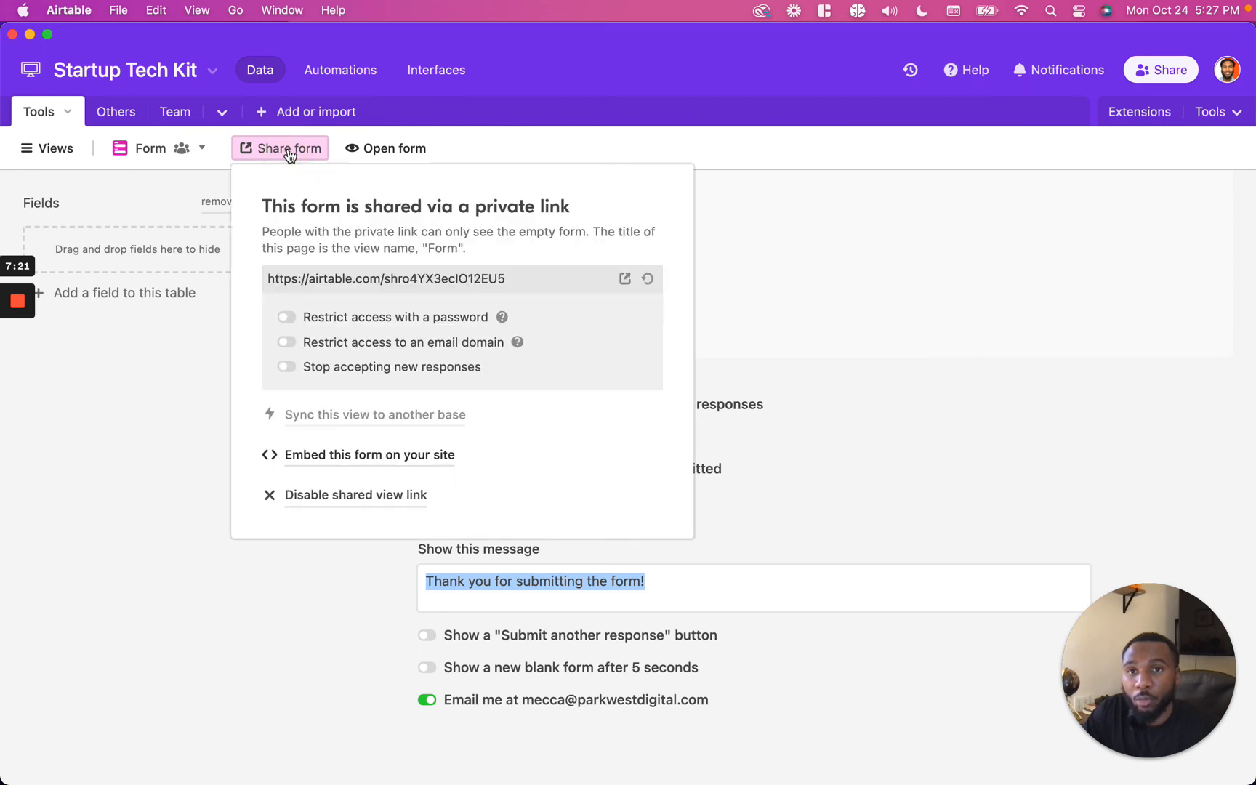
pyautogui.click(391, 279)
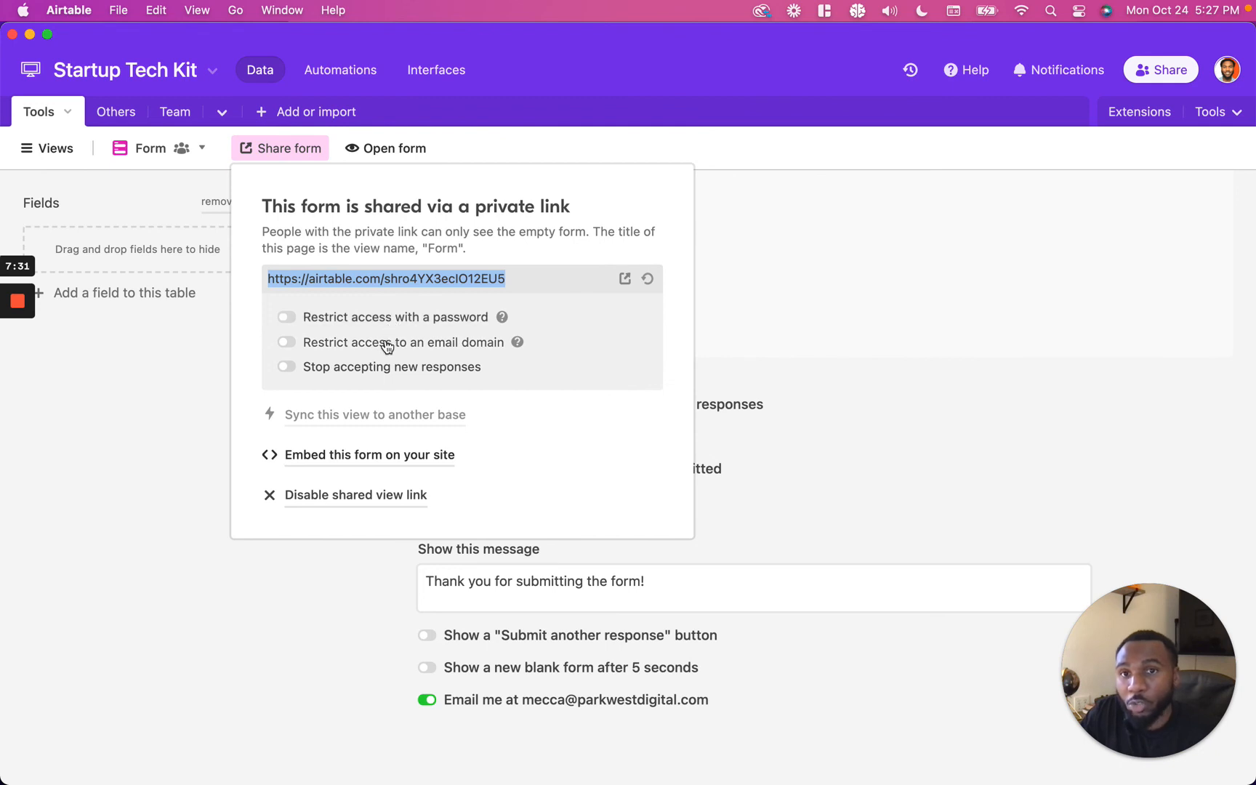
# Step: Switch on the option to stop accepting new responses, then switch it back off
pyautogui.click(443, 367)
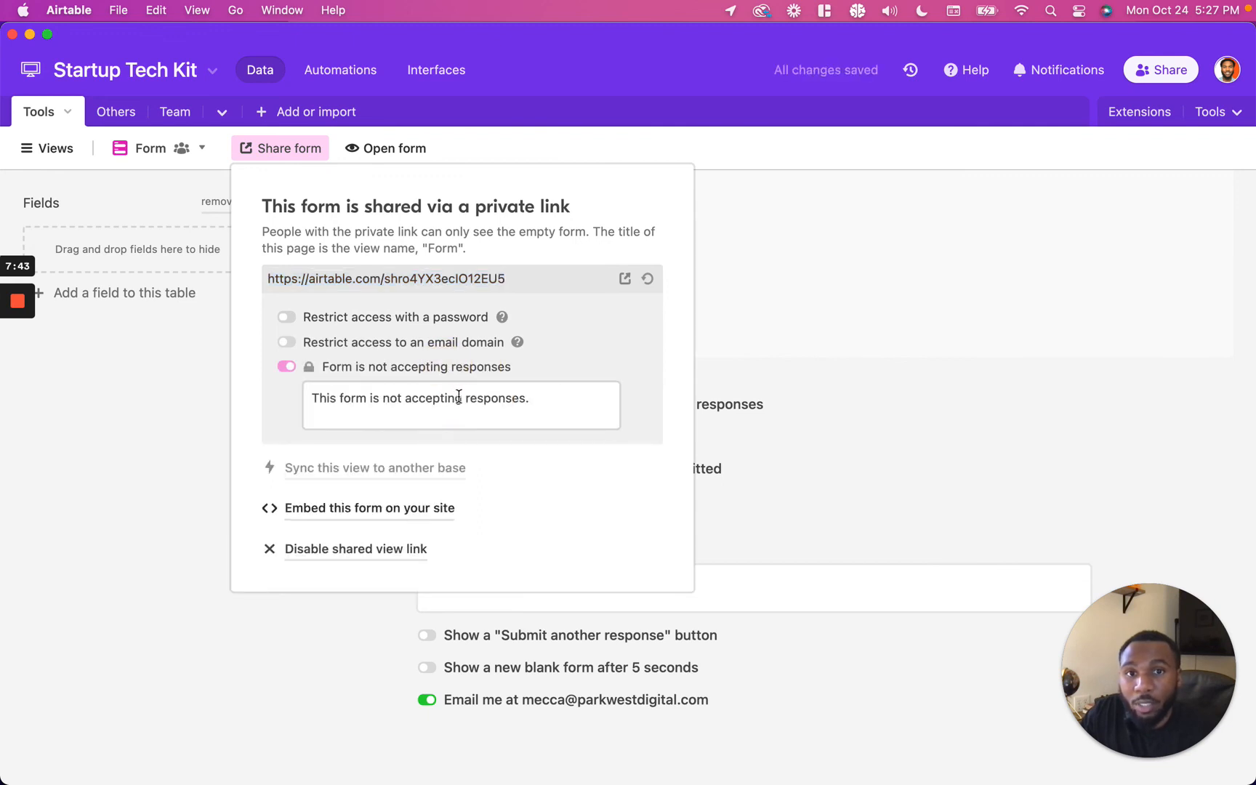
pyautogui.tripleClick(459, 397)
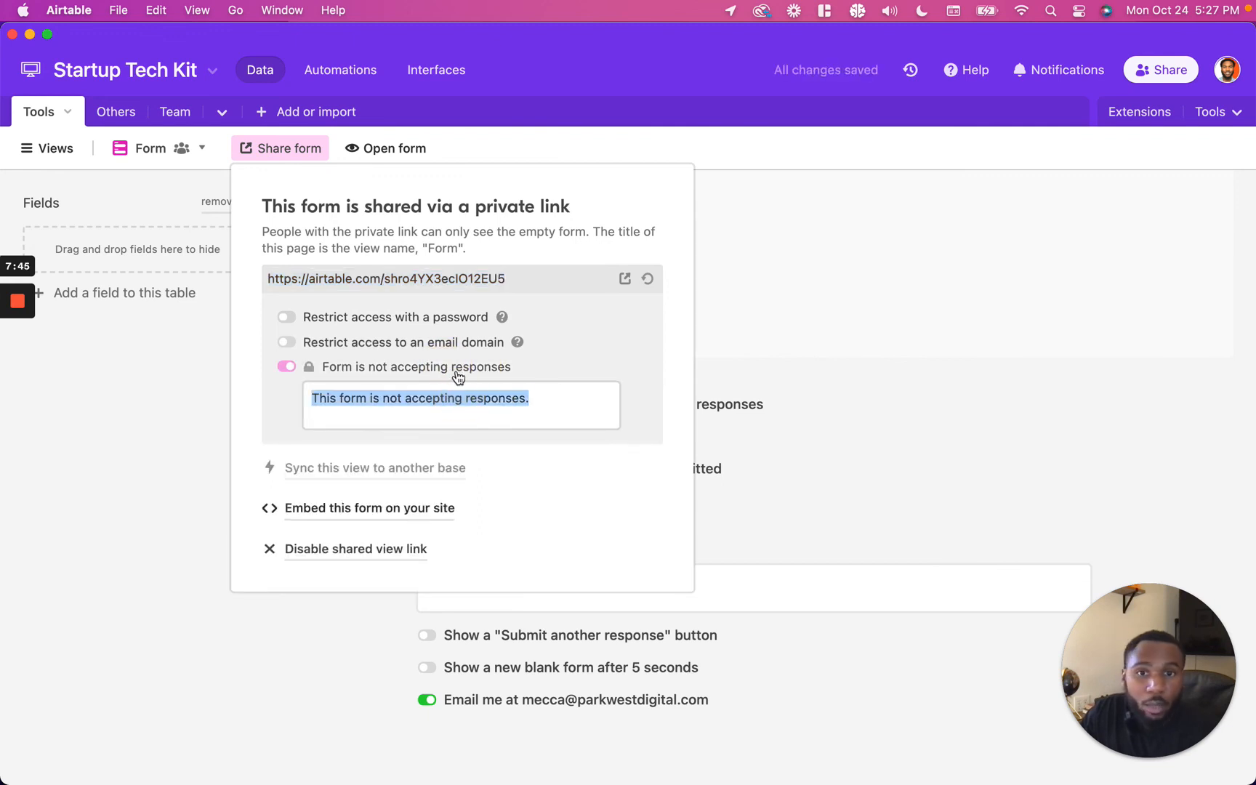
pyautogui.click(456, 369)
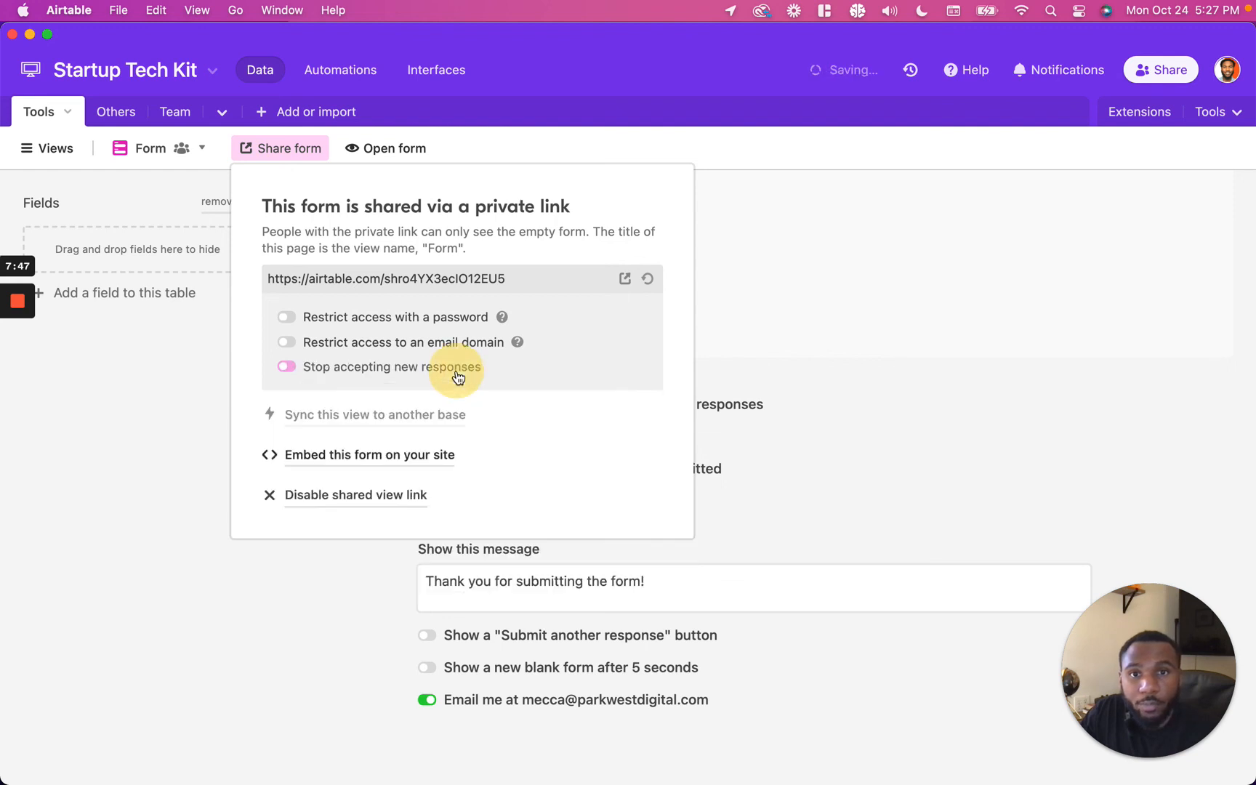
# Step: Open the form's embed page and select the full iframe embed code
pyautogui.click(423, 461)
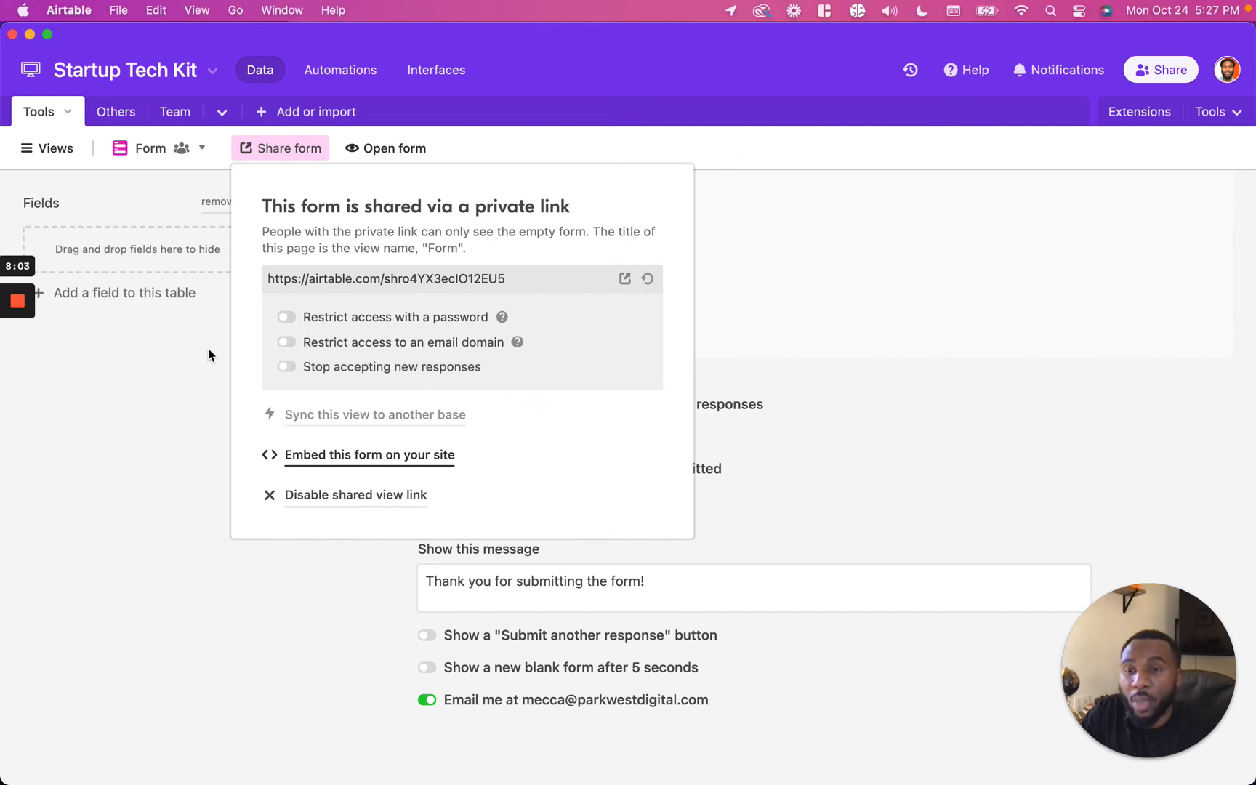
pyautogui.click(18, 369)
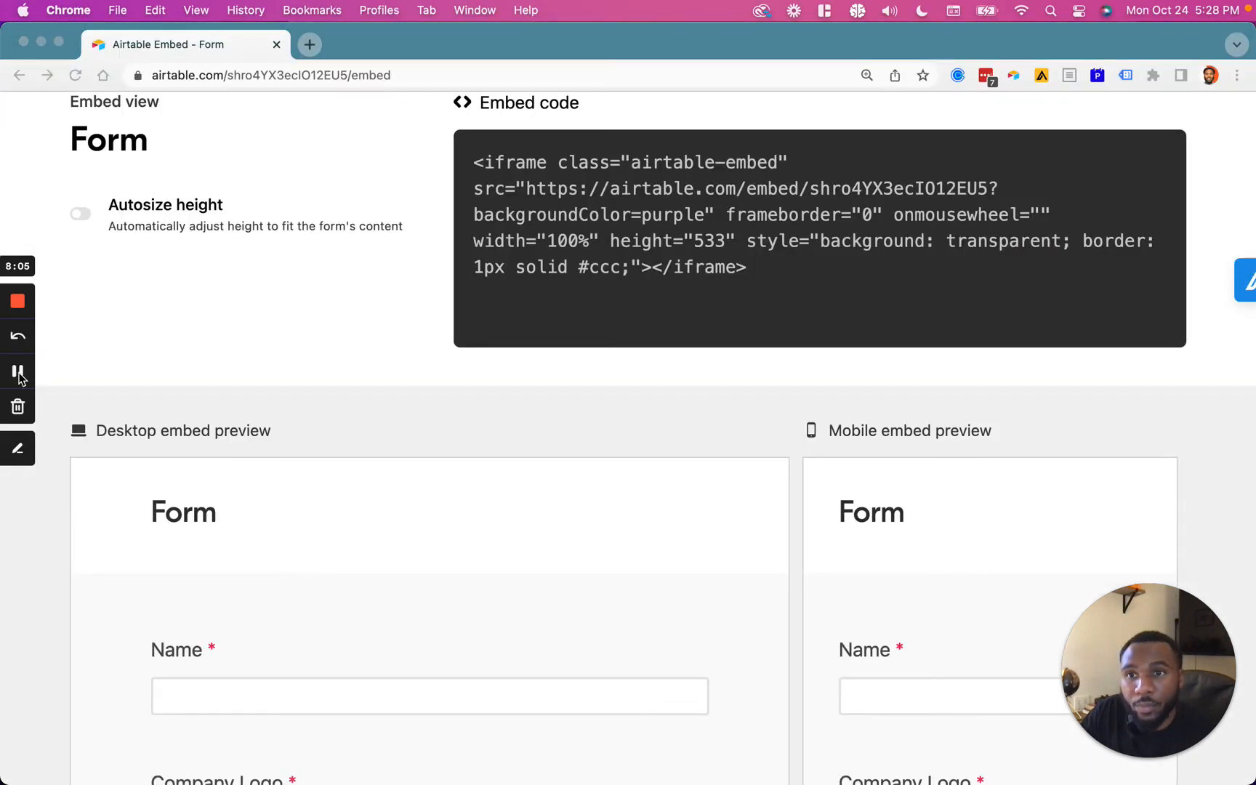
pyautogui.scroll(2, 170, 333)
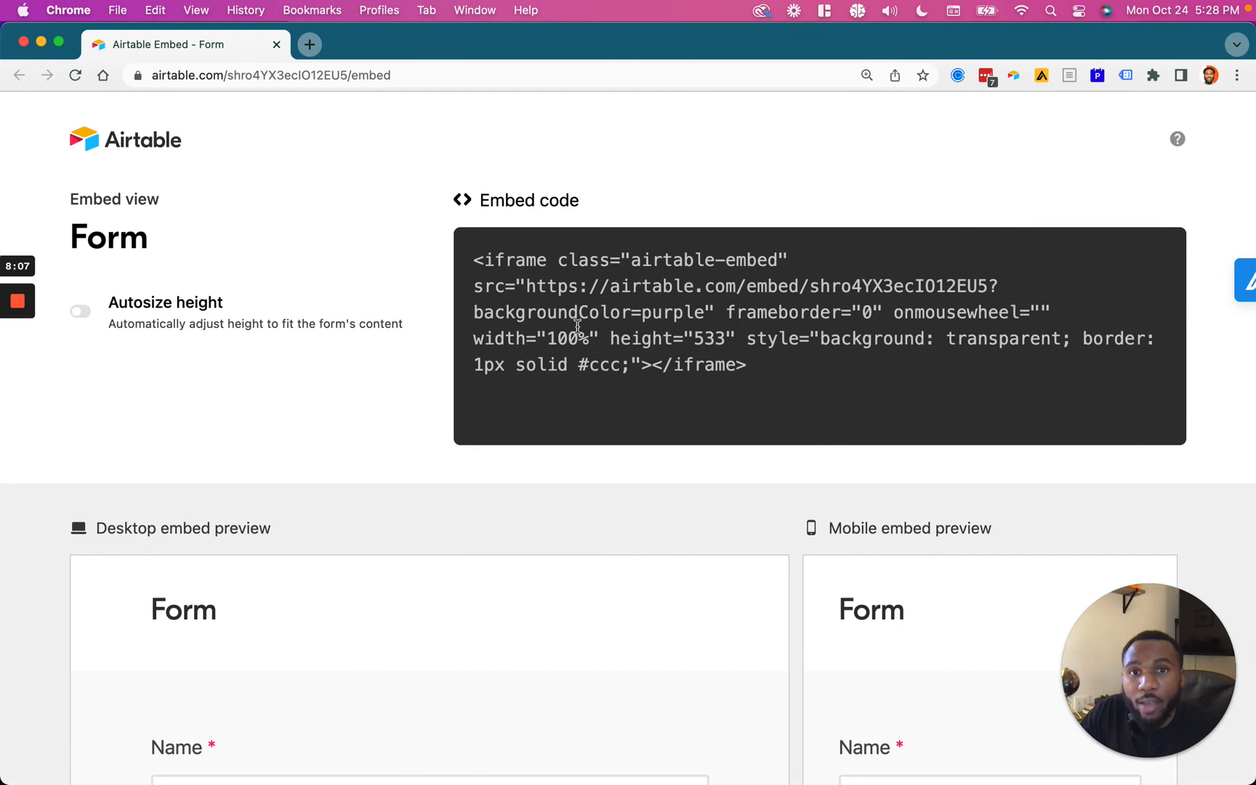
pyautogui.moveTo(499, 230); pyautogui.dragTo(796, 392)
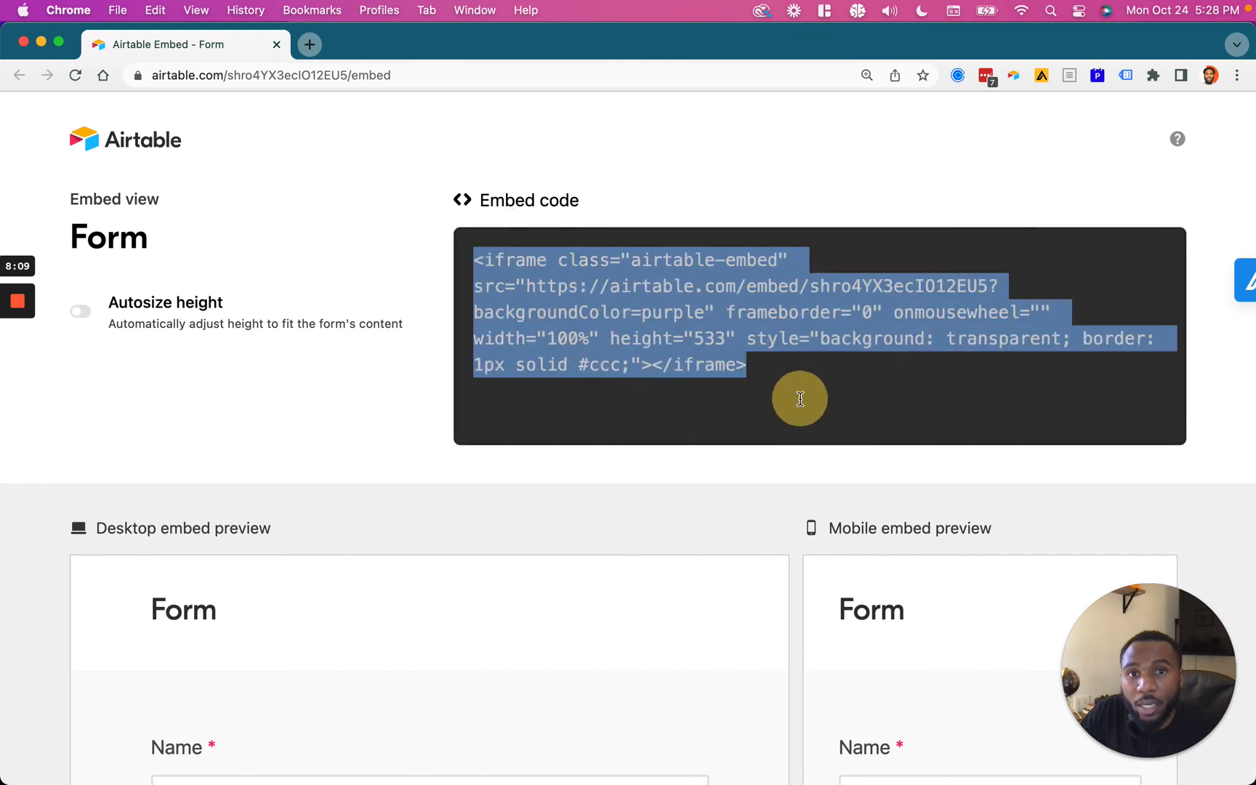
pyautogui.scroll(-1, 433, 377)
pyautogui.click(647, 271)
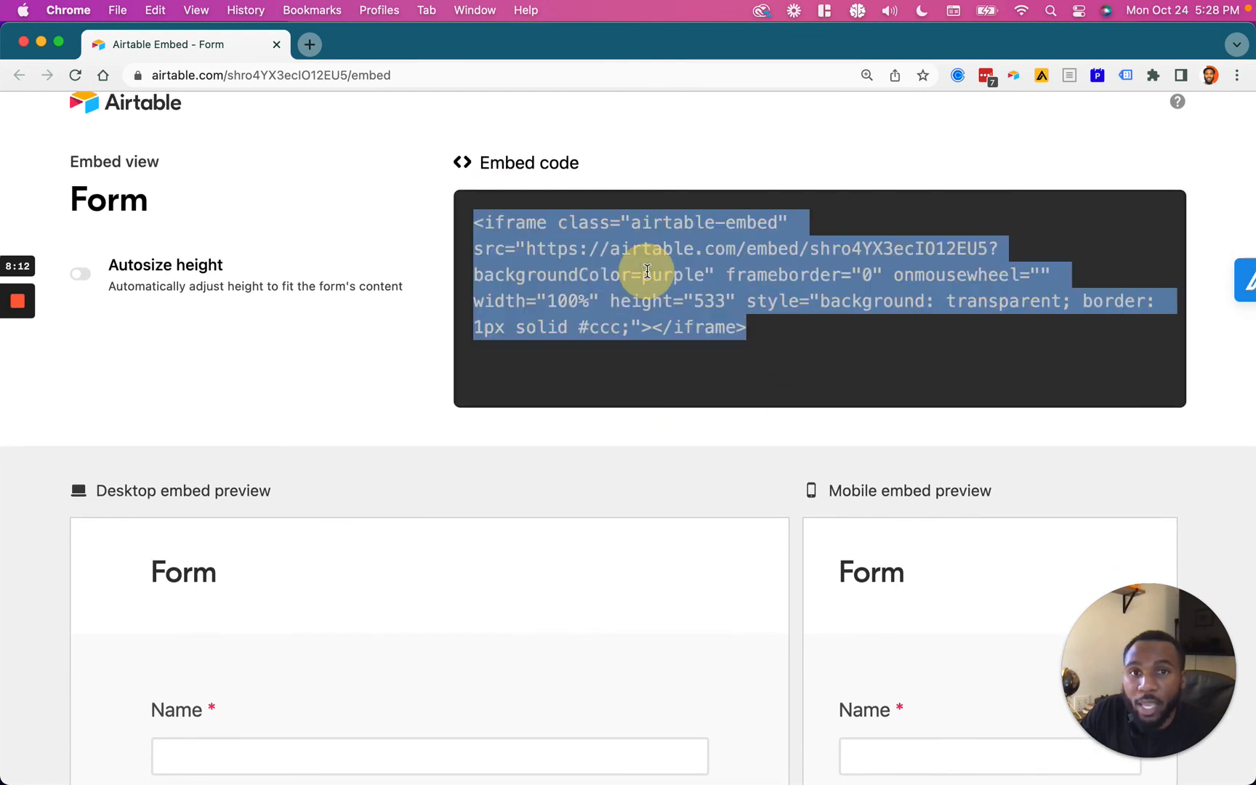
pyautogui.doubleClick(529, 224)
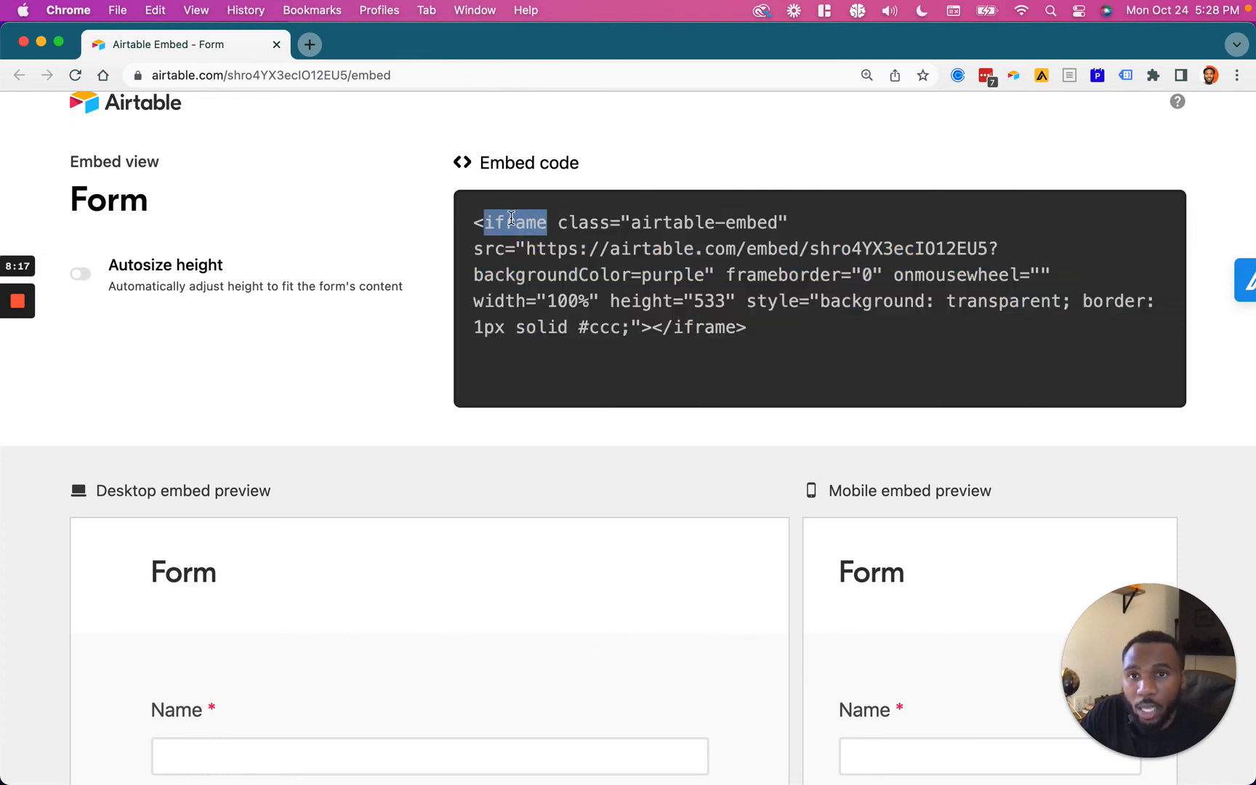
pyautogui.click(591, 274)
# Step: Scroll through the desktop and mobile embed previews of the form
pyautogui.scroll(-3, 376, 355)
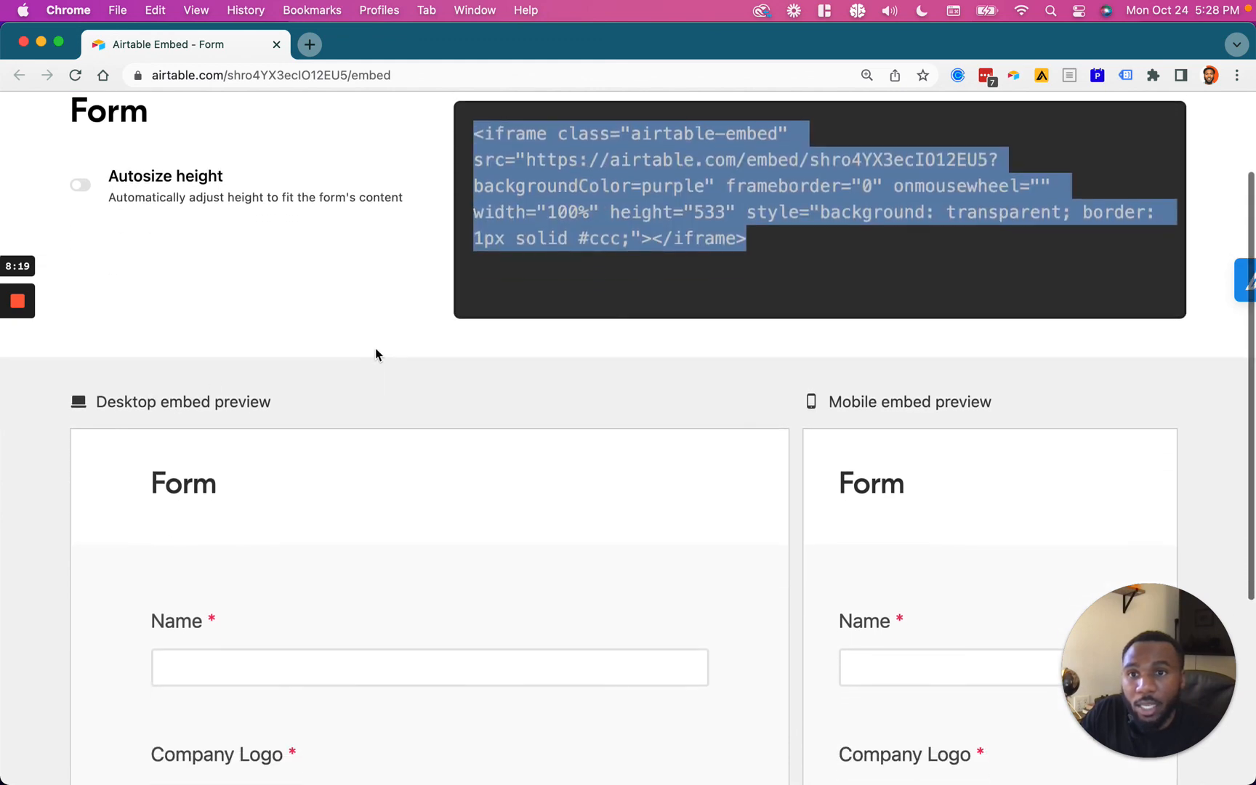
pyautogui.scroll(-8, 45, 445)
pyautogui.scroll(-10, 241, 457)
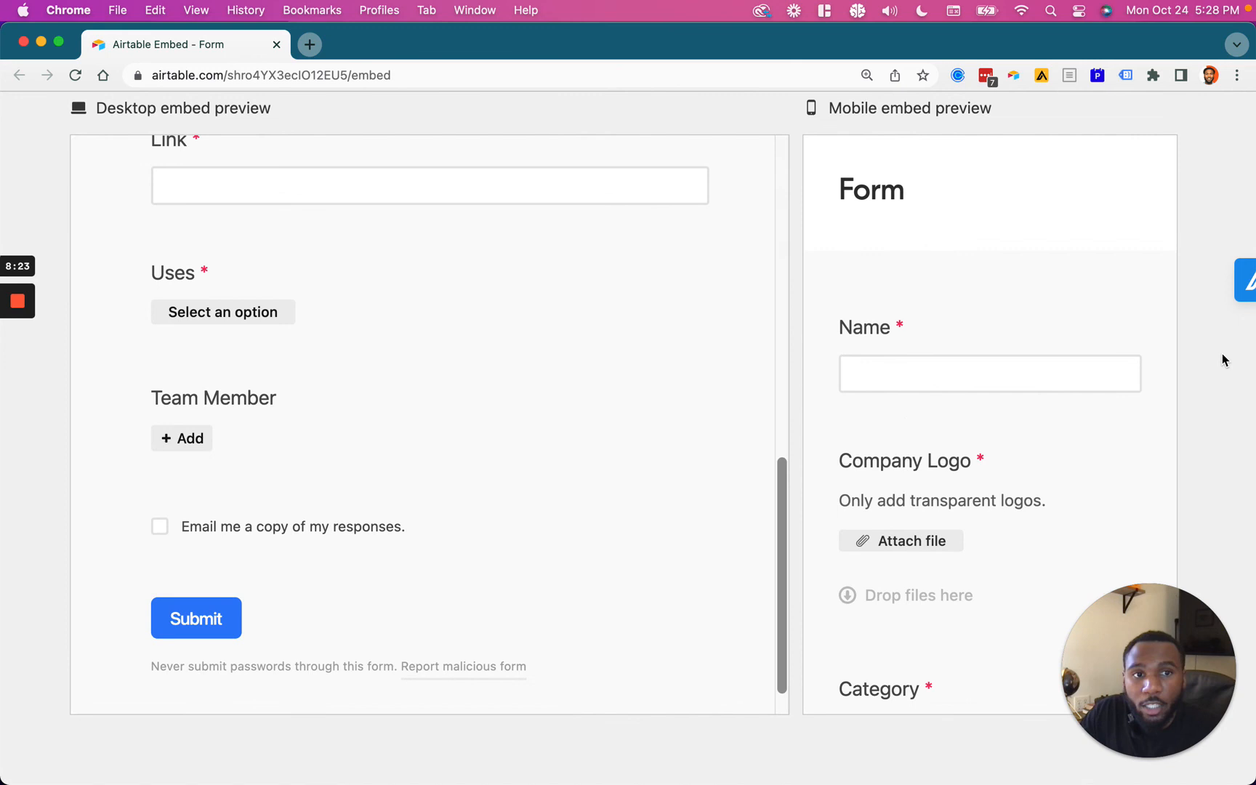
pyautogui.scroll(5, 1222, 356)
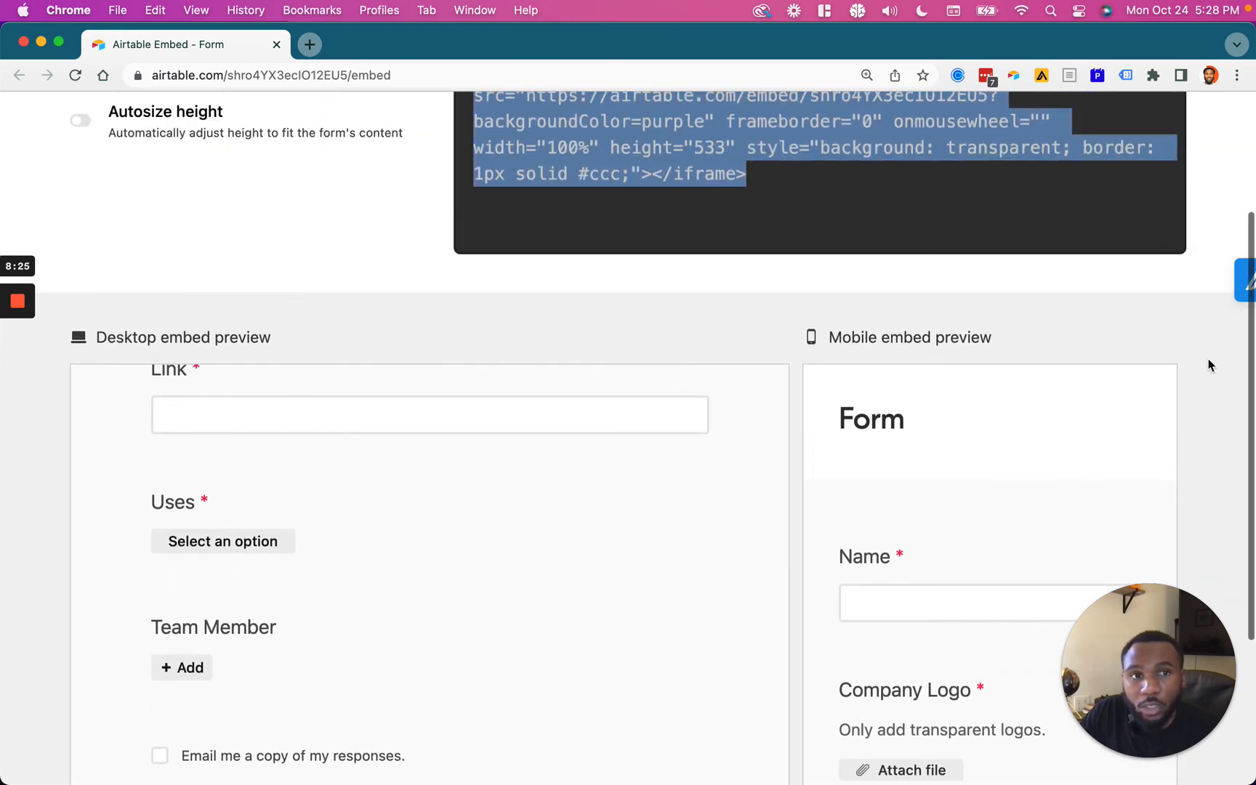
pyautogui.scroll(4, 552, 280)
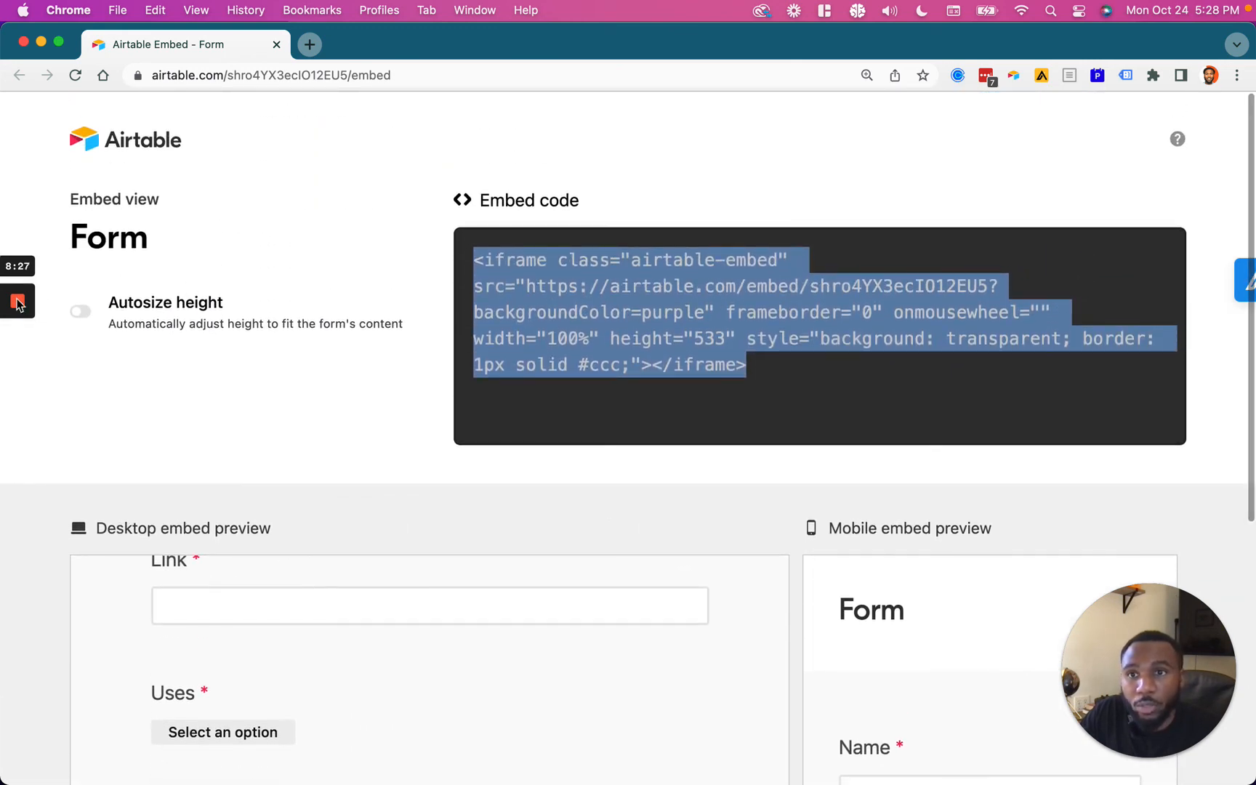
pyautogui.click(17, 371)
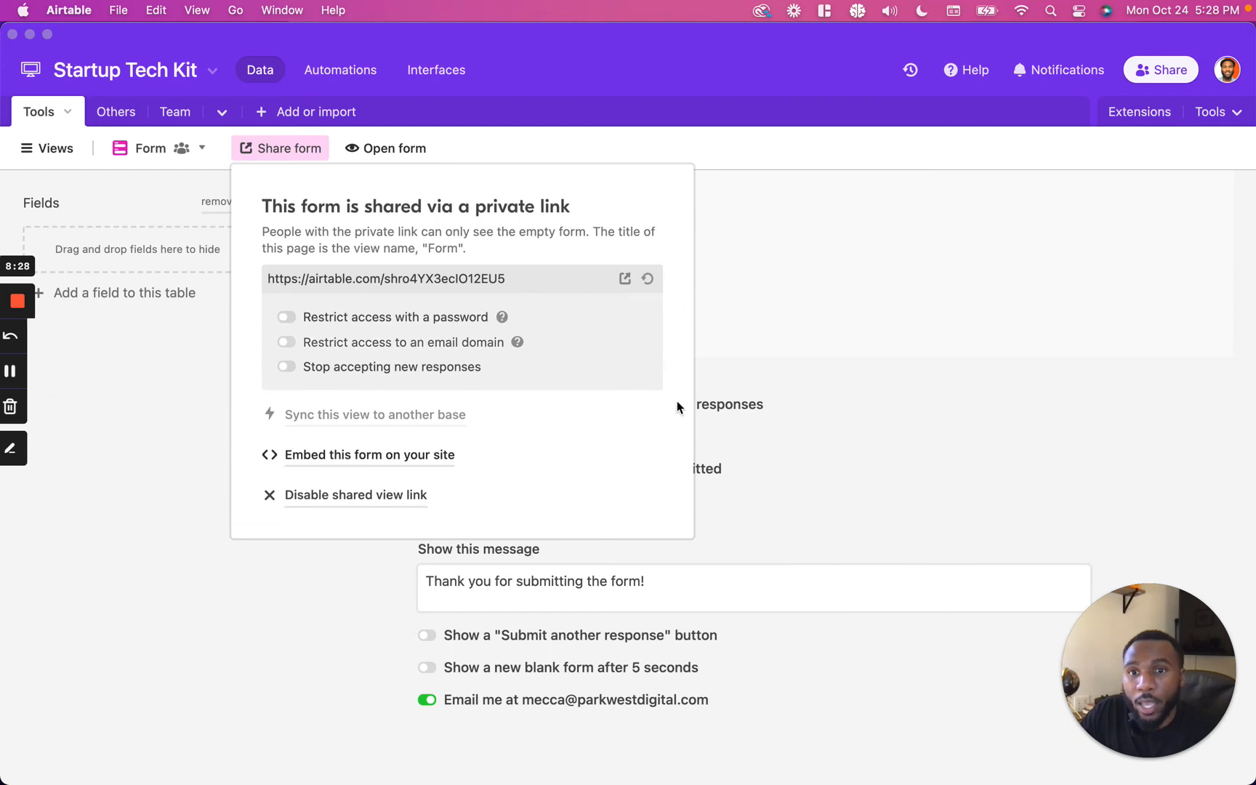
# Step: Disable the form's shared view link and close the share options
pyautogui.click(612, 461)
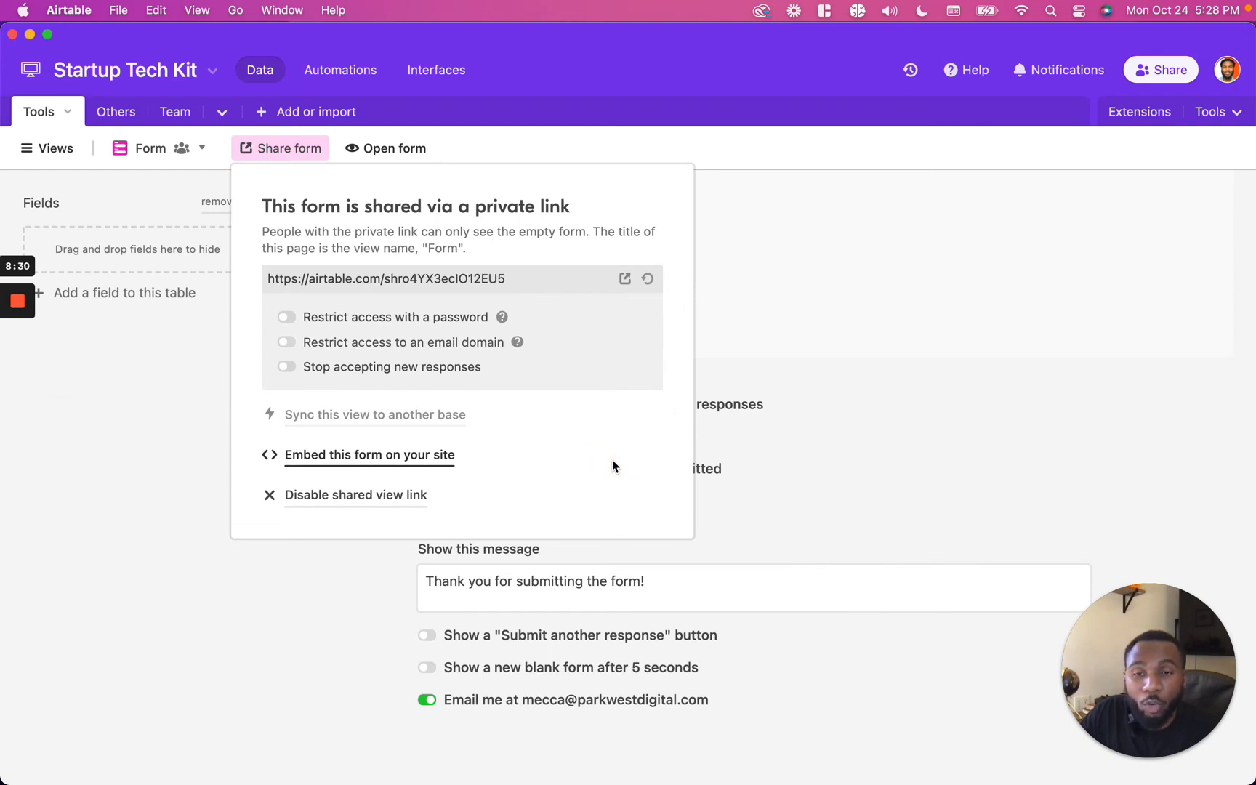
pyautogui.click(366, 493)
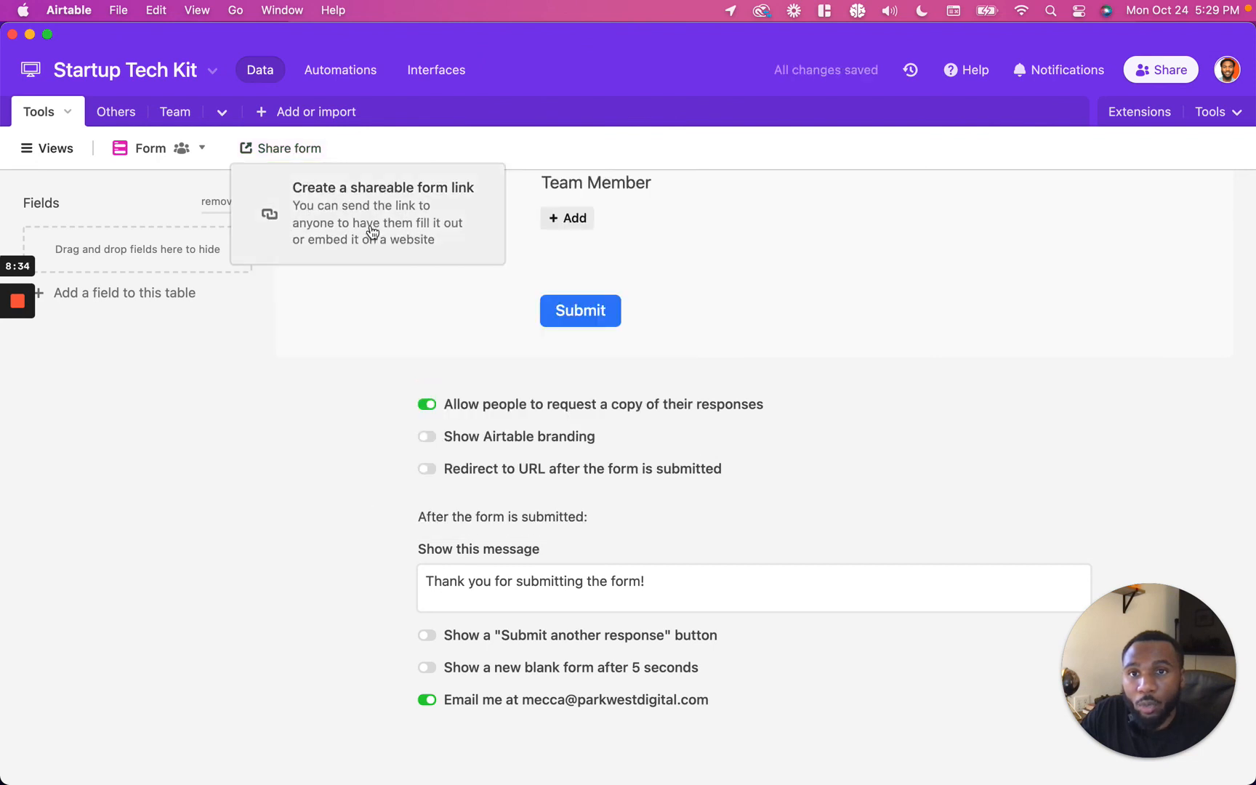
pyautogui.click(223, 383)
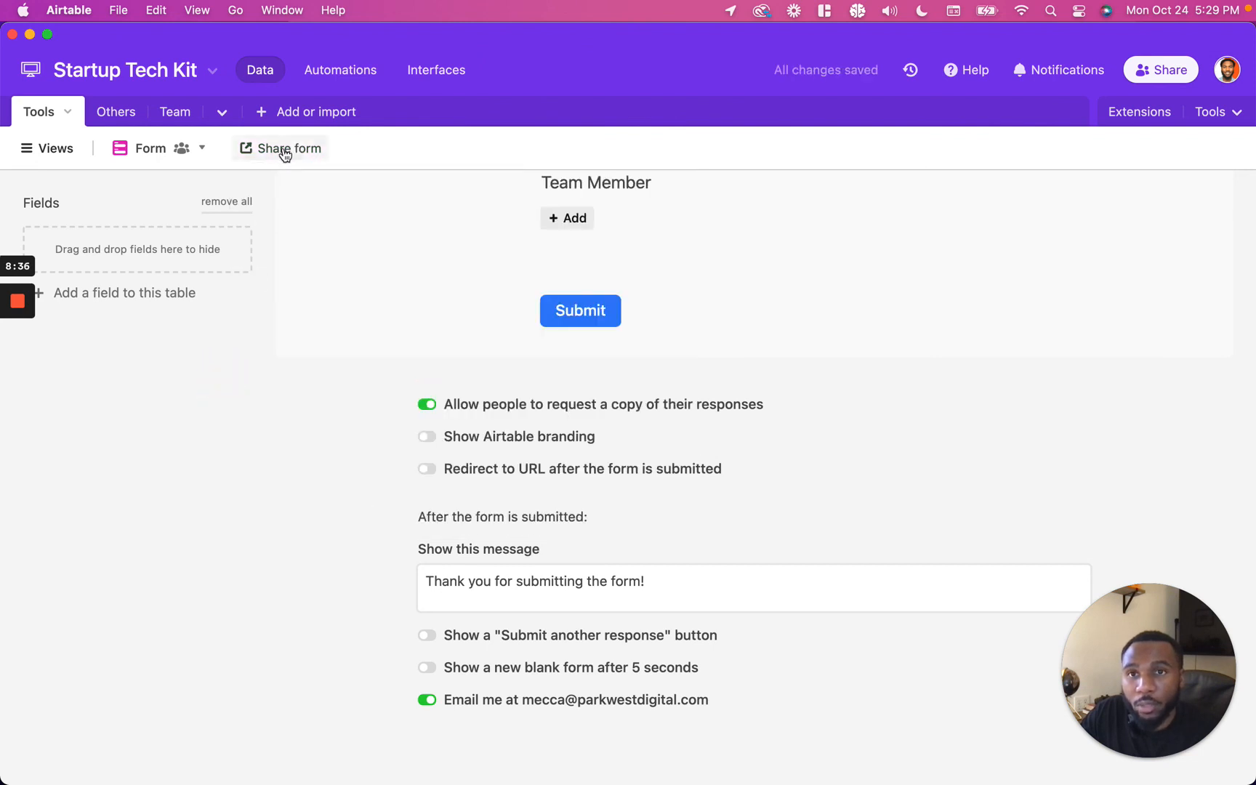
pyautogui.click(18, 371)
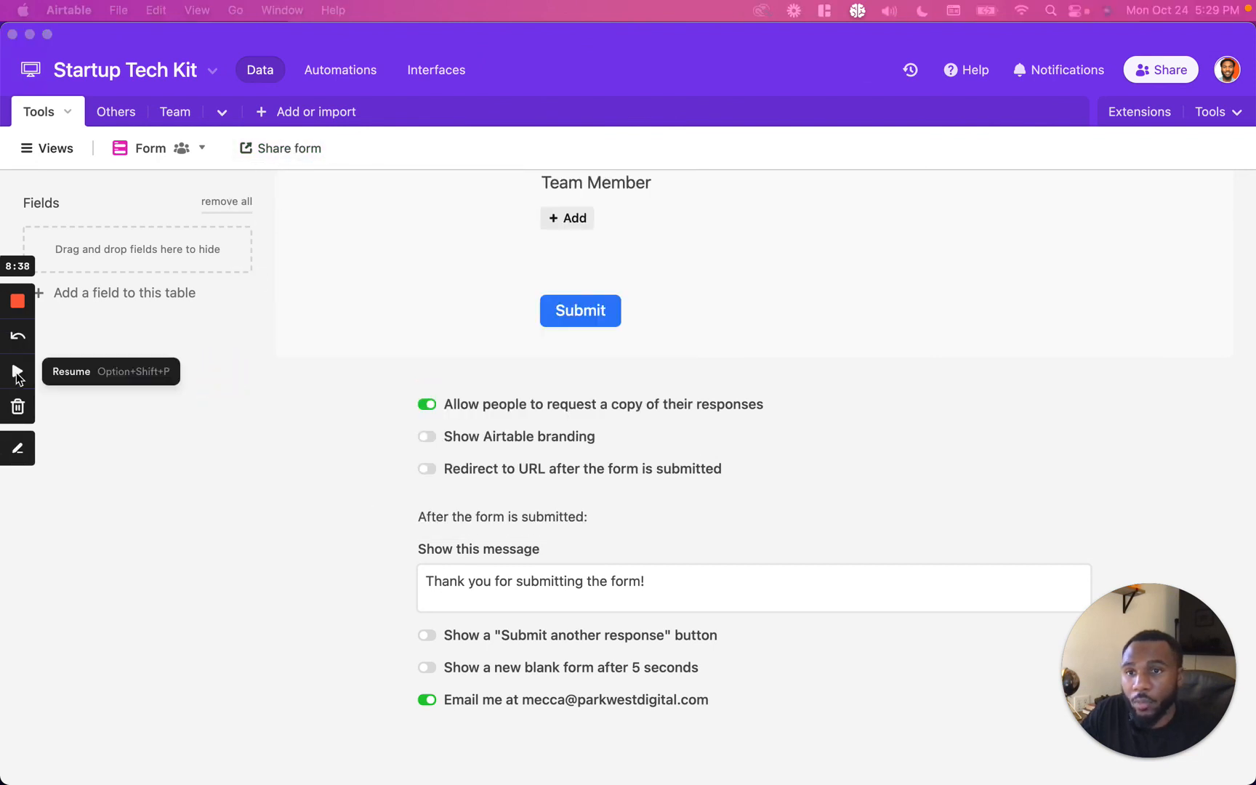
pyautogui.click(17, 372)
pyautogui.click(241, 430)
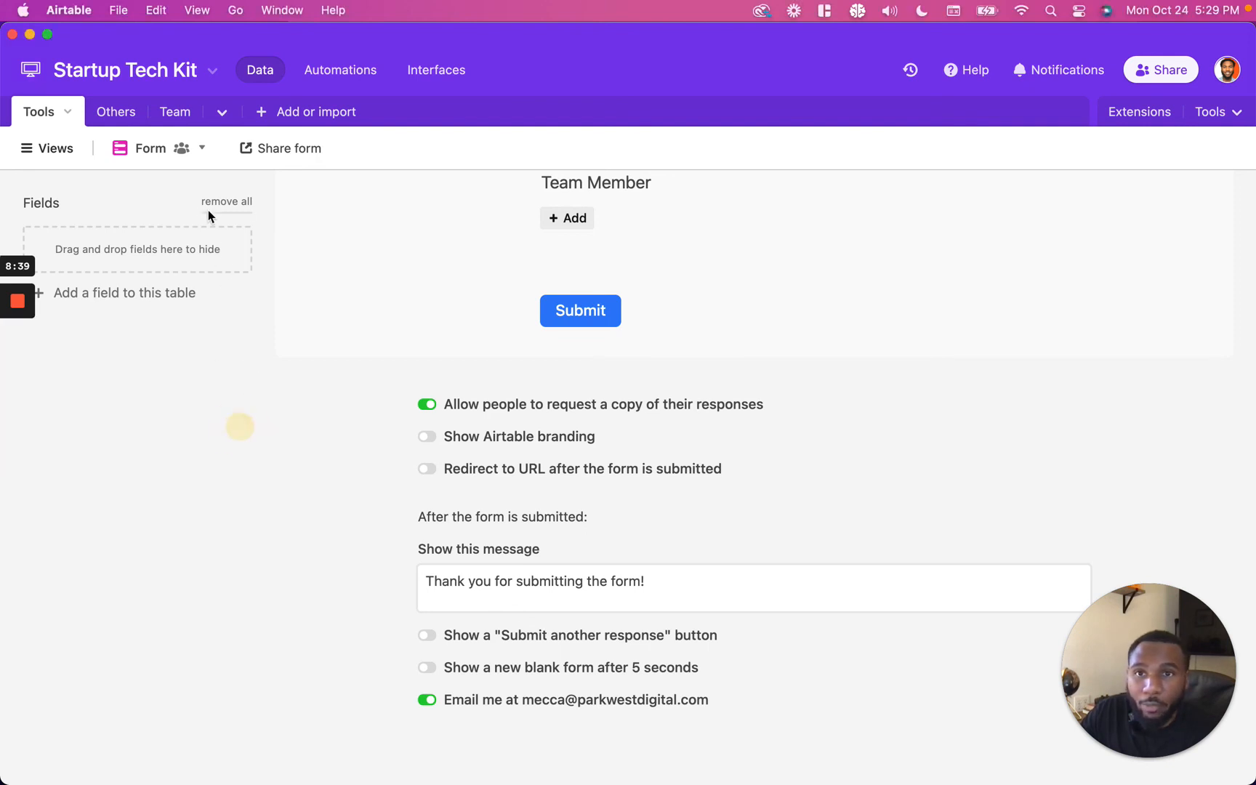
pyautogui.click(51, 151)
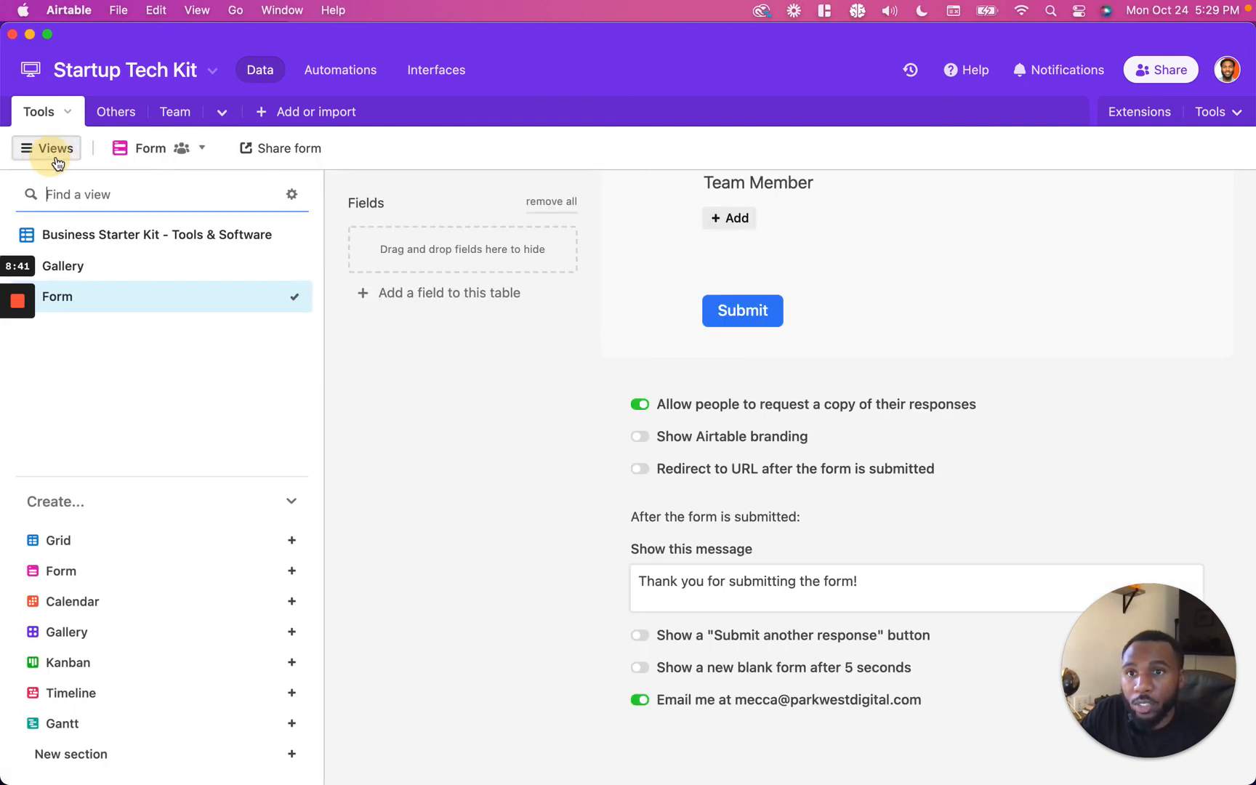
pyautogui.click(279, 296)
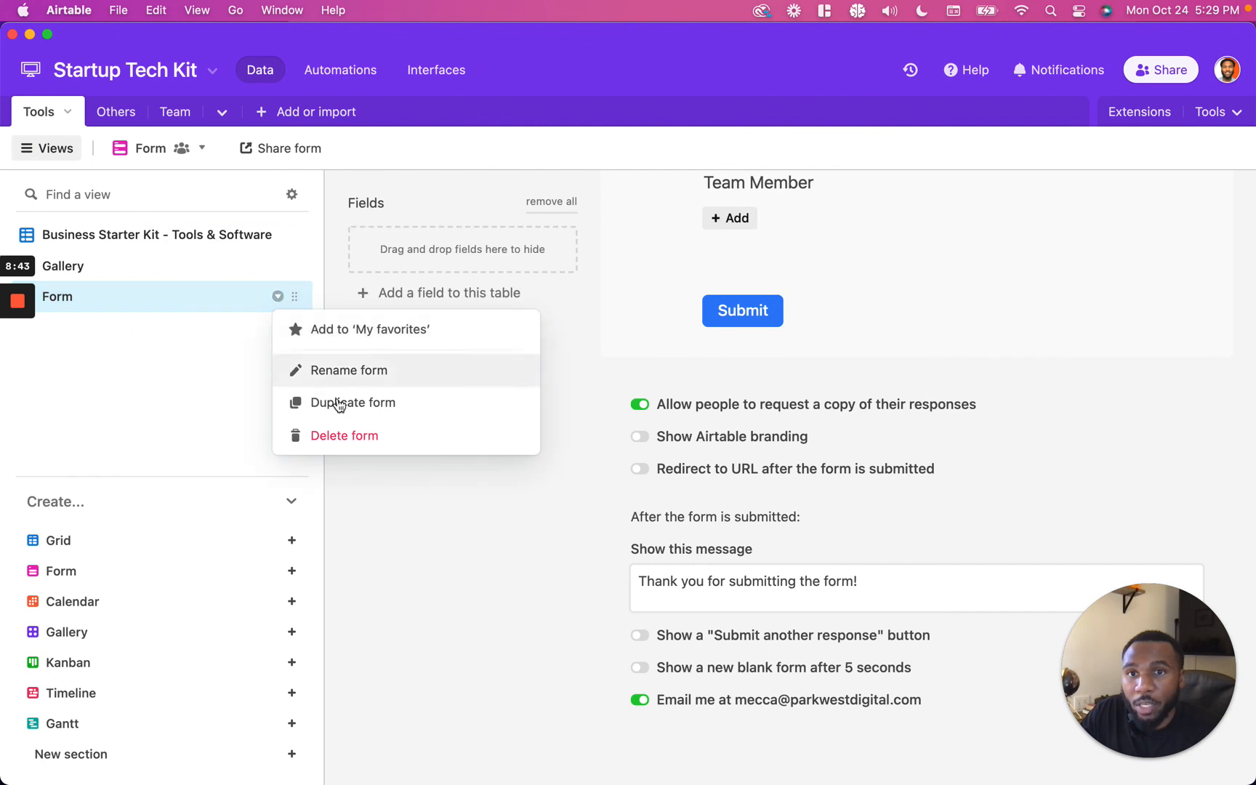
pyautogui.click(197, 149)
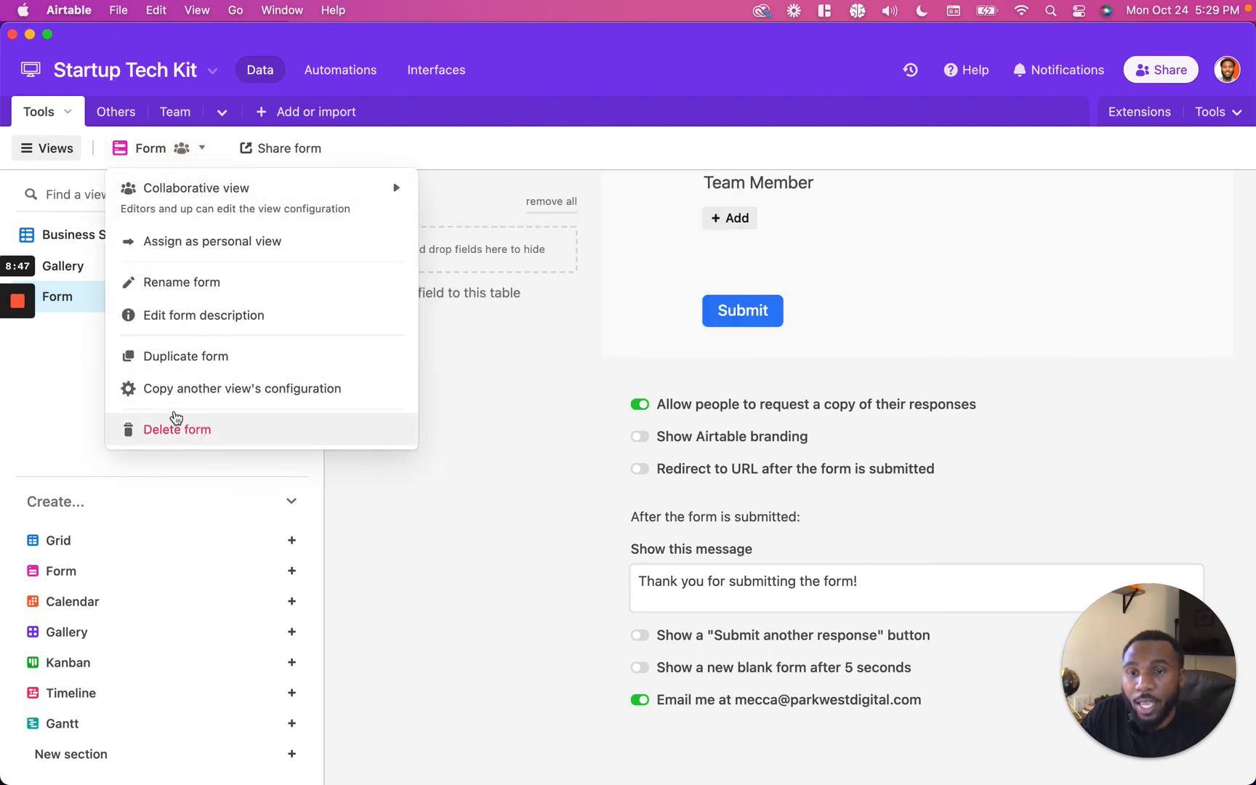
pyautogui.click(70, 361)
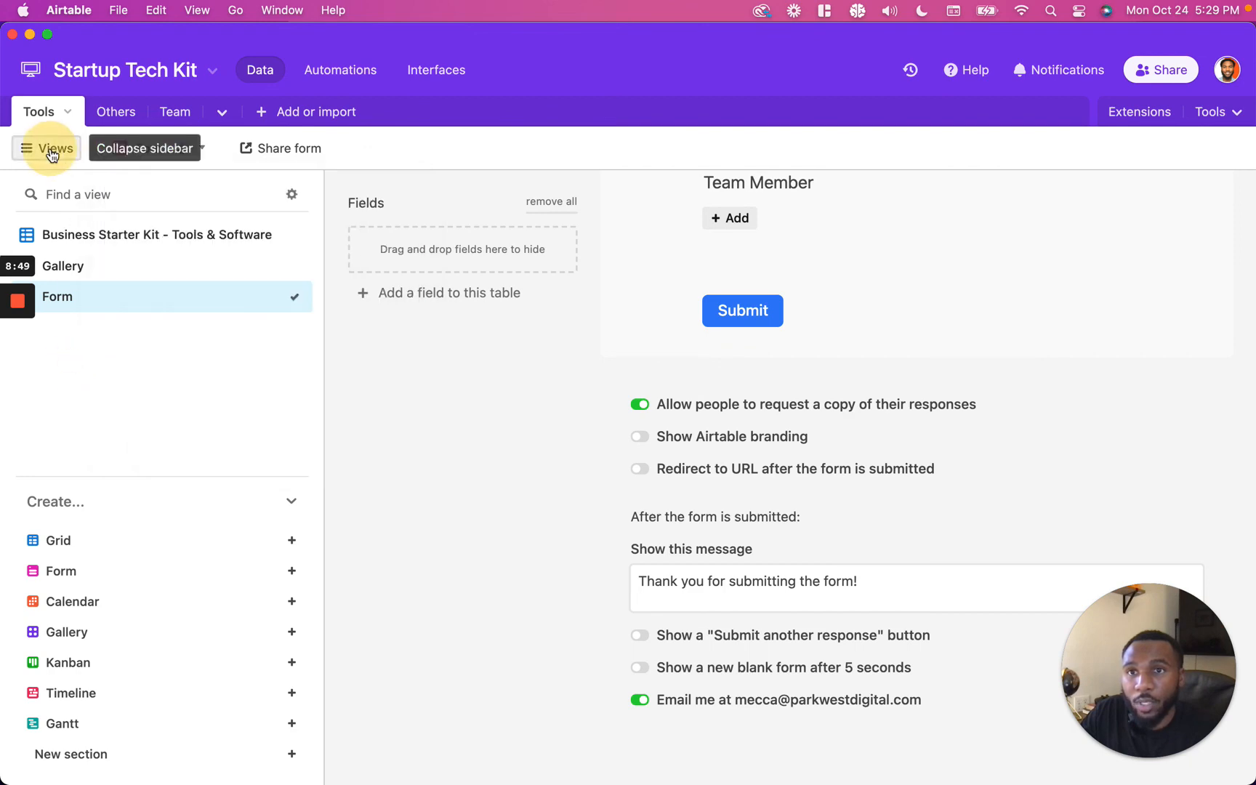
pyautogui.click(47, 149)
pyautogui.scroll(10, 507, 409)
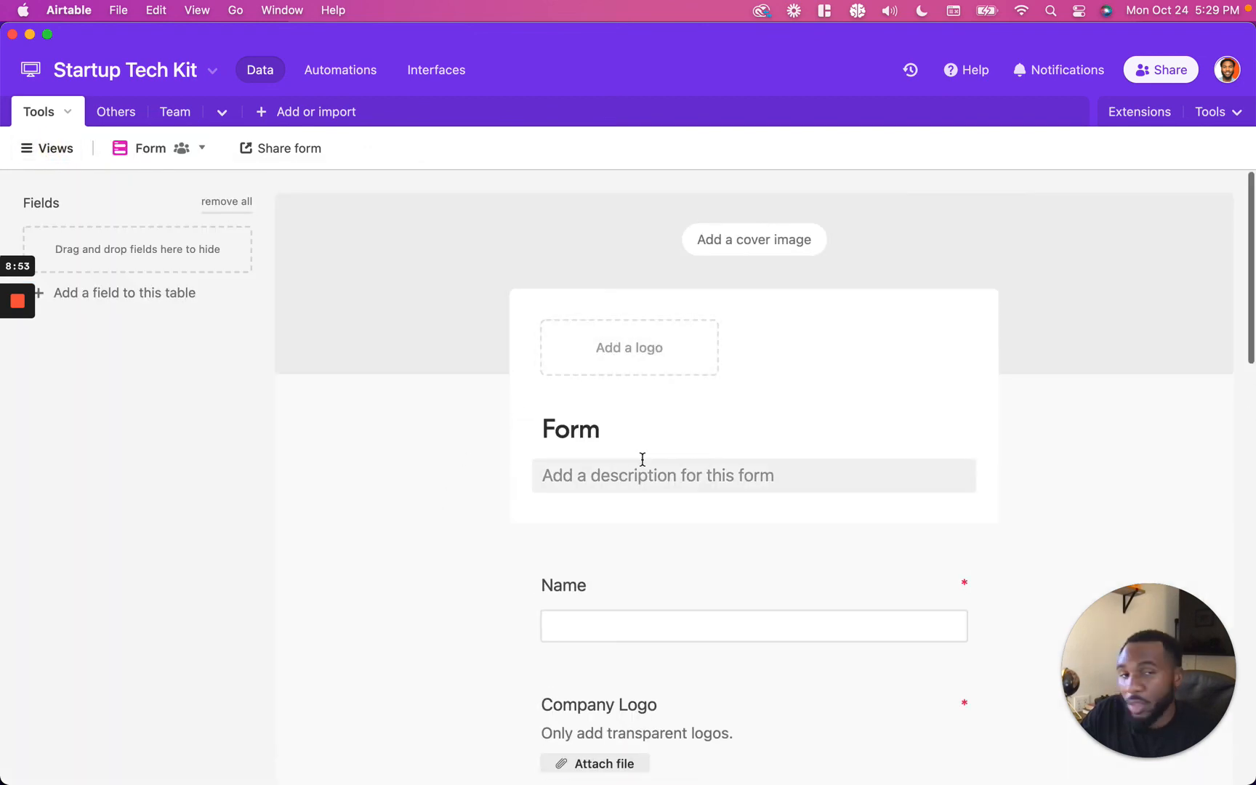
pyautogui.scroll(-3, 647, 251)
pyautogui.scroll(-15, 649, 254)
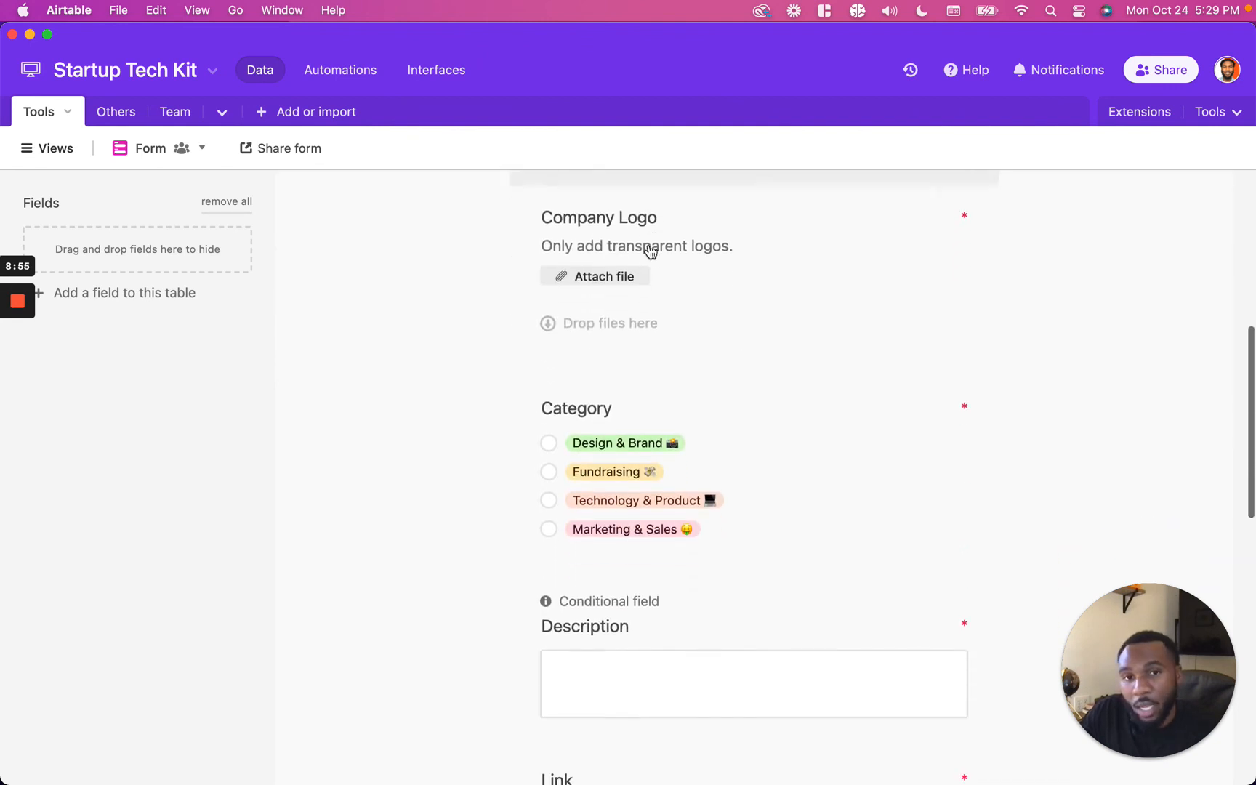